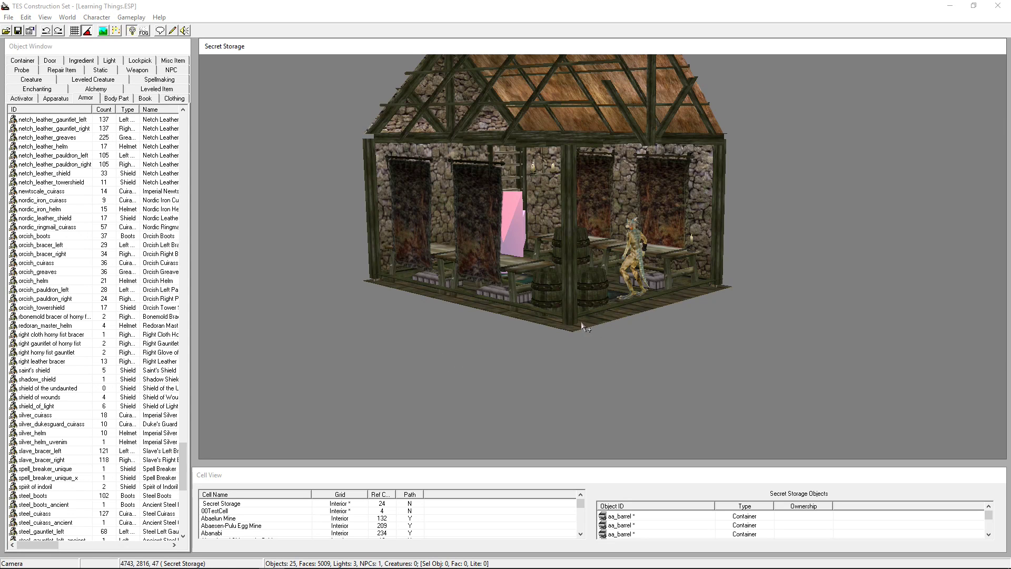
Step: Select the in_nord_house_01 house shell and center the view on it
{"action": "left_click", "coordinate": [567, 271]}
{"action": "key", "text": "c"}
{"action": "scroll", "coordinate": [575, 263], "scroll_direction": "up", "scroll_amount": 3}
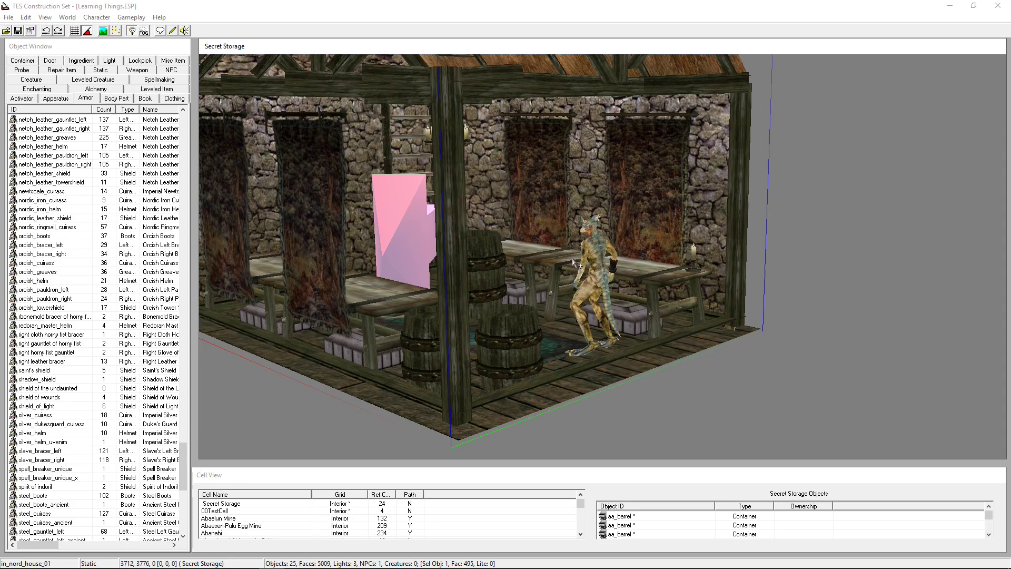
Step: Inspect the Argonian NPC Walks-Alone's record and slave bracer, closing it without changes
{"action": "double_click", "coordinate": [599, 246]}
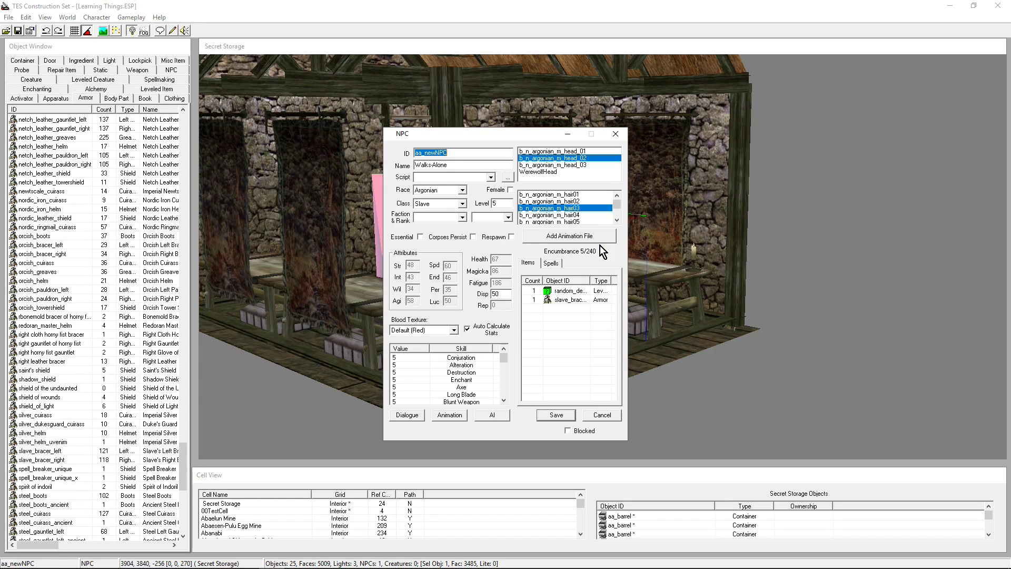
{"action": "left_click", "coordinate": [460, 165]}
{"action": "left_click_drag", "start_coordinate": [460, 166], "coordinate": [376, 166]}
{"action": "left_click", "coordinate": [565, 303]}
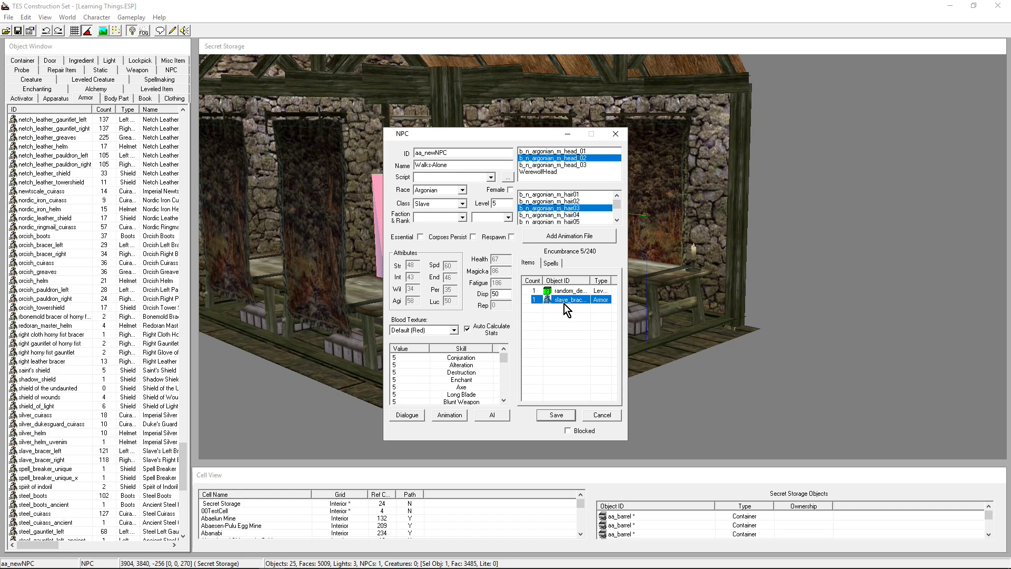
{"action": "left_click", "coordinate": [615, 131]}
Step: Look around the door marker, then reselect the house shell from the Static objects
{"action": "left_click", "coordinate": [400, 221]}
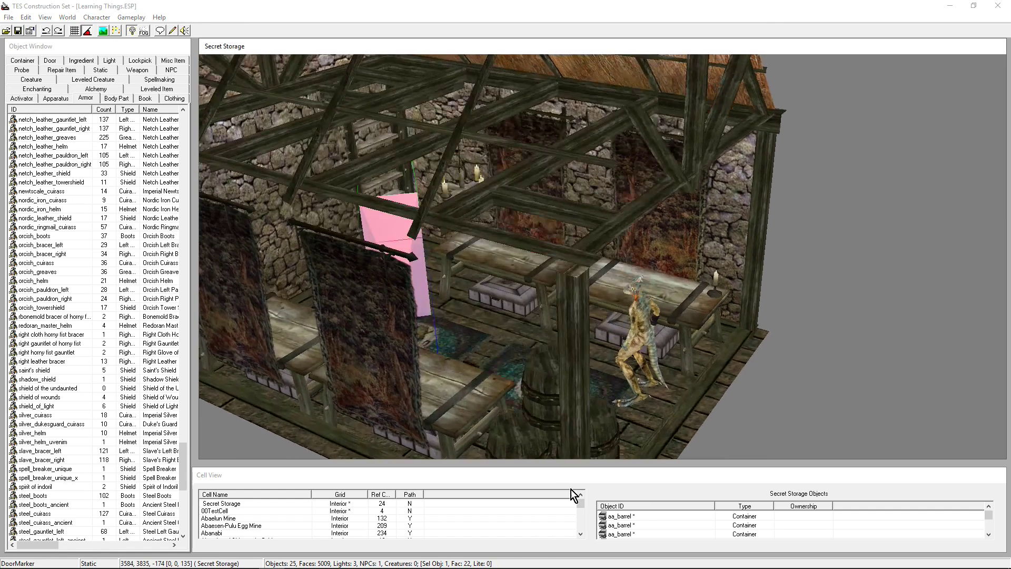
{"action": "middle_click_drag", "start_coordinate": [574, 495], "coordinate": [542, 243], "text": "shift"}
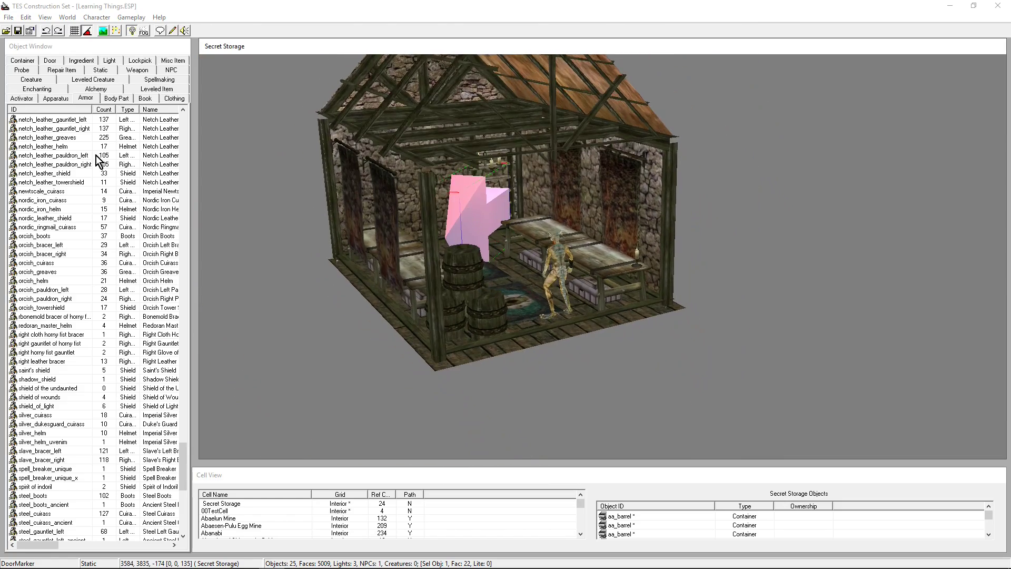
{"action": "left_click", "coordinate": [99, 70]}
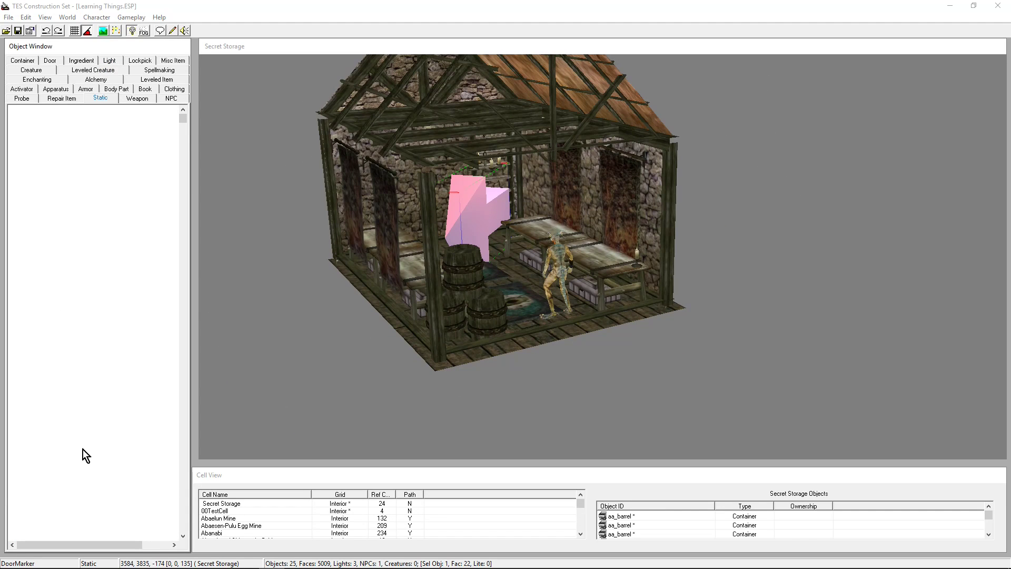
{"action": "left_click", "coordinate": [488, 348]}
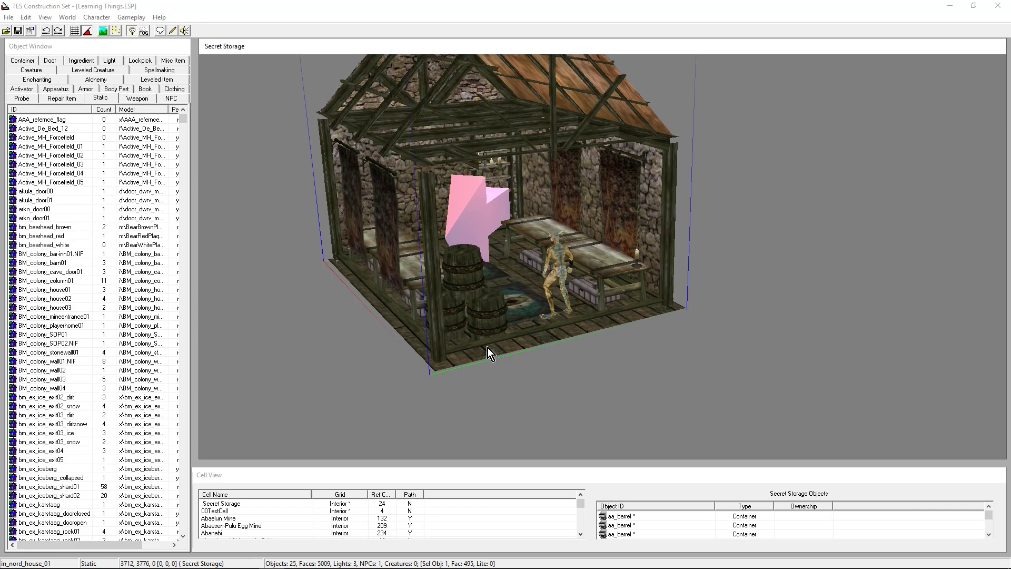
{"action": "middle_click_drag", "start_coordinate": [488, 348], "coordinate": [548, 84], "text": "shift"}
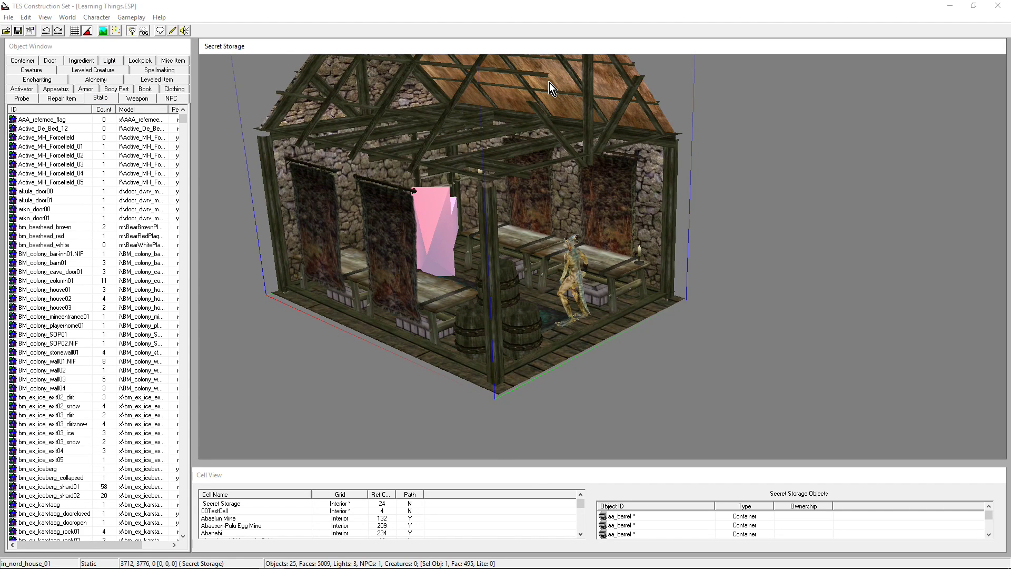
{"action": "left_click", "coordinate": [700, 130]}
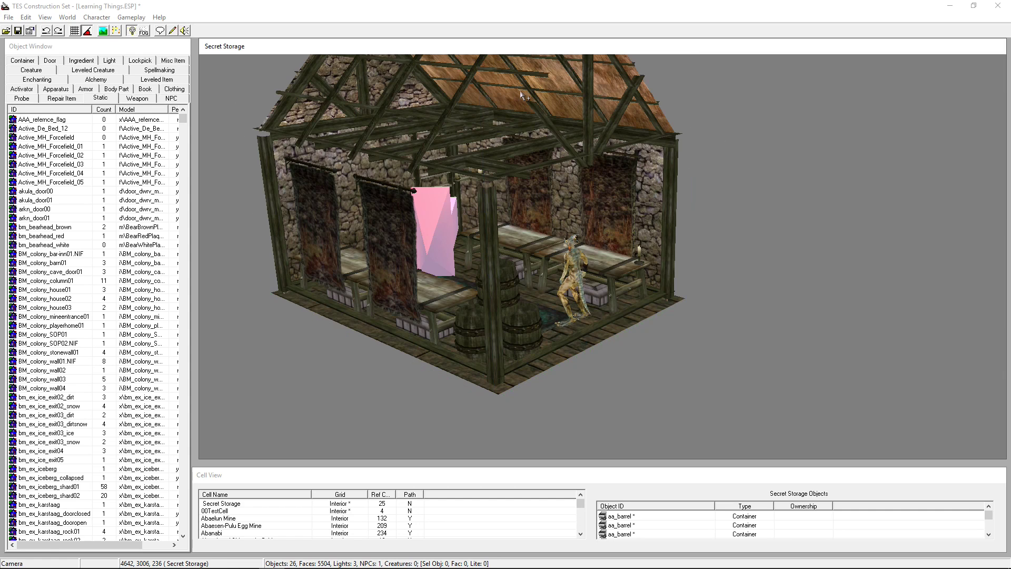
{"action": "left_click", "coordinate": [526, 96]}
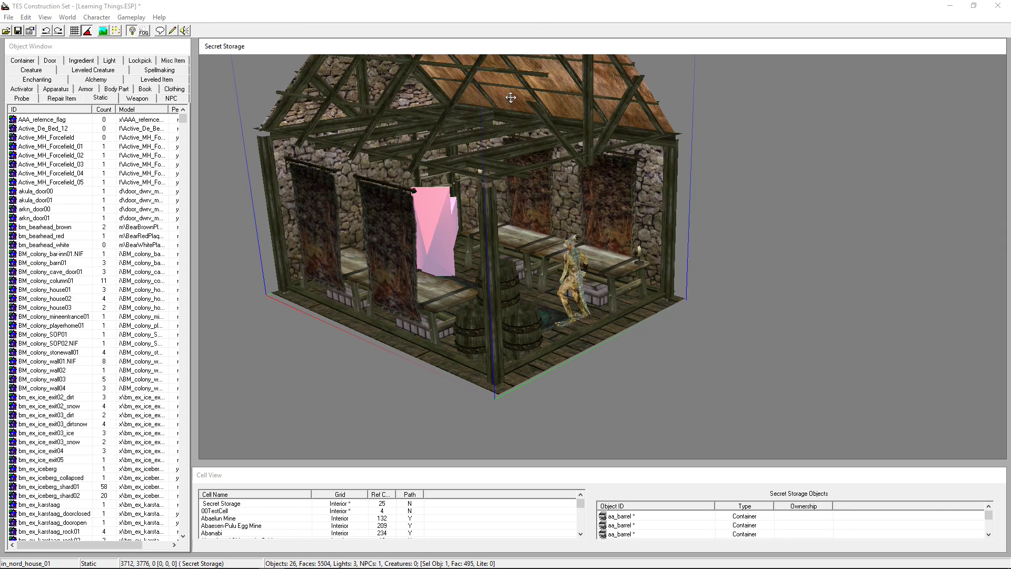
Step: Flip the house shell 180° on Y and lower it to Z -272
{"action": "right_click_drag", "start_coordinate": [421, 113], "coordinate": [729, 218]}
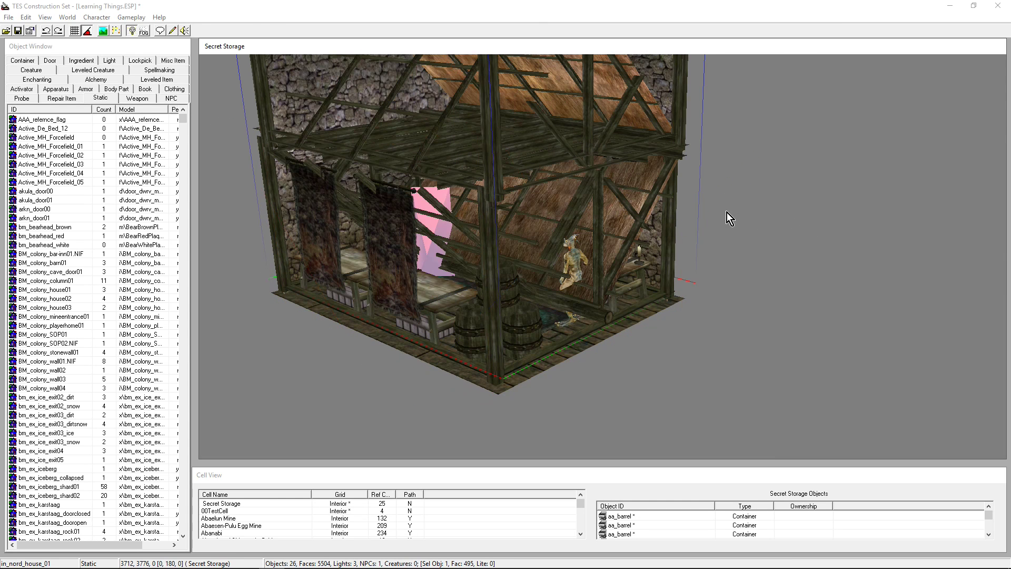
{"action": "scroll", "coordinate": [579, 231], "scroll_direction": "down", "scroll_amount": 5}
{"action": "middle_click_drag", "start_coordinate": [579, 232], "coordinate": [484, 143]}
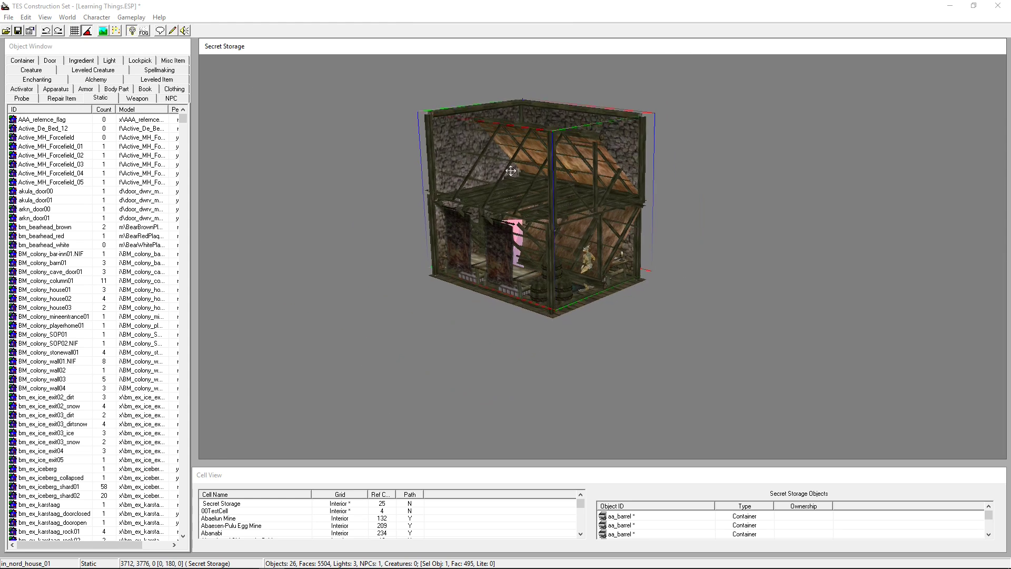
{"action": "left_click_drag", "start_coordinate": [444, 140], "coordinate": [501, 350]}
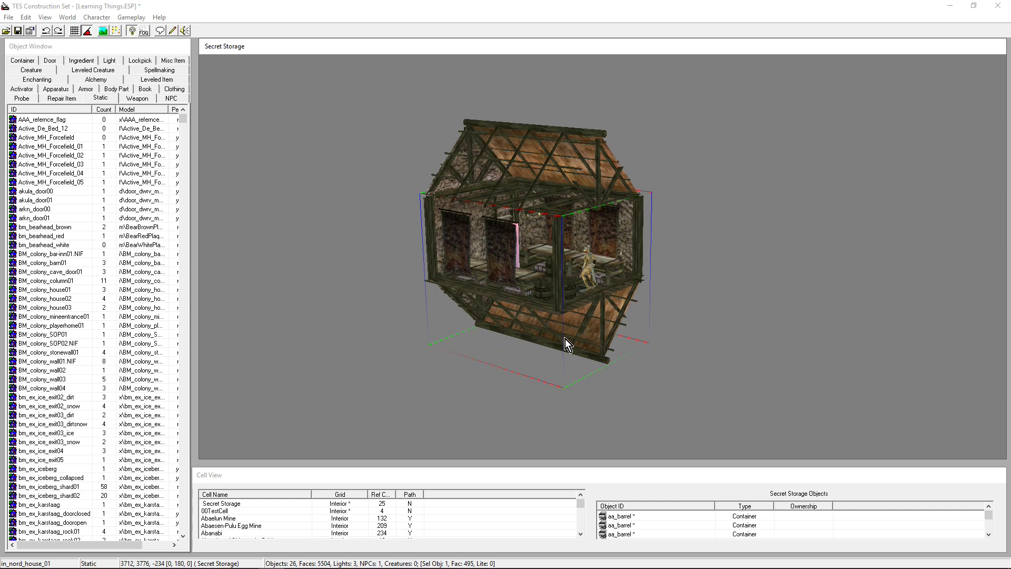
Step: Check the new ceiling and mark 'Add ceiling' done in the BetaComment.txt checklist
{"action": "middle_click_drag", "start_coordinate": [564, 339], "coordinate": [491, 208]}
{"action": "scroll", "coordinate": [553, 307], "scroll_direction": "up", "scroll_amount": 5}
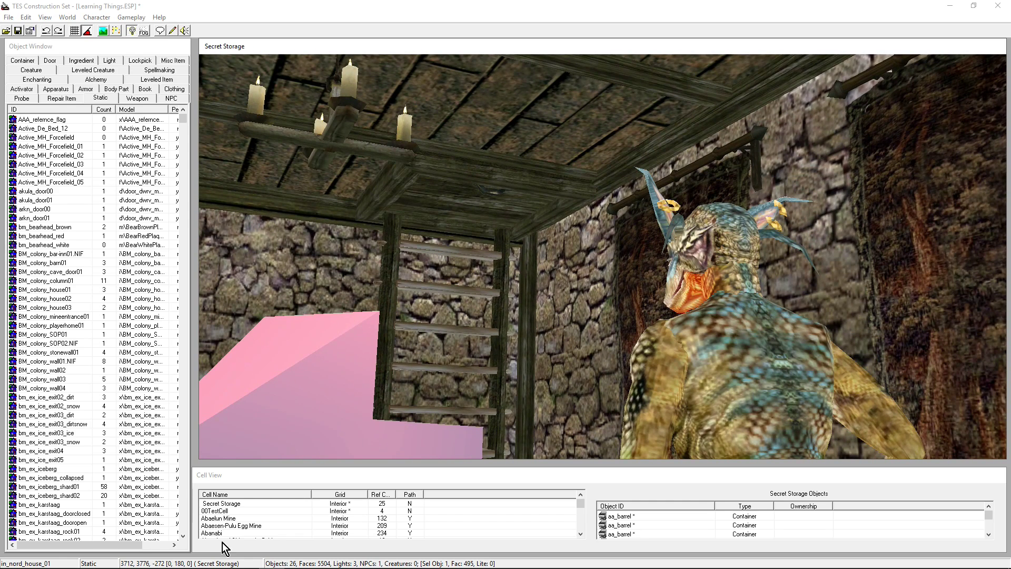
{"action": "left_click", "coordinate": [167, 558]}
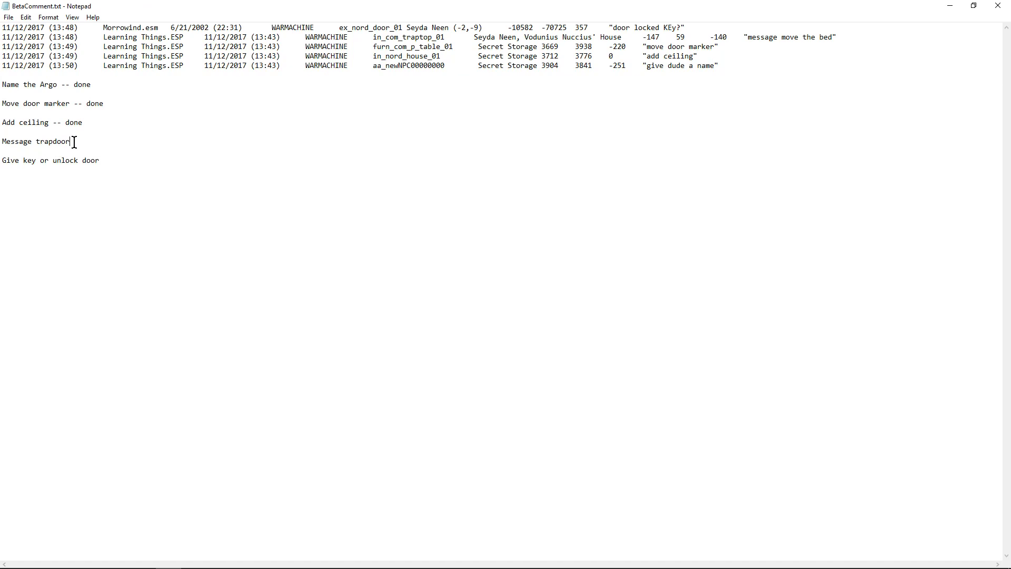
{"action": "left_click_drag", "start_coordinate": [74, 141], "coordinate": [15, 141]}
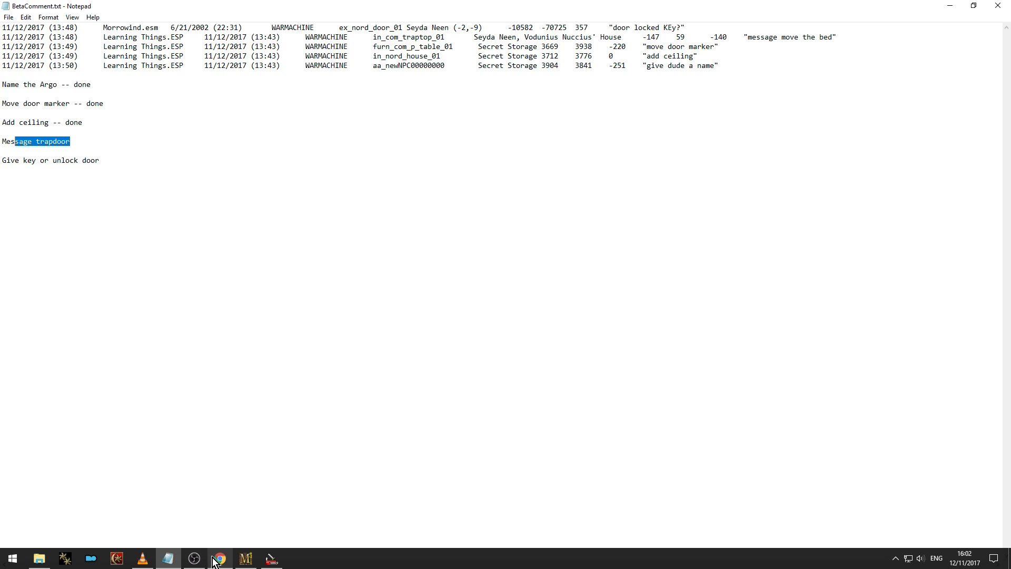
Step: Follow the door marker into Vodunius Nuccius' House and orbit around the bed beside the trapdoor
{"action": "left_click", "coordinate": [271, 558]}
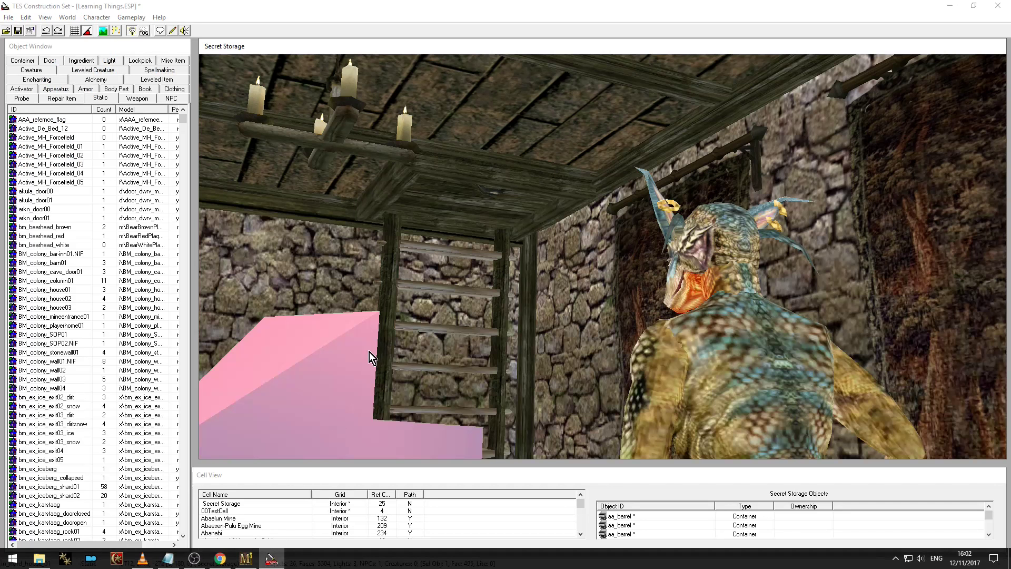
{"action": "double_click", "coordinate": [327, 347]}
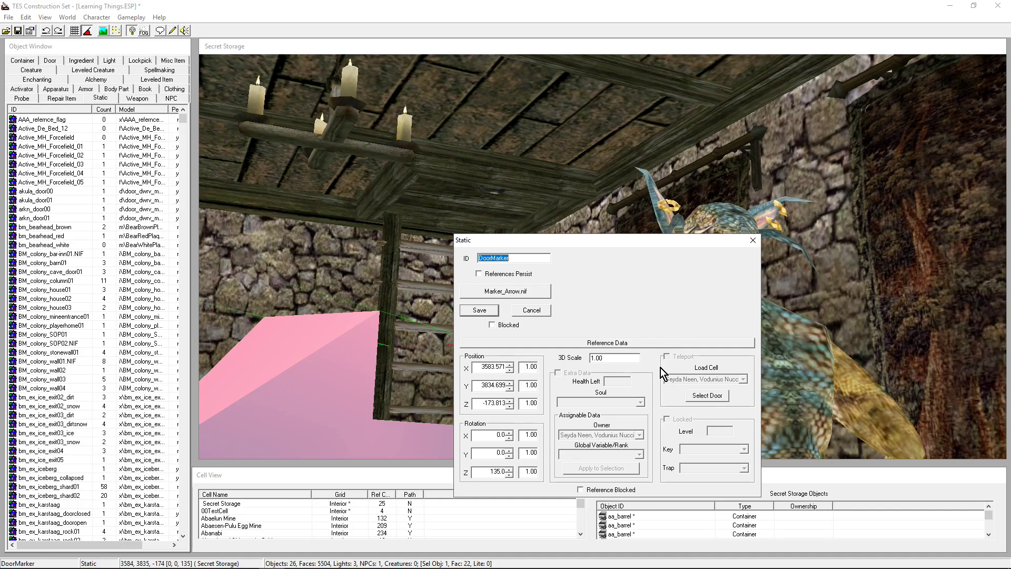
{"action": "left_click", "coordinate": [706, 396]}
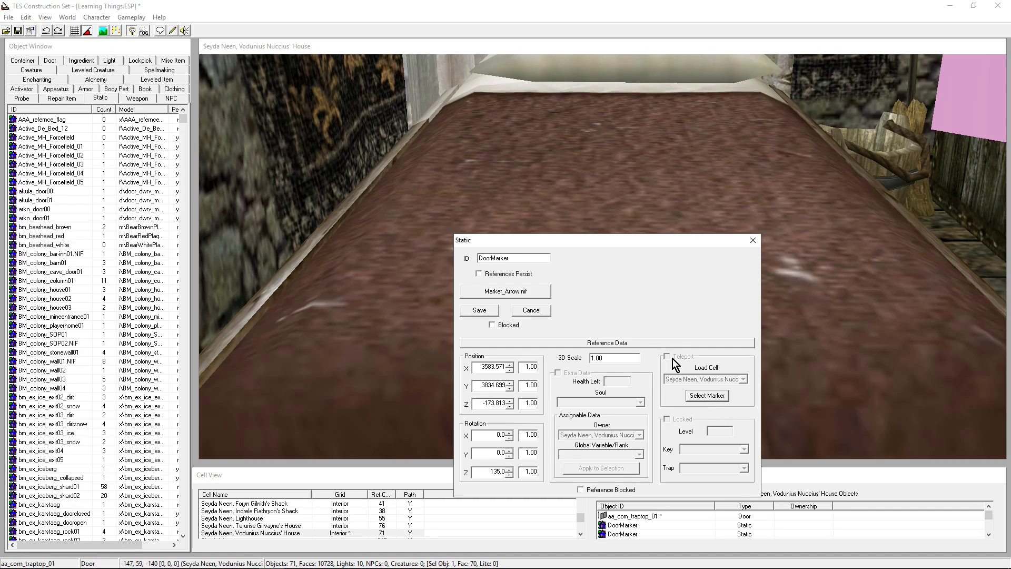
{"action": "left_click", "coordinate": [751, 242]}
{"action": "left_click", "coordinate": [591, 248]}
{"action": "middle_click_drag", "start_coordinate": [591, 248], "coordinate": [771, 255]}
{"action": "middle_click_drag", "start_coordinate": [616, 245], "coordinate": [666, 232]}
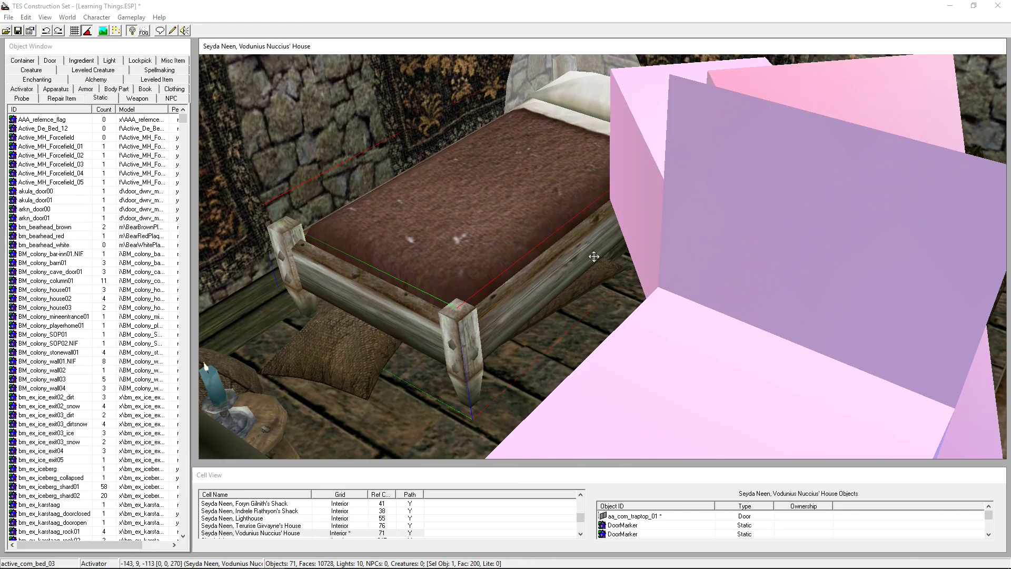
{"action": "middle_click_drag", "start_coordinate": [594, 257], "coordinate": [676, 194]}
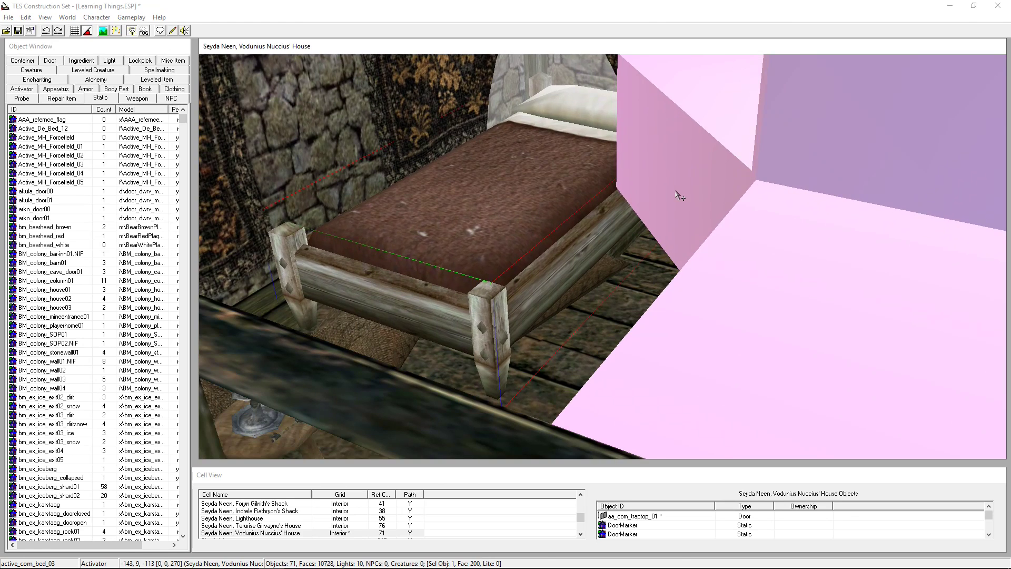
Step: Load ashStatueTopic in Script Edit, enlarge the window, and copy all its text
{"action": "left_click", "coordinate": [172, 31]}
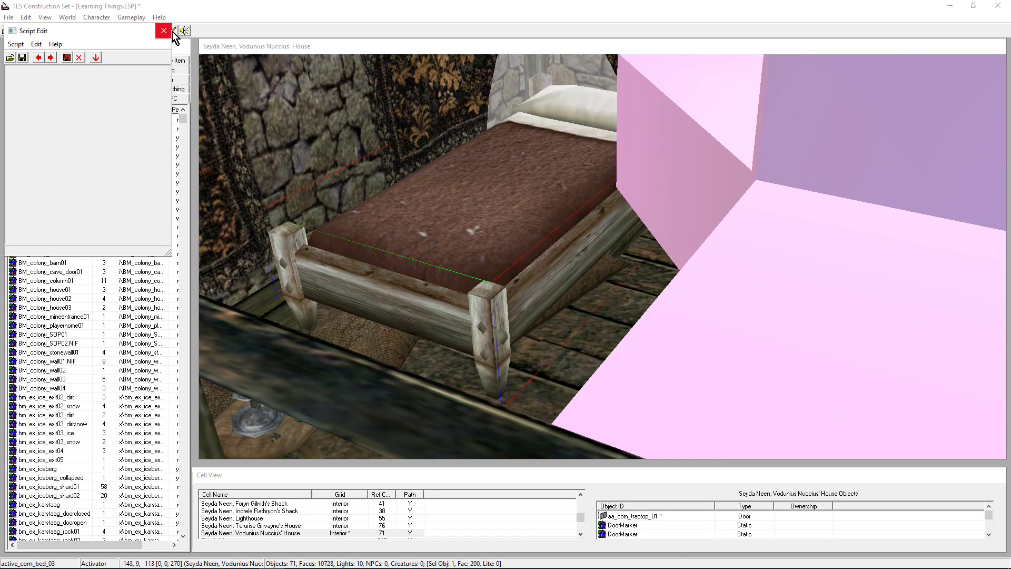
{"action": "left_click", "coordinate": [11, 57]}
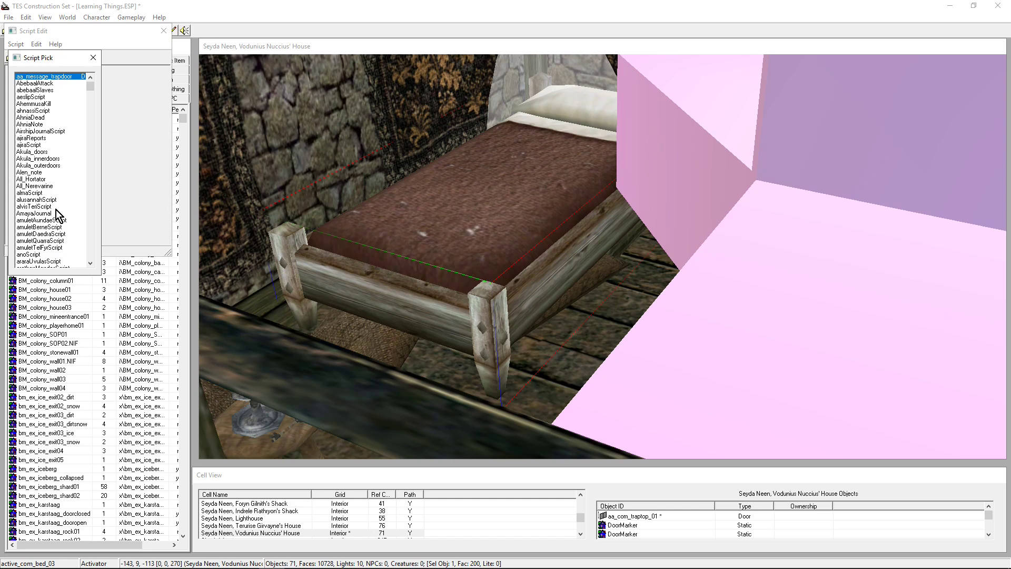
{"action": "scroll", "coordinate": [37, 164], "scroll_direction": "down", "scroll_amount": 2}
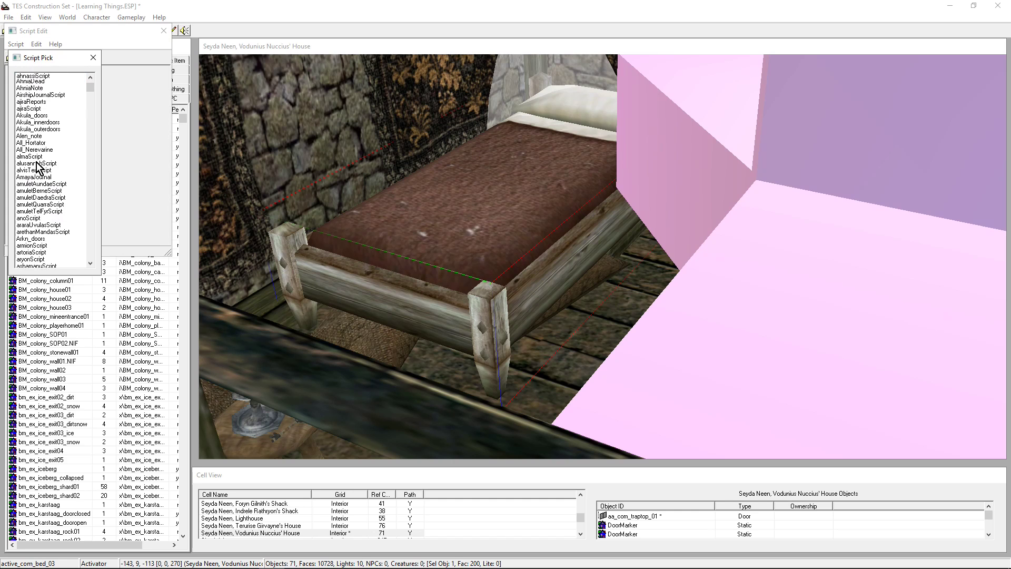
{"action": "scroll", "coordinate": [36, 162], "scroll_direction": "down", "scroll_amount": 2}
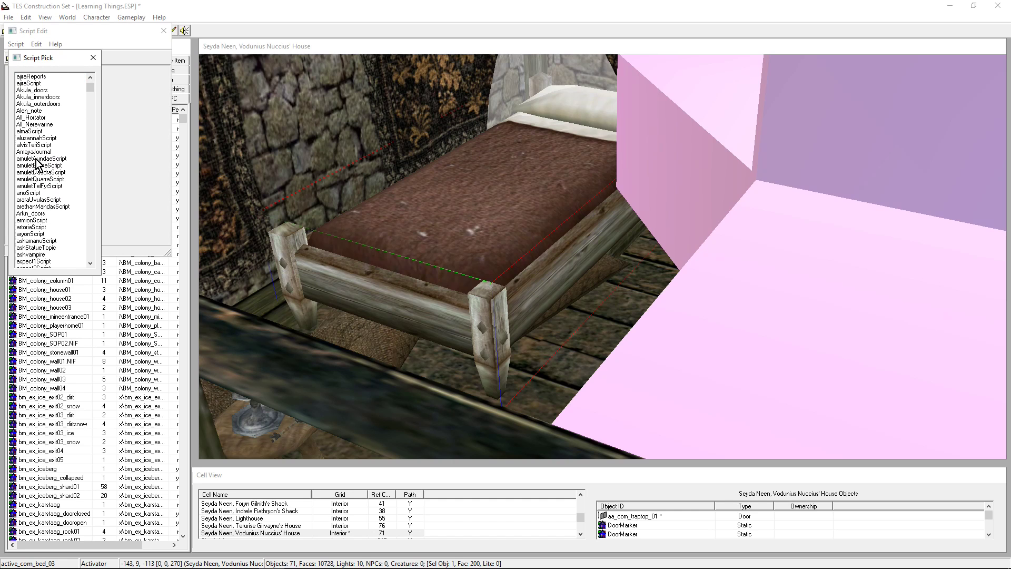
{"action": "scroll", "coordinate": [37, 164], "scroll_direction": "down", "scroll_amount": 2}
{"action": "scroll", "coordinate": [37, 164], "scroll_direction": "down", "scroll_amount": 1}
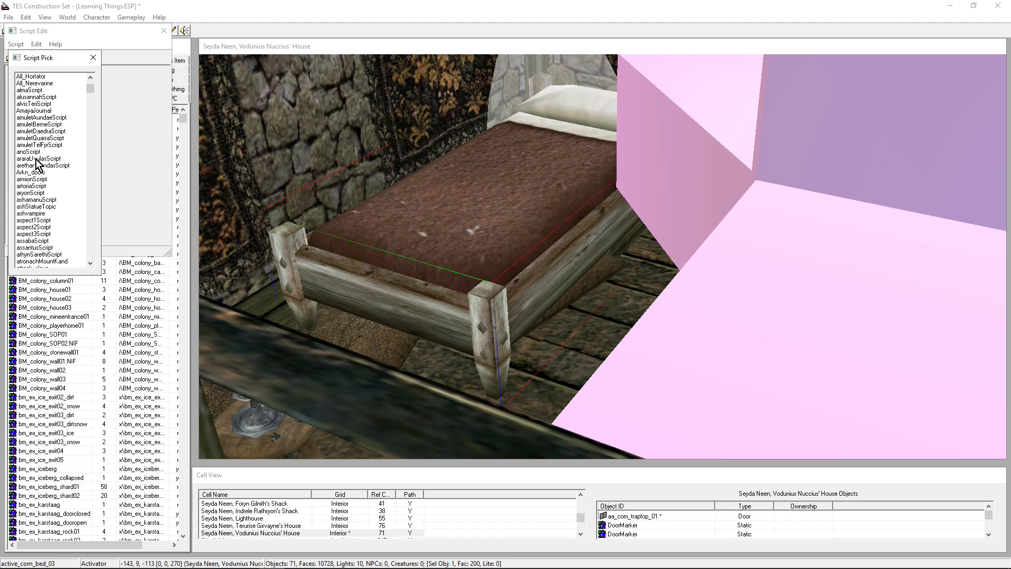
{"action": "double_click", "coordinate": [27, 208]}
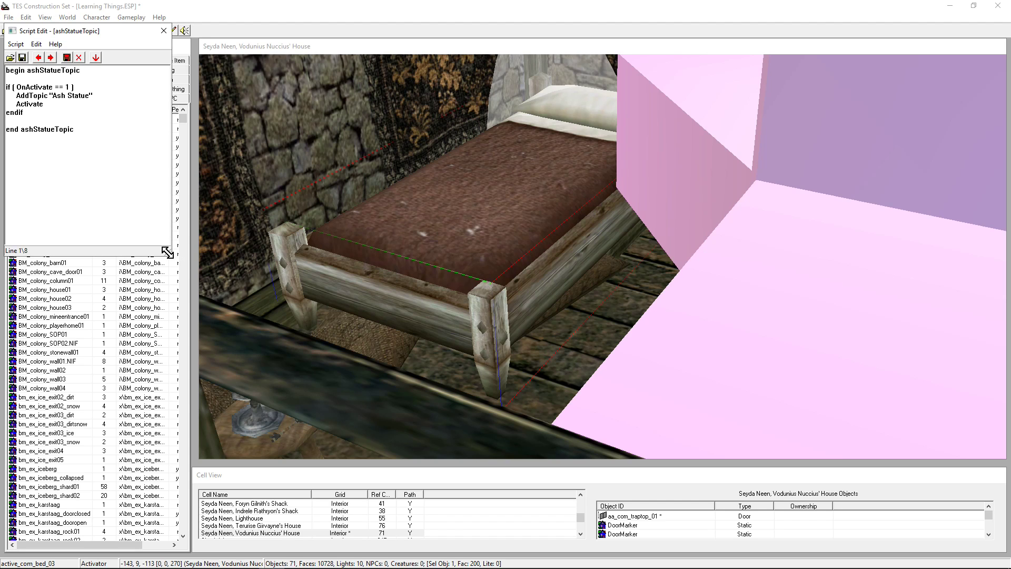
{"action": "left_click_drag", "start_coordinate": [167, 254], "coordinate": [511, 474]}
{"action": "left_click_drag", "start_coordinate": [103, 129], "coordinate": [2, 43]}
{"action": "key", "text": "ctrl+c"}
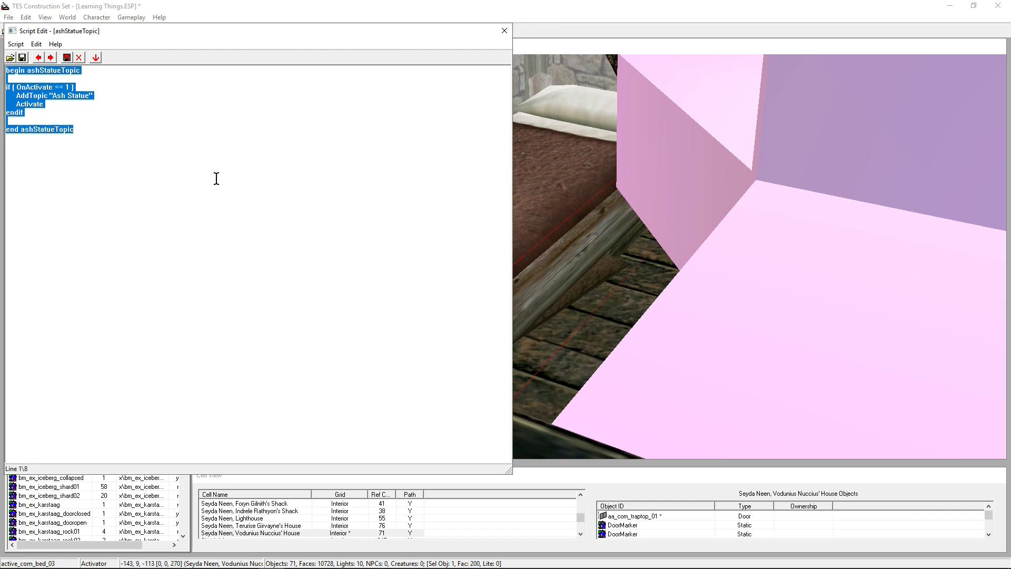
Step: Create a new script from the pasted template and rename it aa_message_trapdoor
{"action": "left_click", "coordinate": [16, 45]}
{"action": "left_click", "coordinate": [30, 56]}
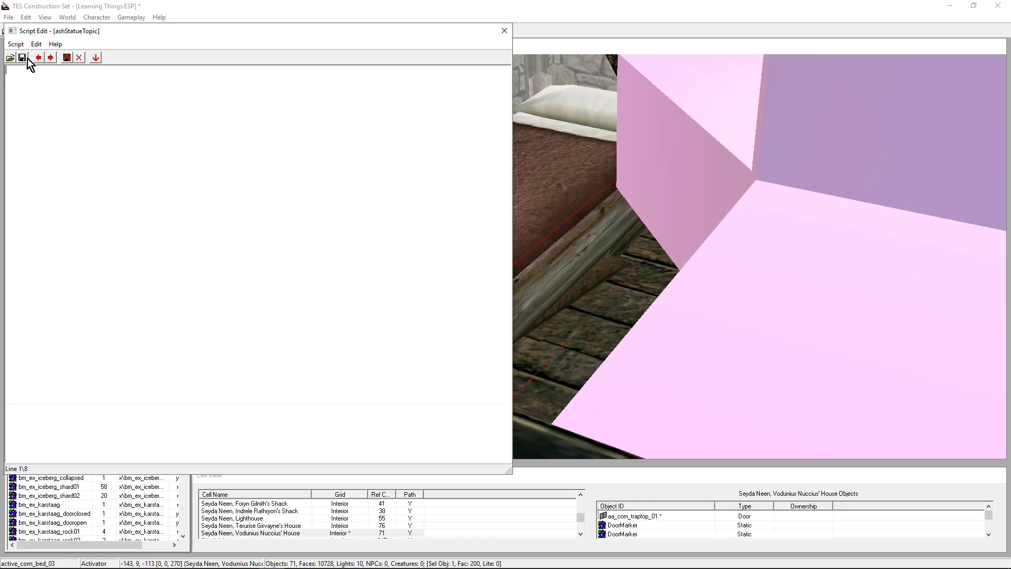
{"action": "key", "text": "ctrl+v"}
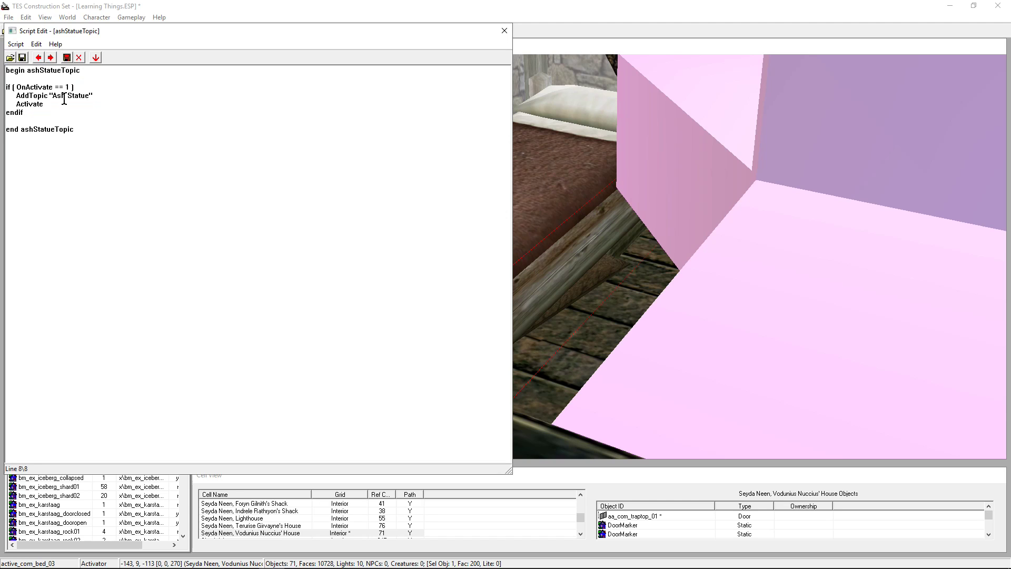
{"action": "left_click_drag", "start_coordinate": [79, 71], "coordinate": [31, 72]}
{"action": "type", "text": "a_message_trapdoor"}
Step: Replace AddTopic with MessageBox "You move the bed to open the trapdoor" and delete the trailing ashStatueTopic
{"action": "left_click_drag", "start_coordinate": [80, 87], "coordinate": [6, 79]}
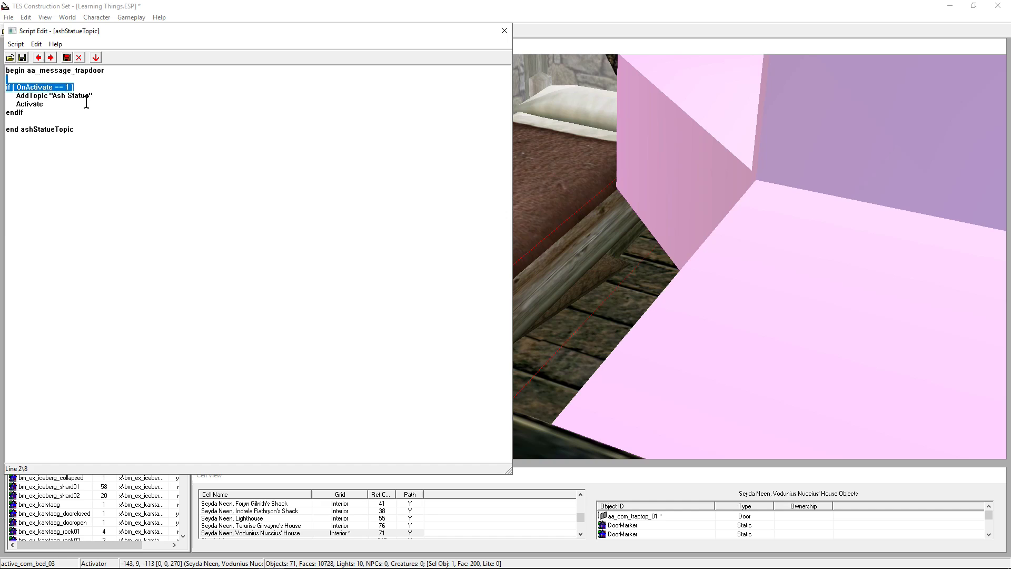
{"action": "left_click_drag", "start_coordinate": [97, 95], "coordinate": [19, 98]}
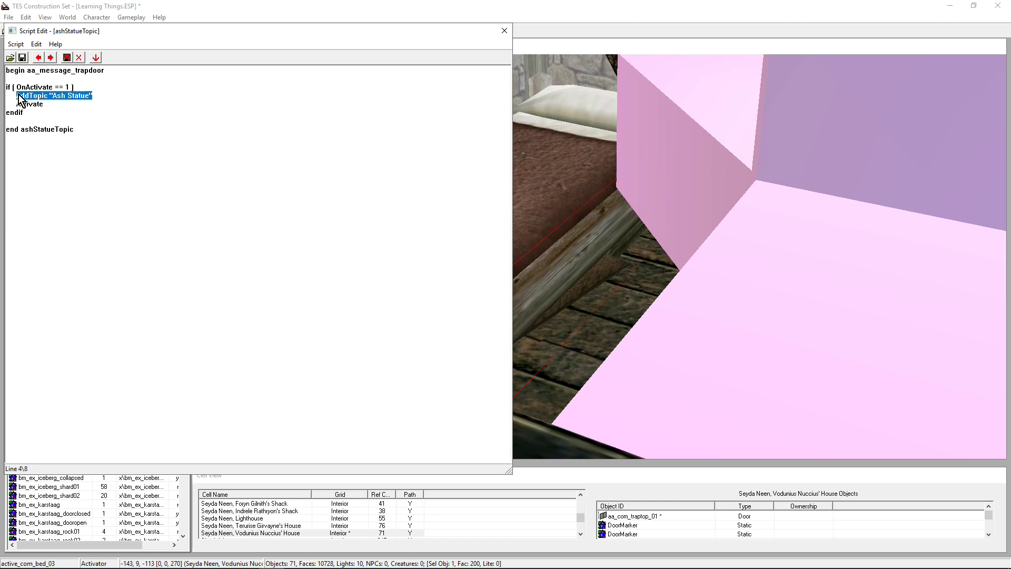
{"action": "type", "text": "MessageBox, \"..."}
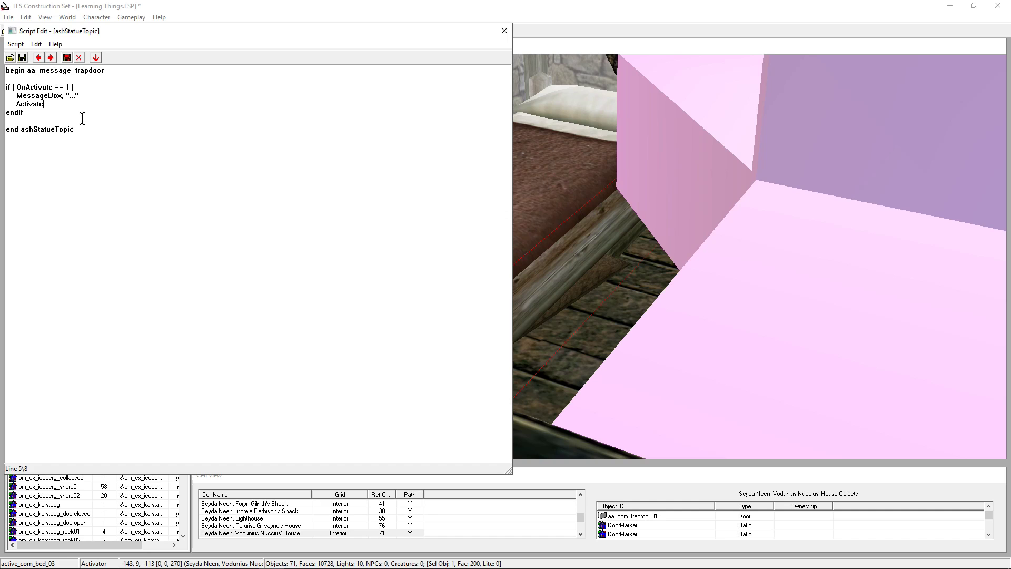
{"action": "left_click_drag", "start_coordinate": [84, 131], "coordinate": [18, 129]}
{"action": "key", "text": "Delete"}
{"action": "double_click", "coordinate": [73, 95]}
{"action": "left_click", "coordinate": [74, 96]}
{"action": "type", "text": "You move the bed to open the "}
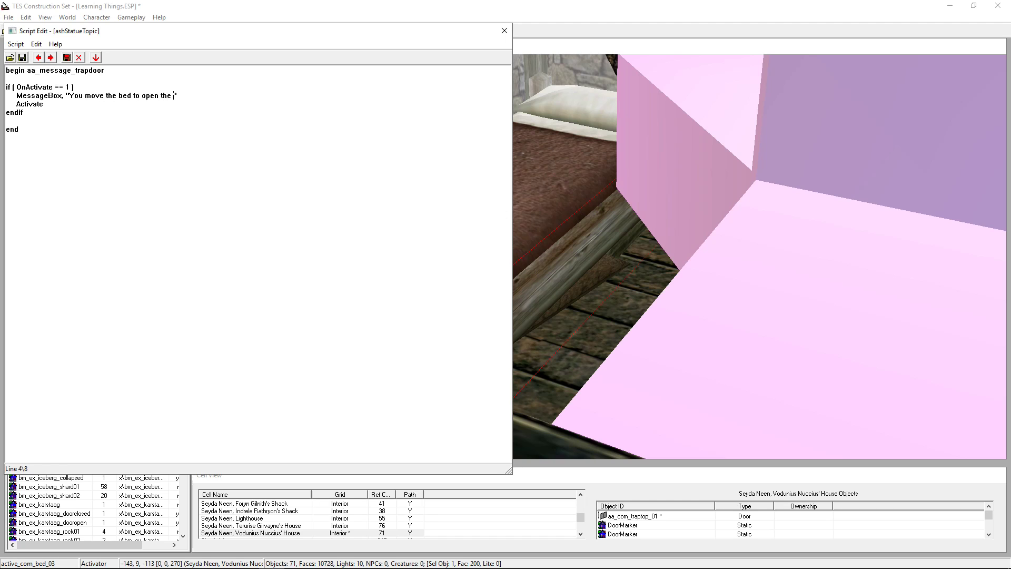
{"action": "type", "text": "trapdoor."}
Step: Save the script and confirm the trap door uses aa_message_trapdoor
{"action": "left_click", "coordinate": [95, 58]}
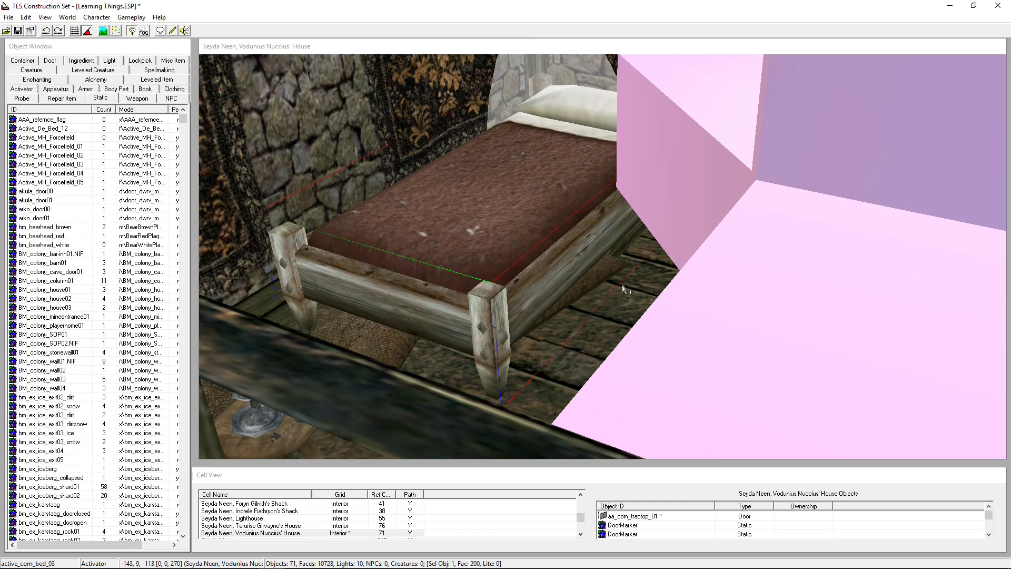
{"action": "left_click", "coordinate": [629, 244]}
{"action": "double_click", "coordinate": [629, 243]}
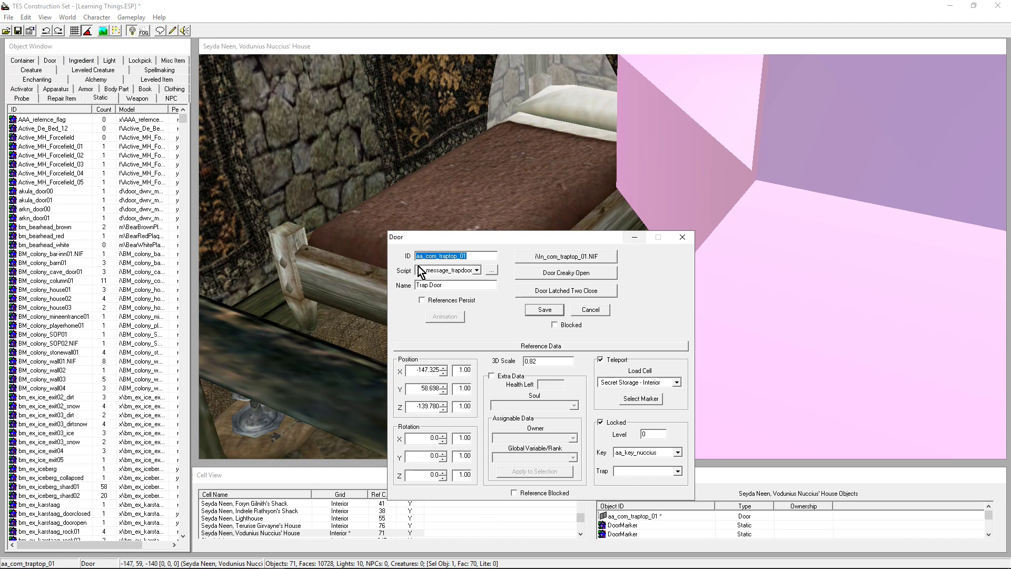
{"action": "left_click", "coordinate": [443, 271]}
{"action": "left_click", "coordinate": [445, 278]}
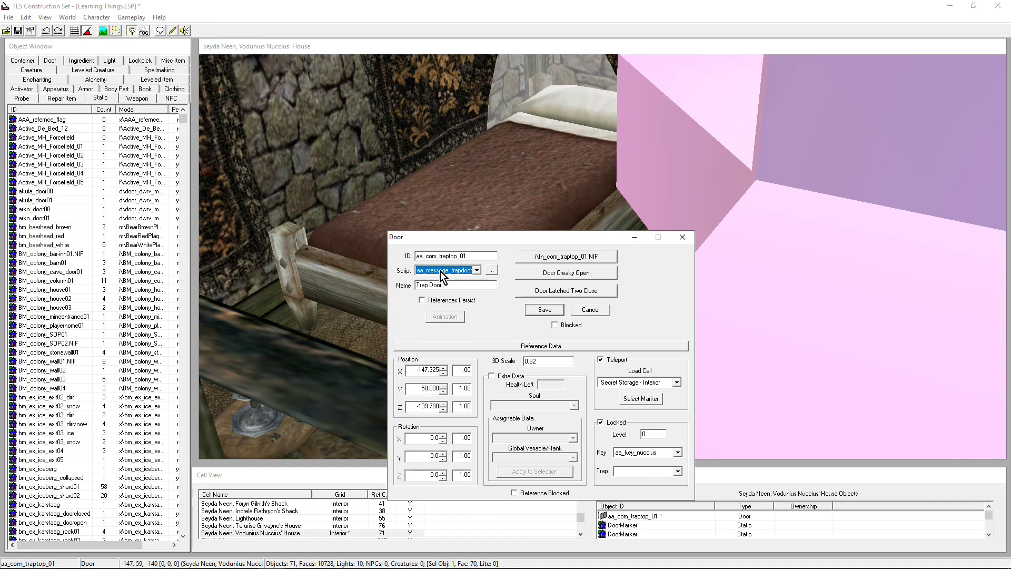
{"action": "left_click", "coordinate": [544, 311]}
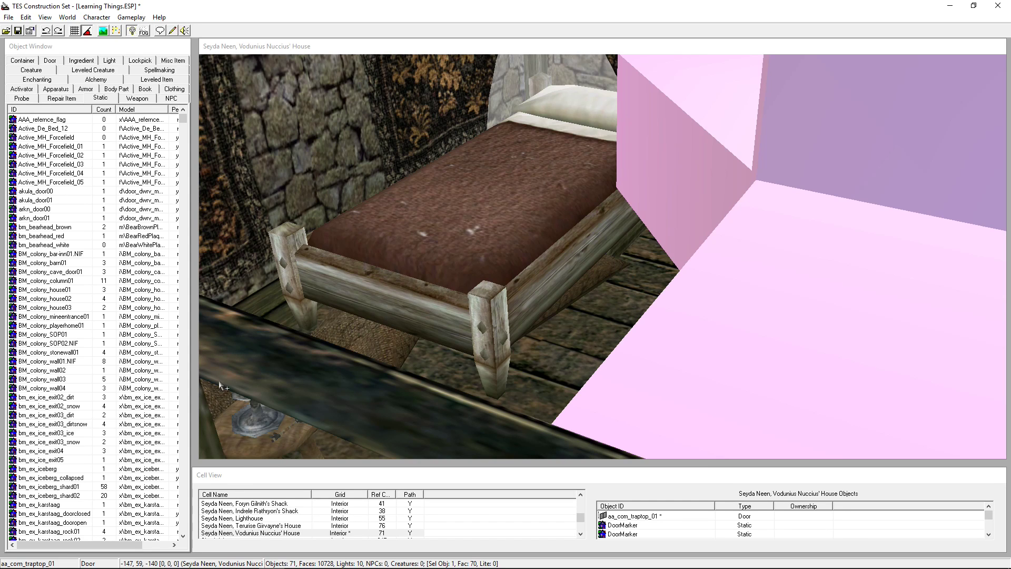
Step: Save Learning Things.ESP and minimize the Construction Set to reach the checklist
{"action": "left_click", "coordinate": [18, 31]}
{"action": "left_click", "coordinate": [950, 6]}
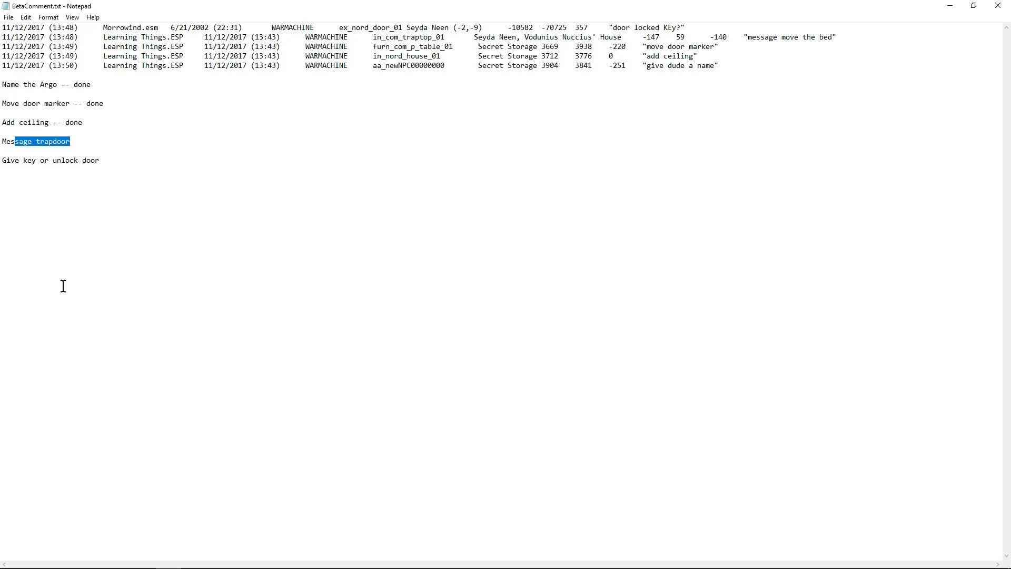
{"action": "left_click", "coordinate": [165, 553]}
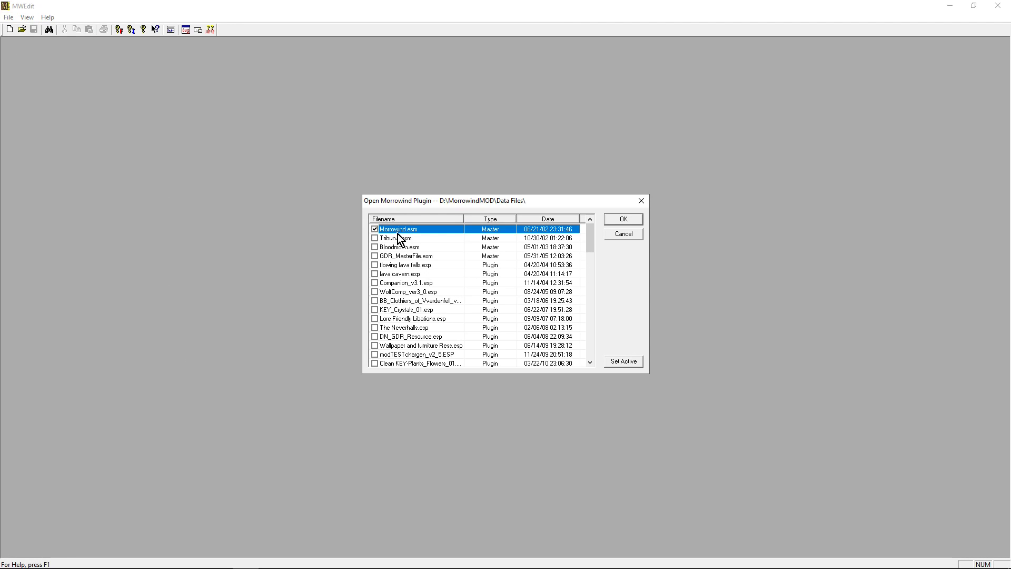
Step: Load Morrowind, Tribunal and Bloodmoon with Learning Things.ESP active, then move and enlarge its window
{"action": "double_click", "coordinate": [400, 238]}
{"action": "double_click", "coordinate": [401, 247]}
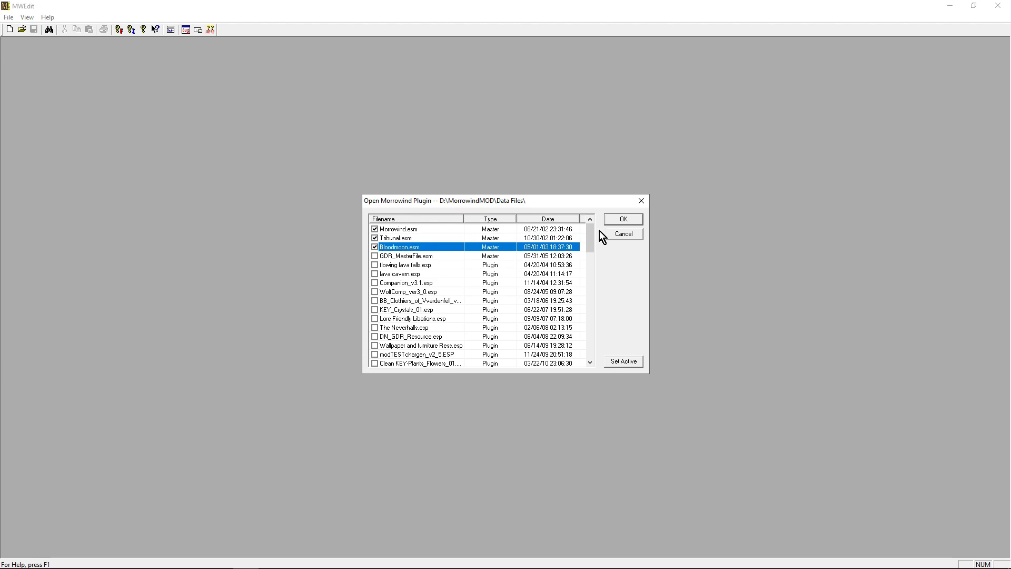
{"action": "left_click_drag", "start_coordinate": [590, 236], "coordinate": [601, 342]}
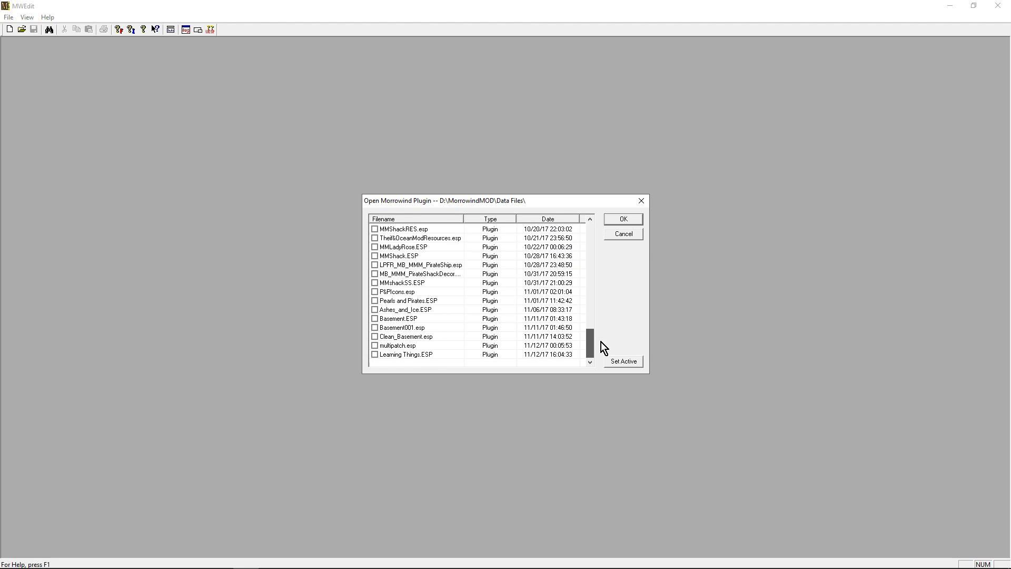
{"action": "double_click", "coordinate": [404, 354]}
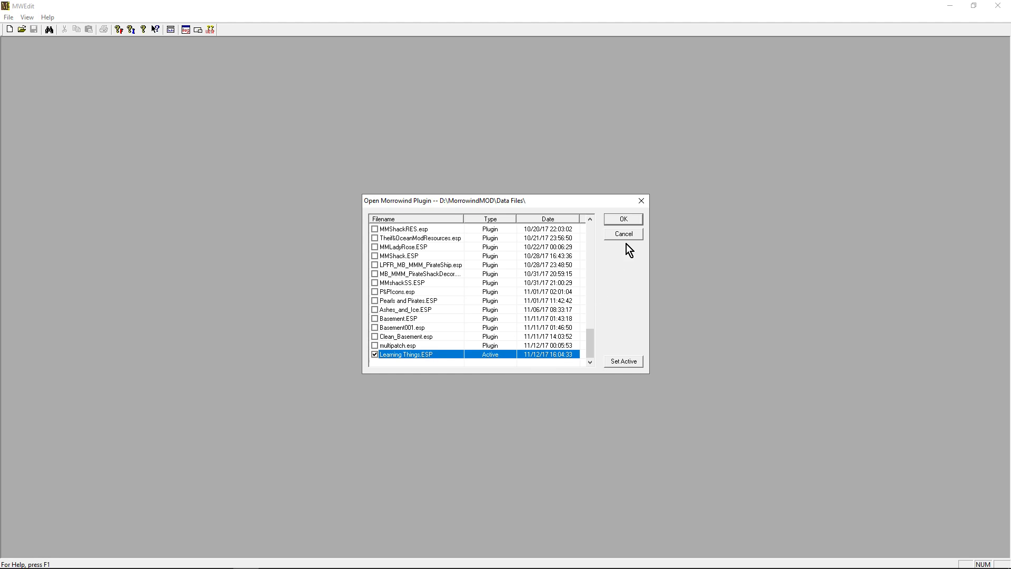
{"action": "left_click", "coordinate": [623, 219]}
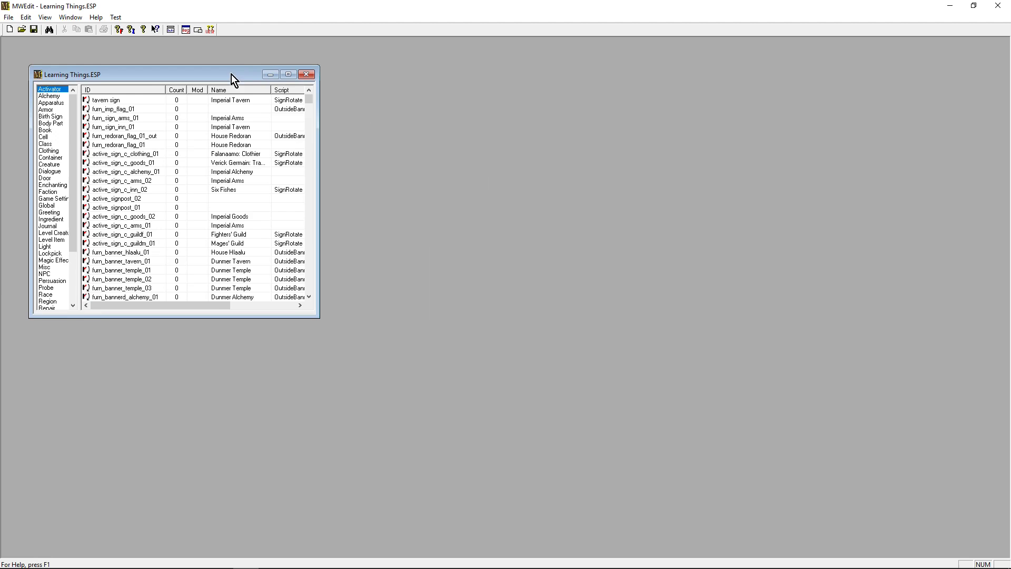
{"action": "left_click_drag", "start_coordinate": [232, 74], "coordinate": [209, 52]}
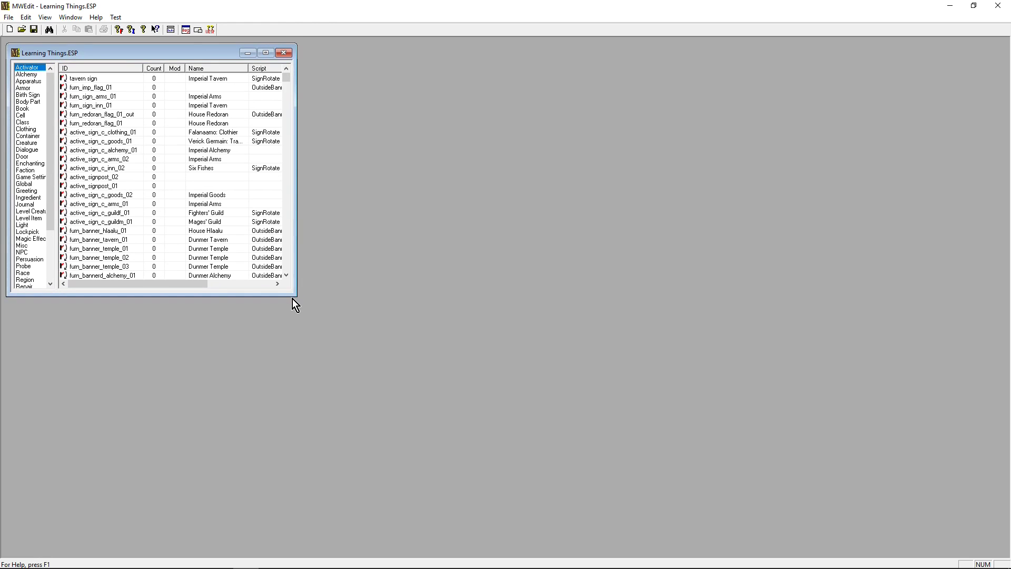
{"action": "left_click_drag", "start_coordinate": [295, 296], "coordinate": [490, 546]}
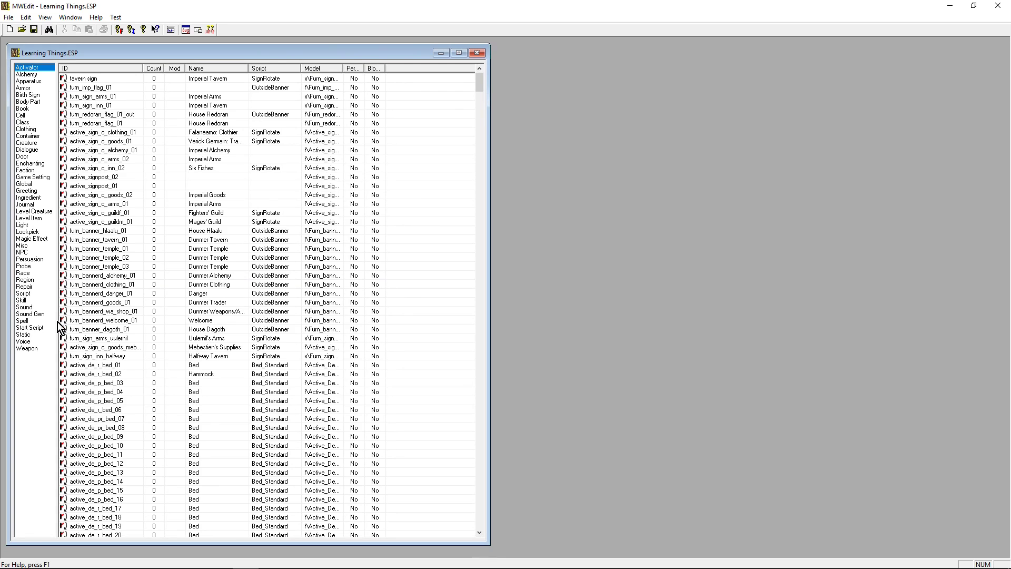
Step: Open aa_message_trapdoor from the Script records, show the Door list beside it, and auto-indent the code
{"action": "left_click", "coordinate": [24, 295]}
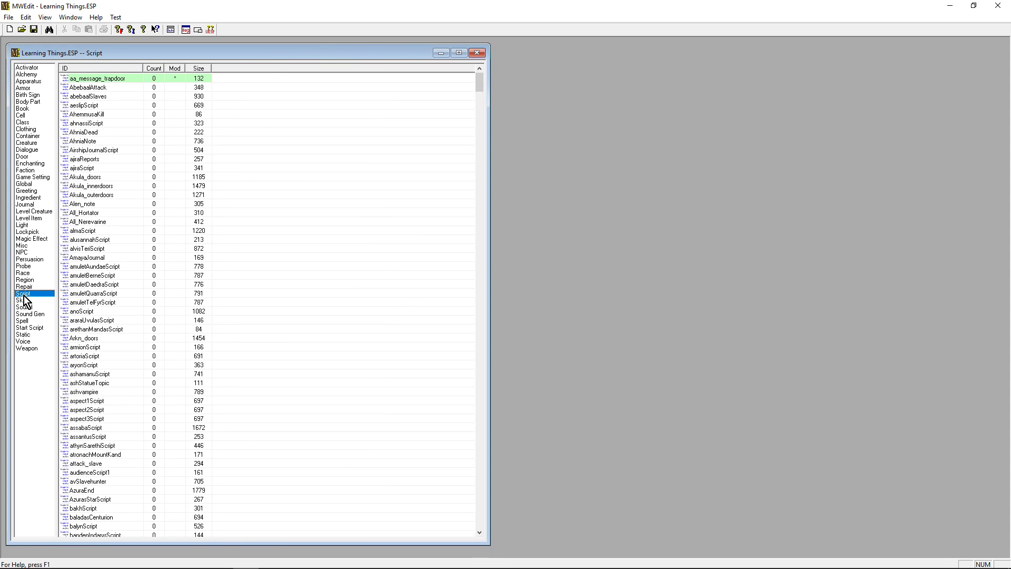
{"action": "double_click", "coordinate": [106, 78]}
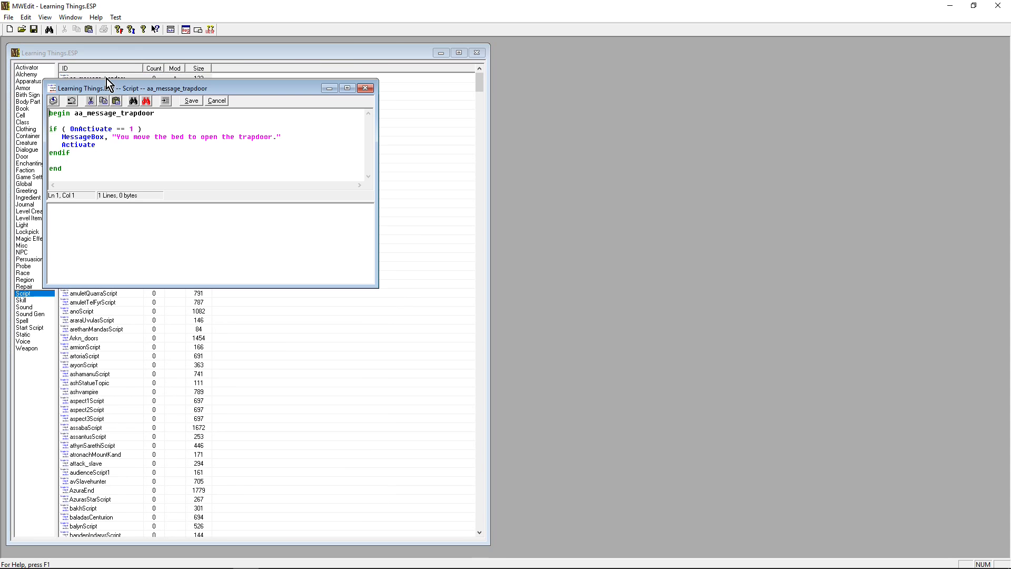
{"action": "left_click_drag", "start_coordinate": [425, 116], "coordinate": [610, 130]}
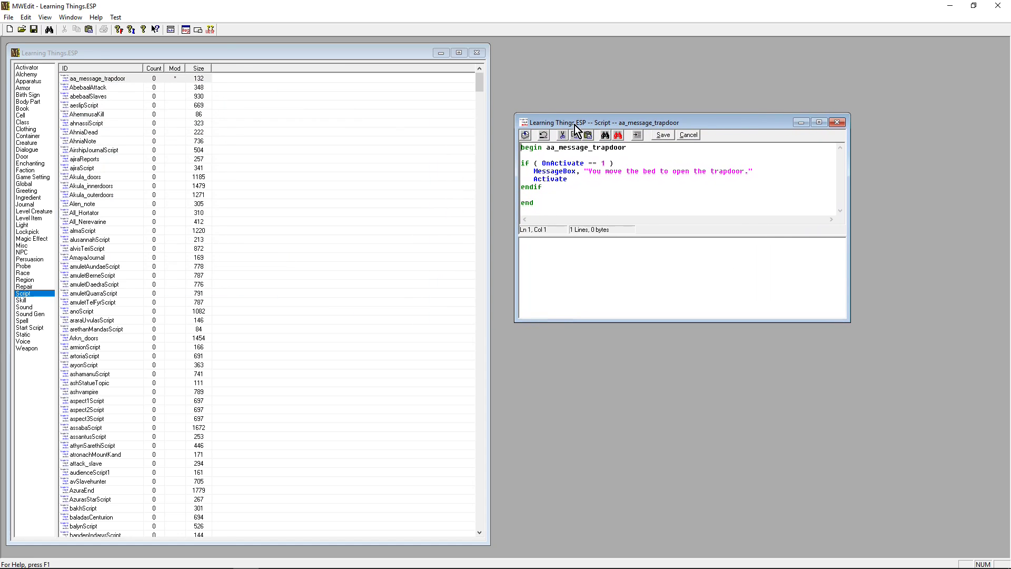
{"action": "left_click", "coordinate": [23, 157]}
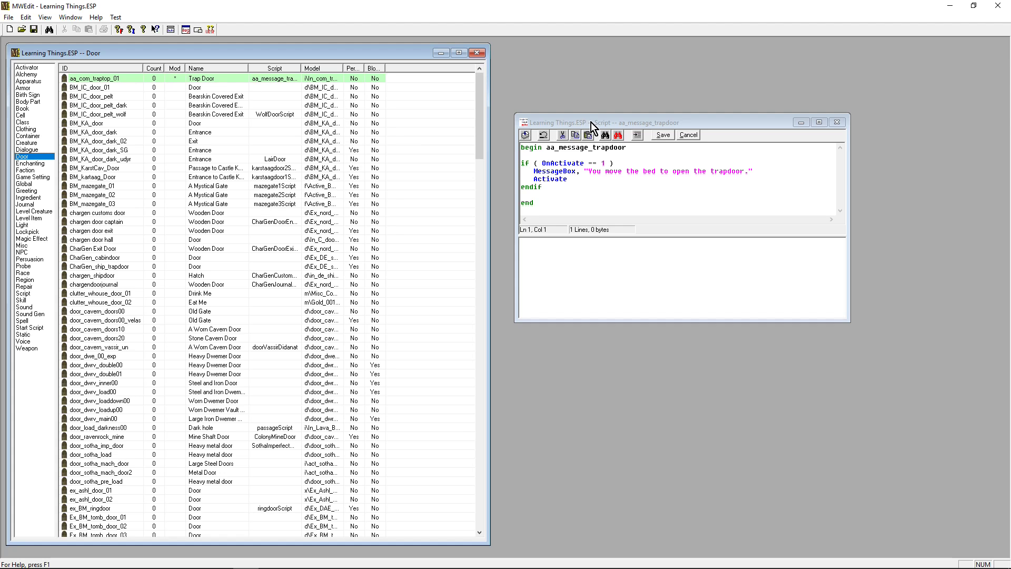
{"action": "left_click_drag", "start_coordinate": [591, 122], "coordinate": [462, 135]}
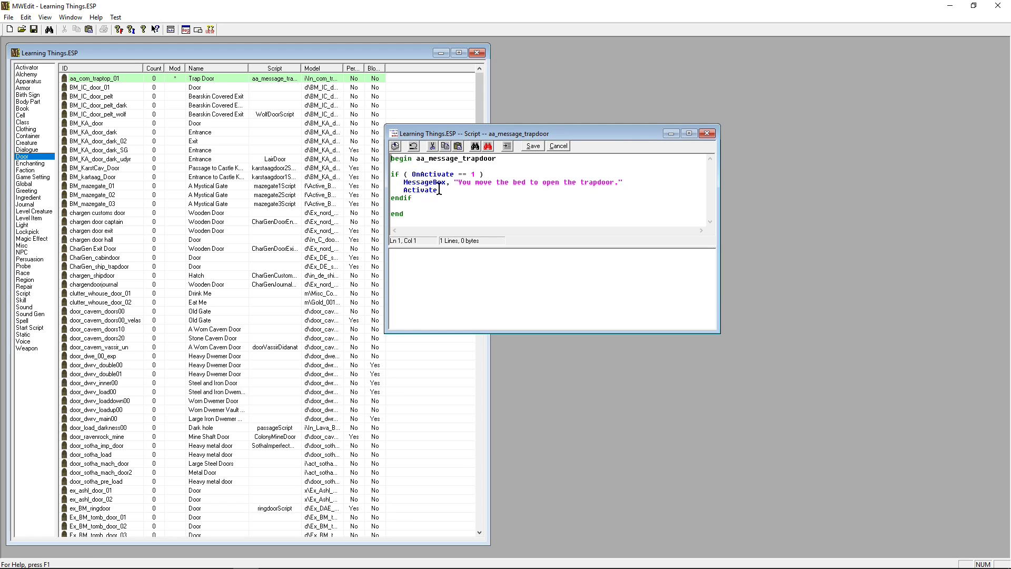
{"action": "left_click", "coordinate": [508, 146]}
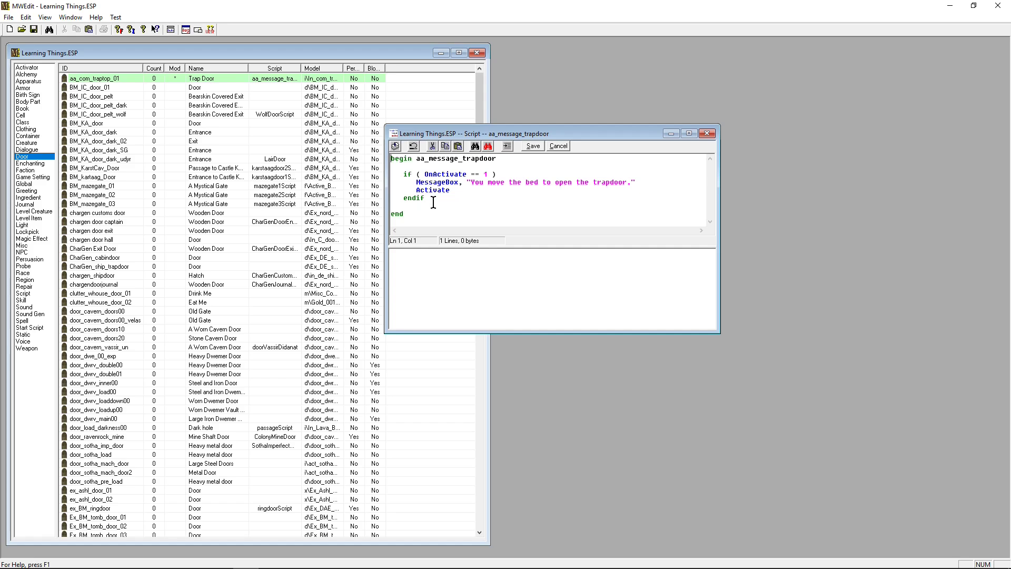
Step: Compile successfully, then recompile without the closing quote to see the unterminated-string error
{"action": "left_click", "coordinate": [396, 146]}
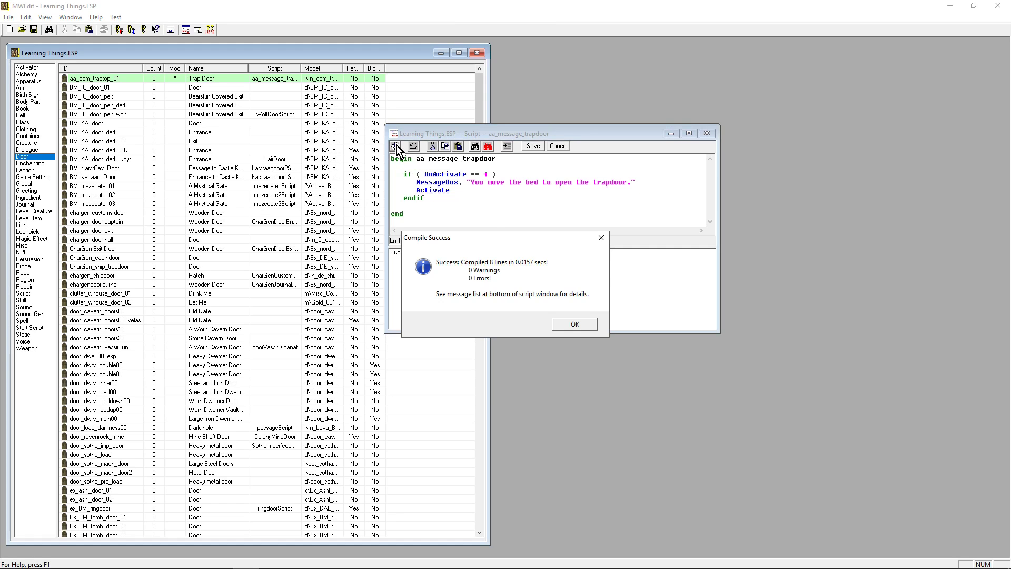
{"action": "left_click", "coordinate": [575, 323]}
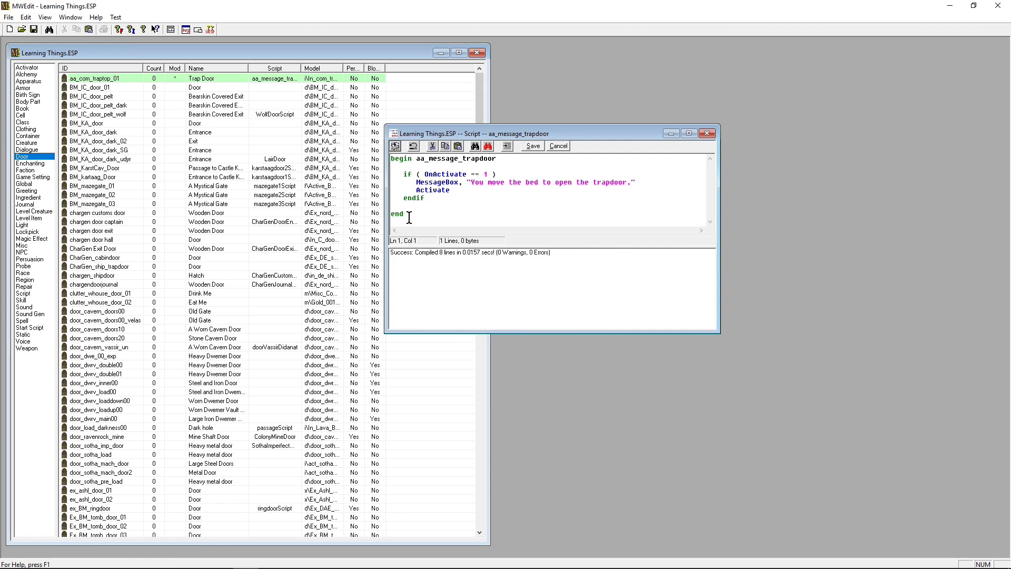
{"action": "left_click", "coordinate": [655, 184]}
{"action": "left_click", "coordinate": [396, 145]}
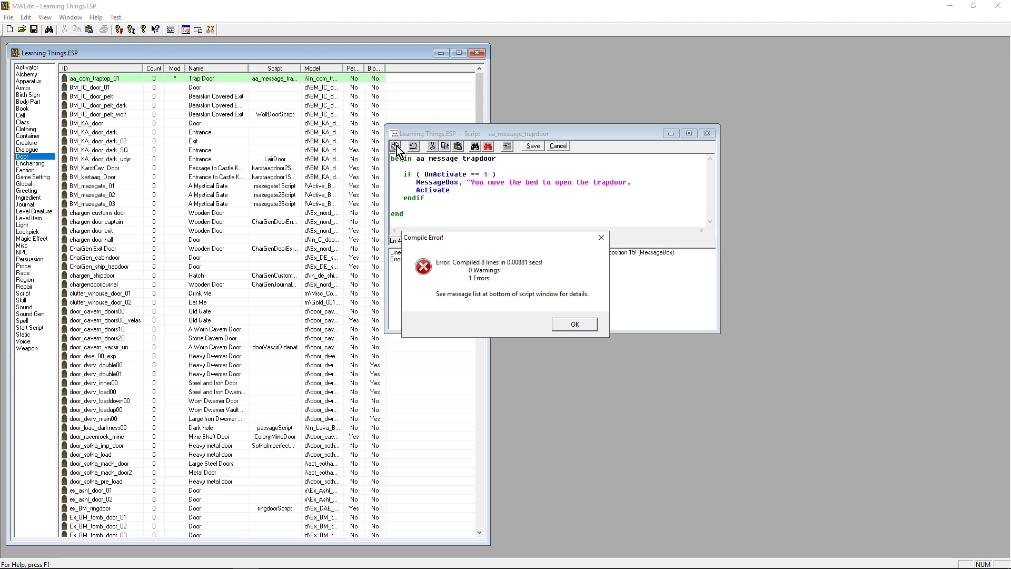
{"action": "left_click", "coordinate": [575, 325]}
{"action": "left_click", "coordinate": [474, 254]}
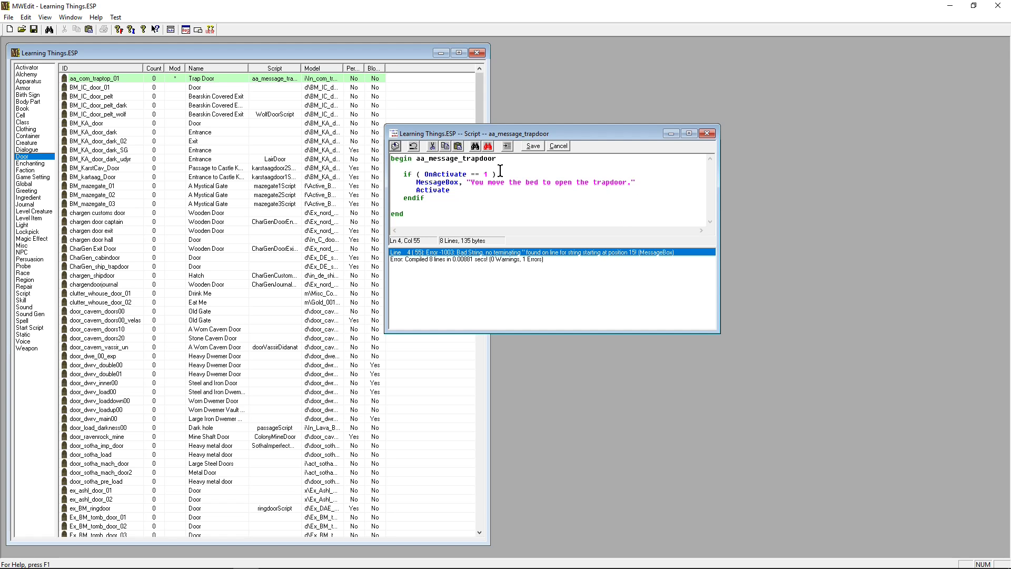
Step: Restore the MessageBox's closing quote and select the entire script text
{"action": "left_click_drag", "start_coordinate": [499, 174], "coordinate": [492, 175]}
{"action": "double_click", "coordinate": [414, 198]}
{"action": "left_click", "coordinate": [461, 199]}
{"action": "left_click_drag", "start_coordinate": [420, 214], "coordinate": [376, 158]}
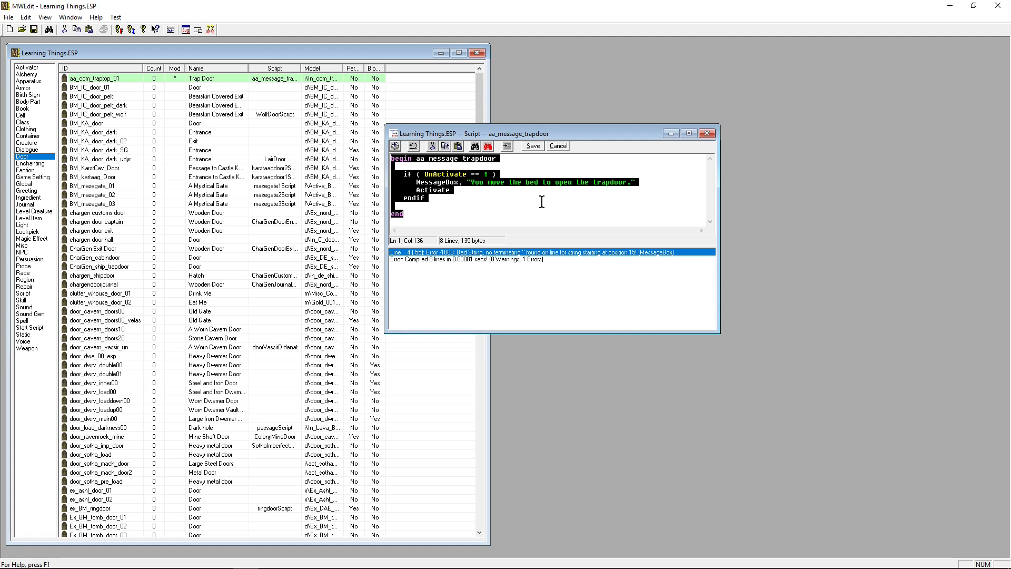
Step: Close the trapdoor script in MWEdit and relaunch TES Construction Set
{"action": "left_click", "coordinate": [708, 135]}
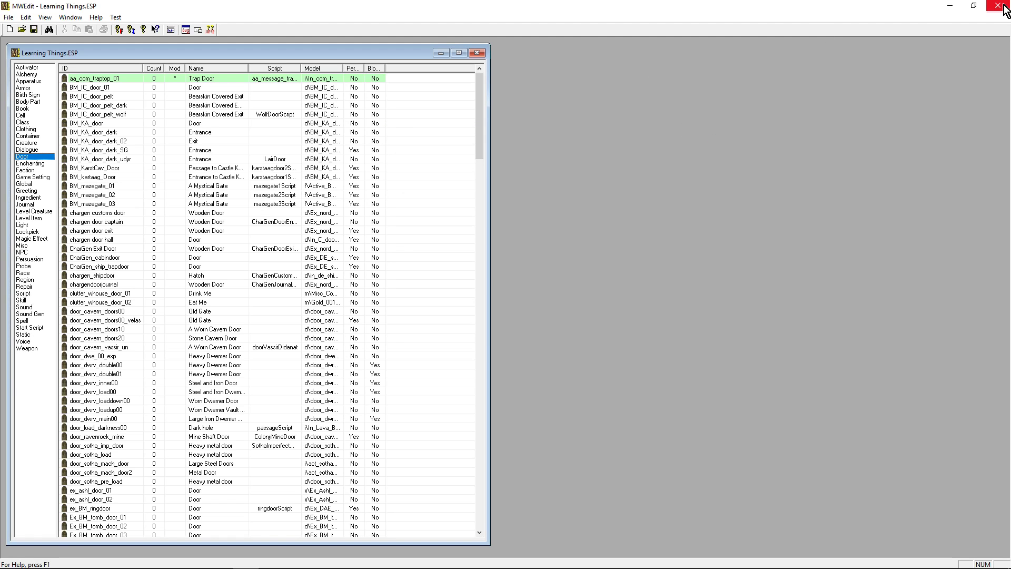
{"action": "left_click", "coordinate": [12, 557]}
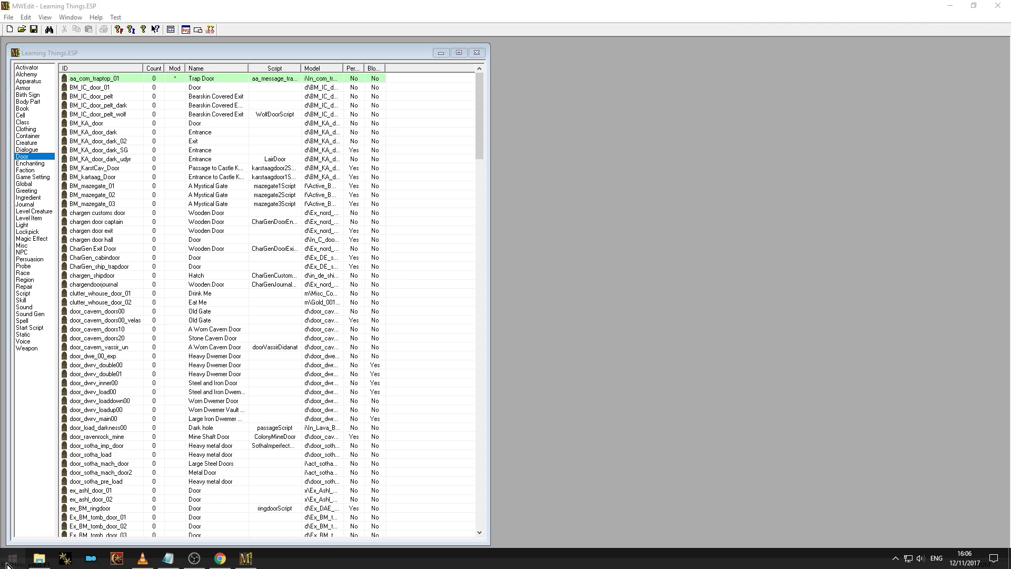
{"action": "left_click", "coordinate": [235, 420]}
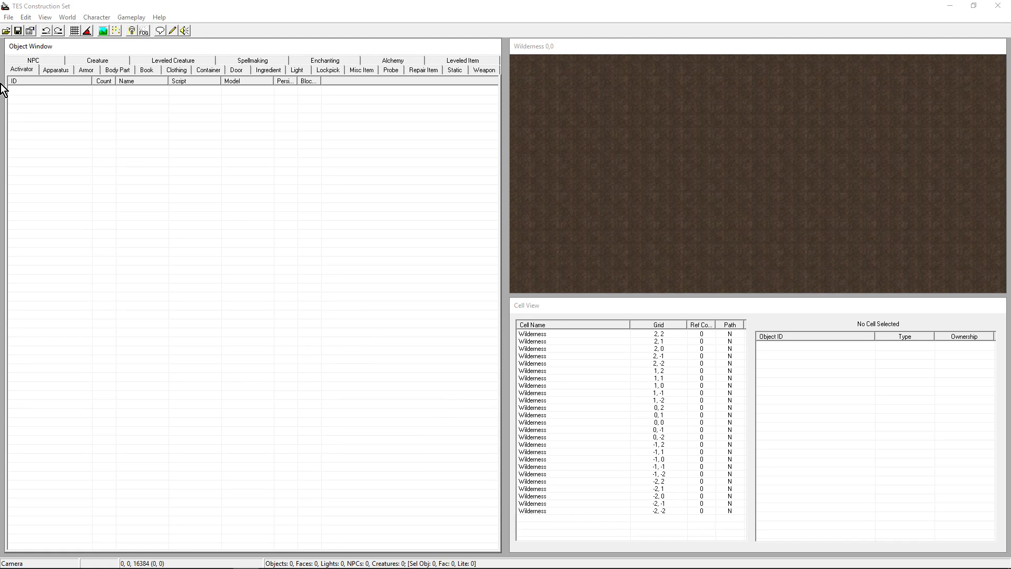
Step: Load Morrowind, Tribunal and Bloodmoon with Learning Things.ESP active, skipping the loading warnings
{"action": "left_click", "coordinate": [6, 31]}
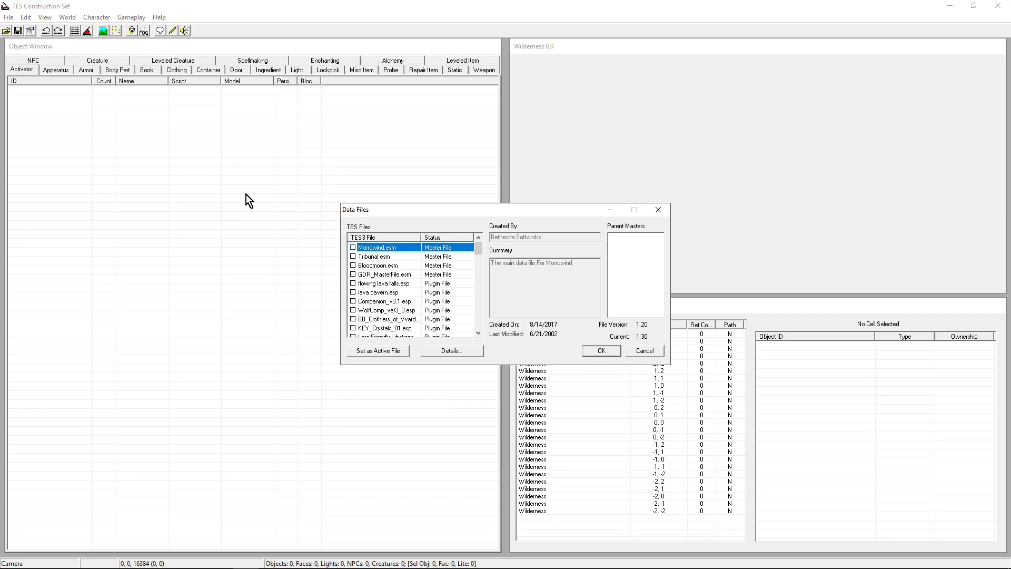
{"action": "double_click", "coordinate": [368, 249]}
{"action": "double_click", "coordinate": [365, 257]}
{"action": "left_click", "coordinate": [364, 266]}
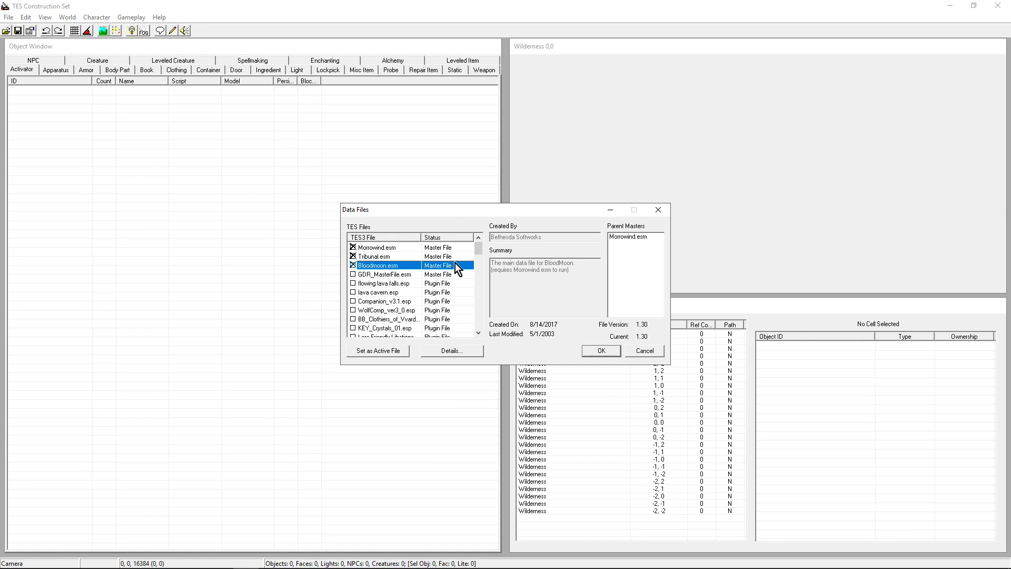
{"action": "left_click_drag", "start_coordinate": [475, 249], "coordinate": [482, 327]}
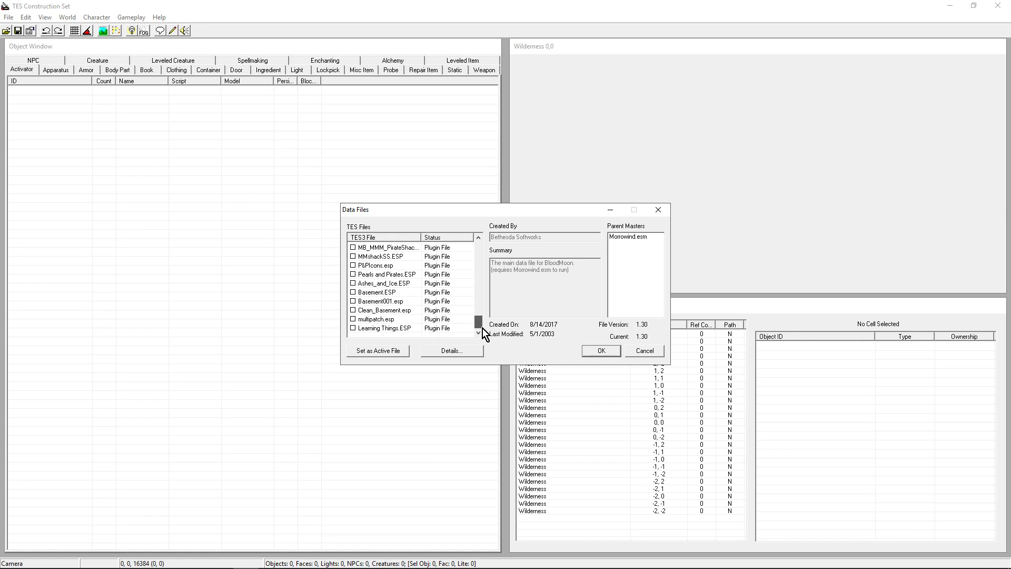
{"action": "left_click", "coordinate": [390, 328]}
{"action": "left_click", "coordinate": [382, 350]}
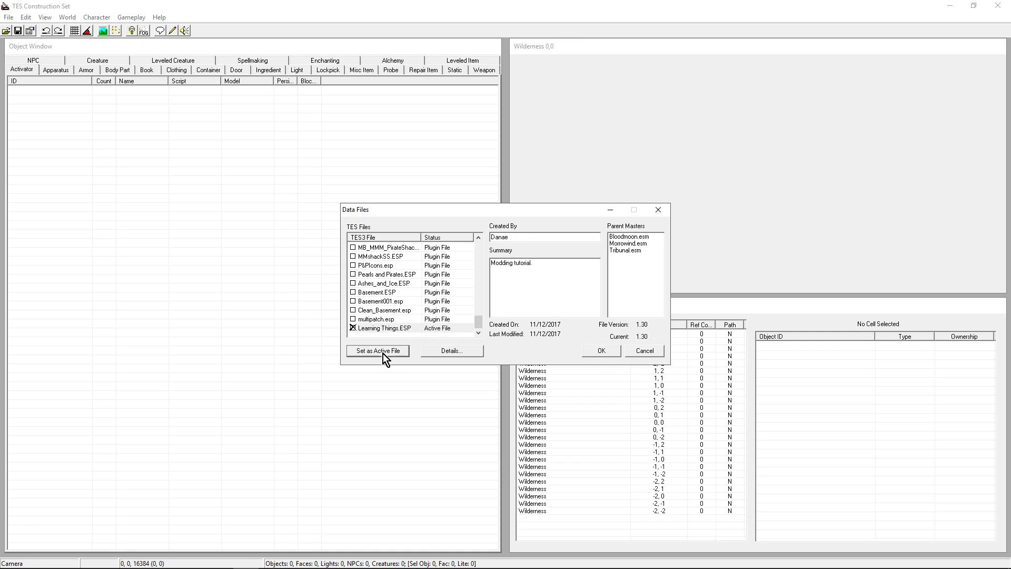
{"action": "left_click", "coordinate": [585, 352]}
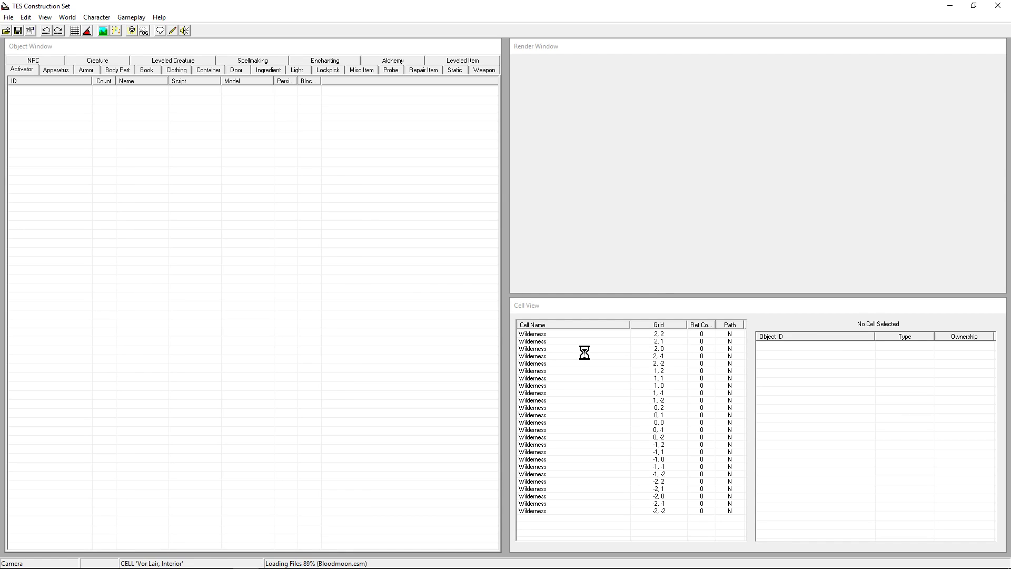
{"action": "key", "text": "Tab"}
{"action": "key", "text": "Tab"}
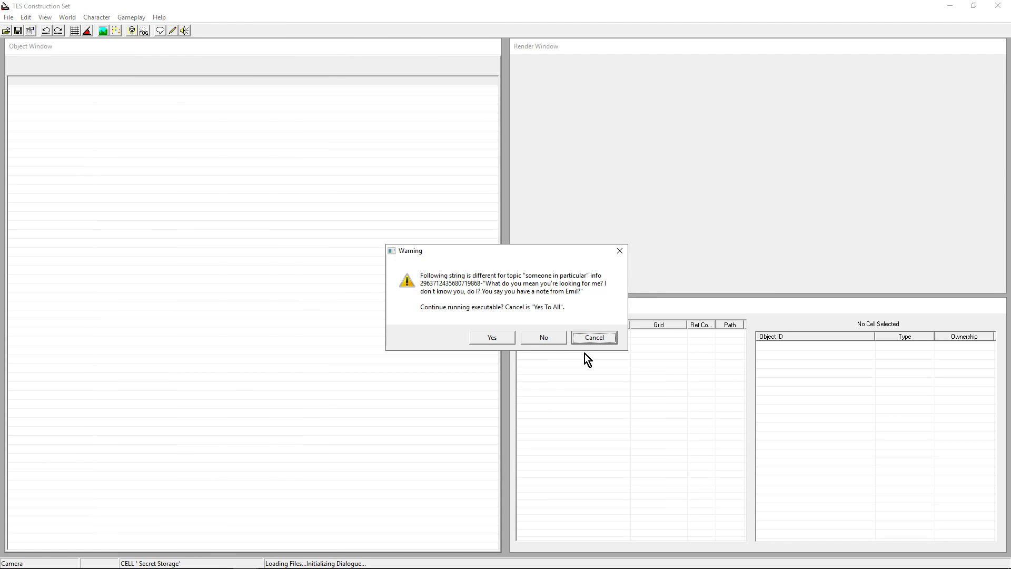
{"action": "key", "text": "Return"}
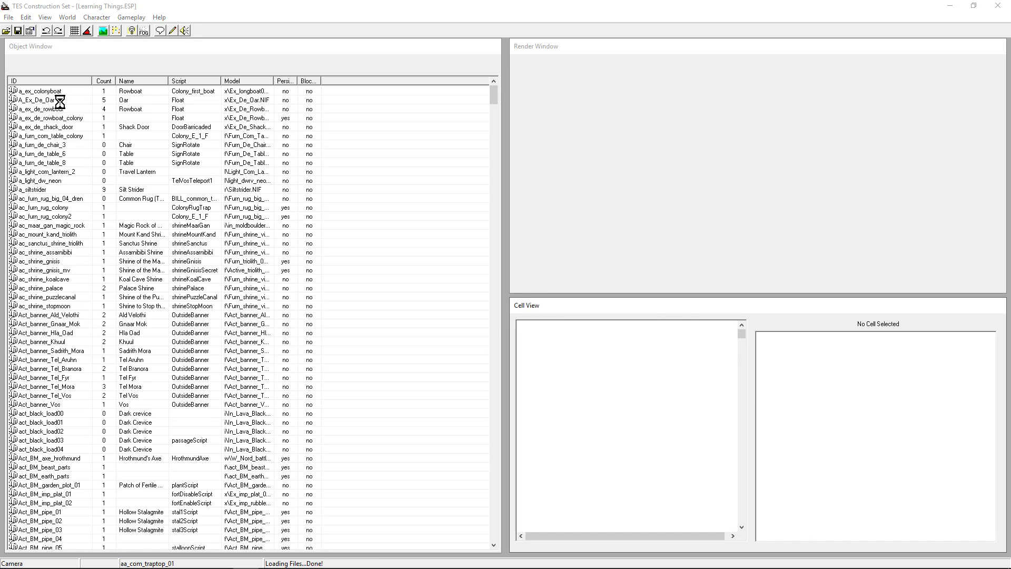
Step: Replace aa_message_trapdoor's text with the tidied version, save it, and save the plugin
{"action": "left_click", "coordinate": [173, 32]}
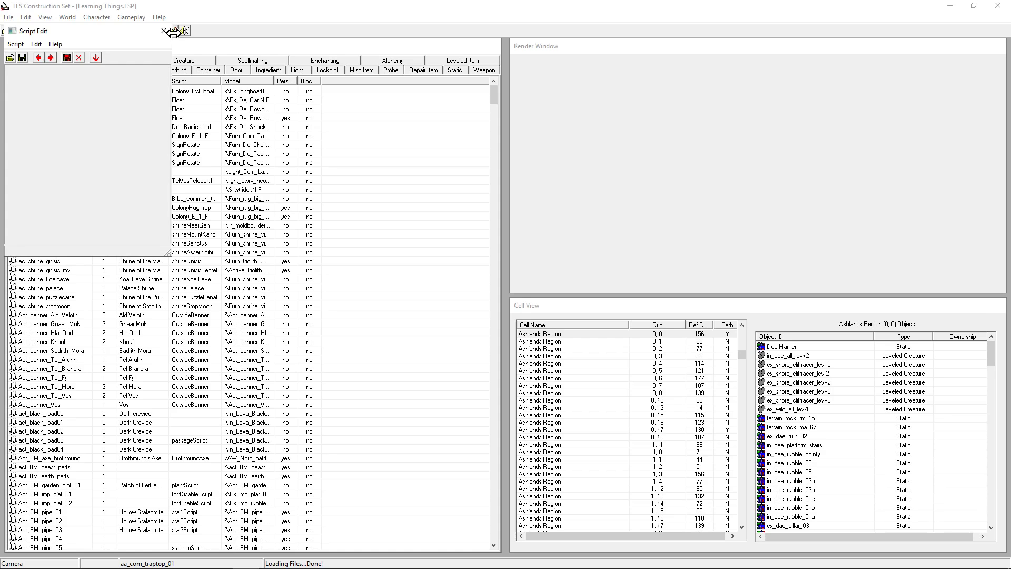
{"action": "left_click", "coordinate": [11, 57]}
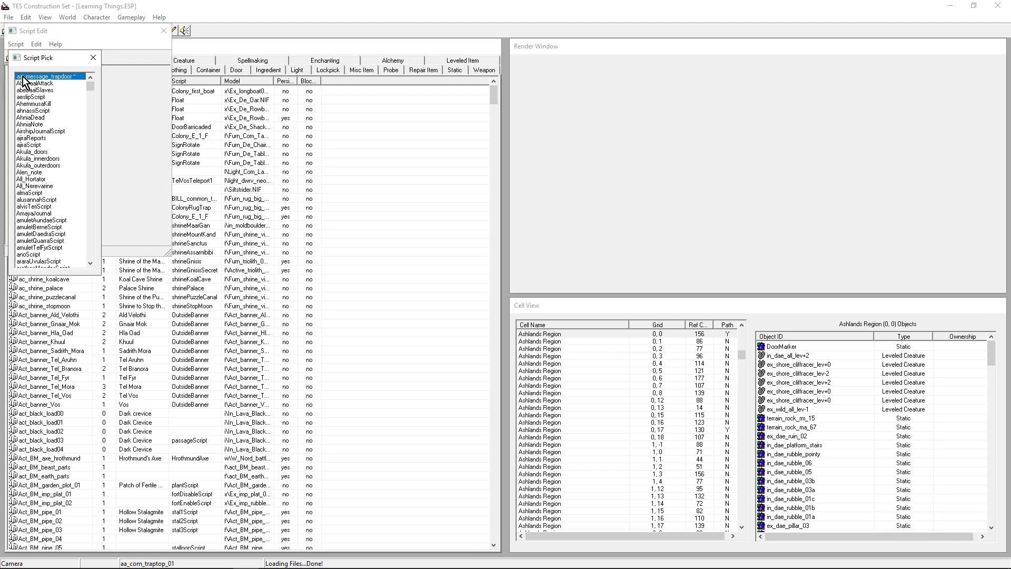
{"action": "double_click", "coordinate": [24, 77]}
{"action": "left_click_drag", "start_coordinate": [63, 143], "coordinate": [3, 32]}
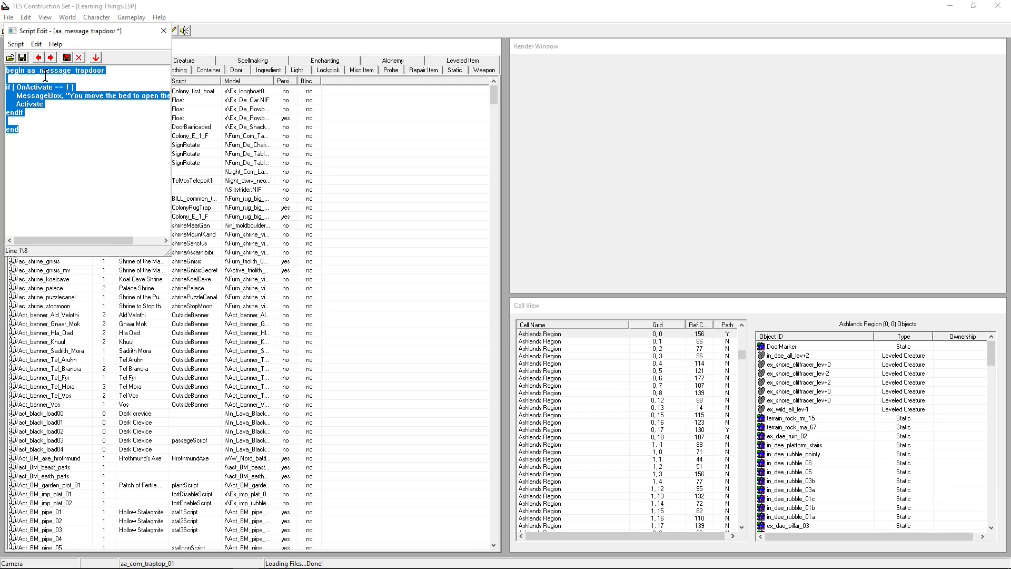
{"action": "key", "text": "ctrl+v"}
{"action": "left_click", "coordinate": [22, 58]}
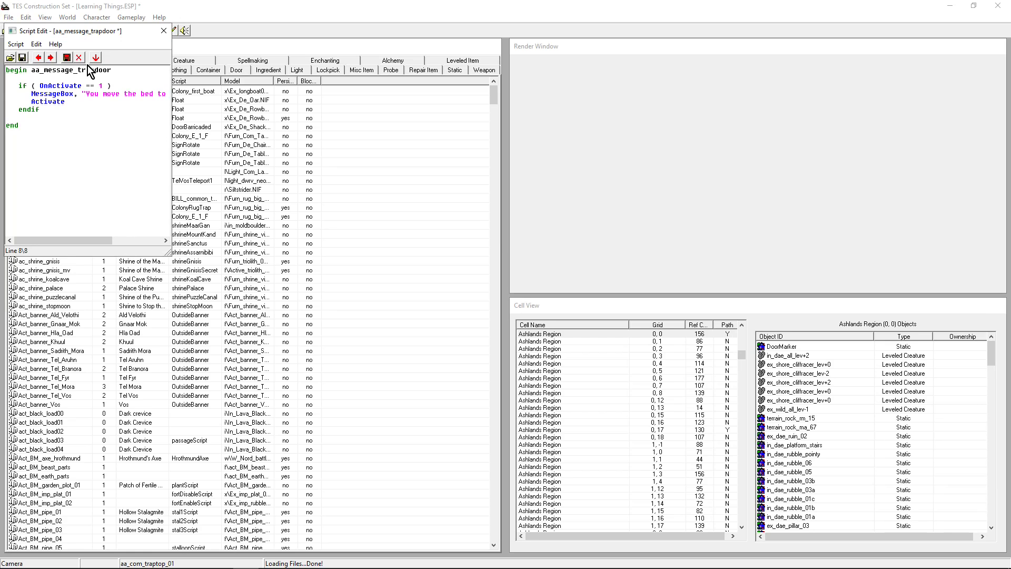
{"action": "key", "text": "Escape"}
{"action": "left_click", "coordinate": [19, 29]}
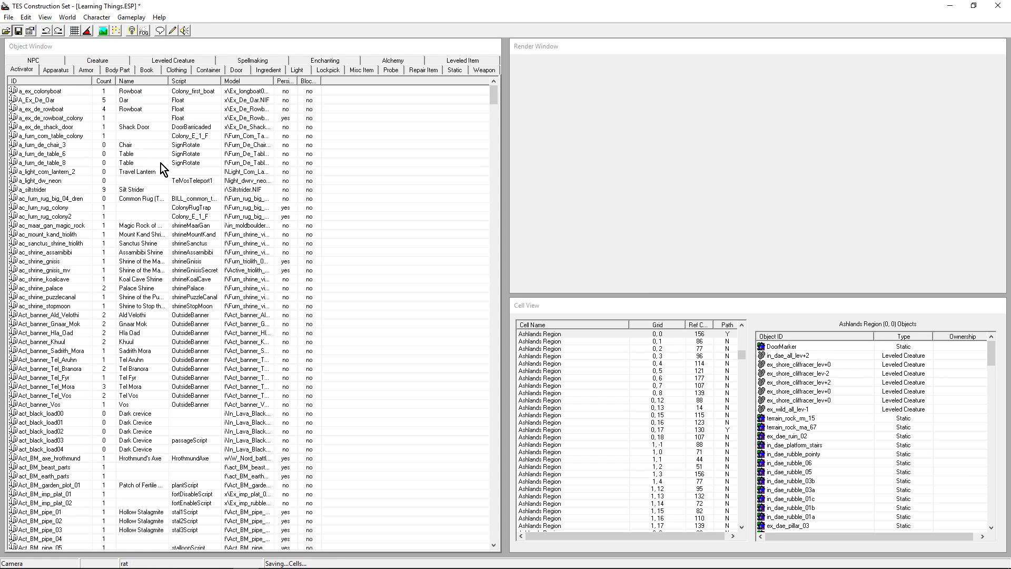
Step: Review the 'Give key or unlock door' checklist item, then go back to TES Construction Set
{"action": "mouse_move", "coordinate": [217, 562]}
{"action": "left_click", "coordinate": [171, 559]}
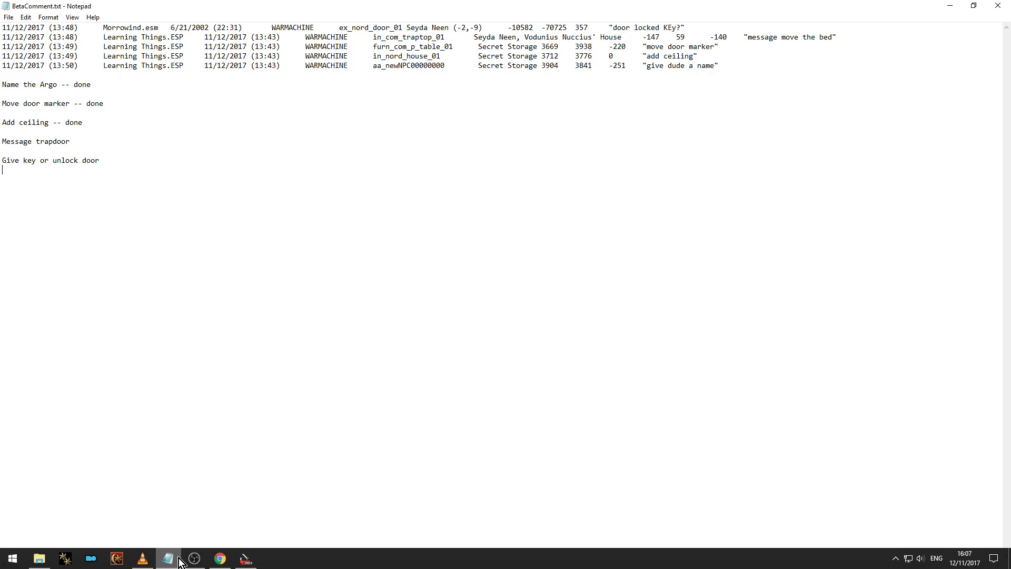
{"action": "left_click_drag", "start_coordinate": [106, 162], "coordinate": [4, 152]}
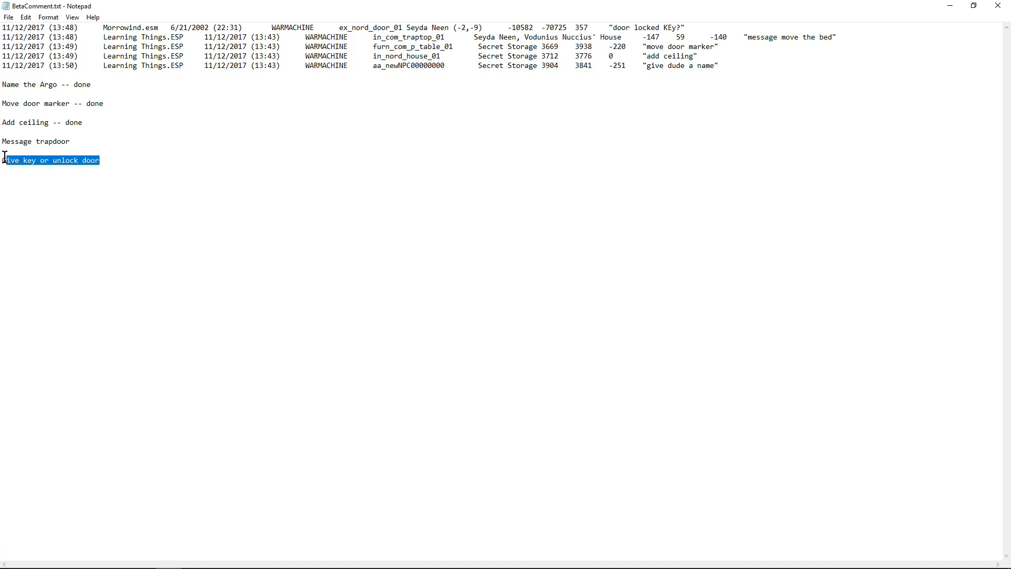
{"action": "left_click", "coordinate": [124, 202]}
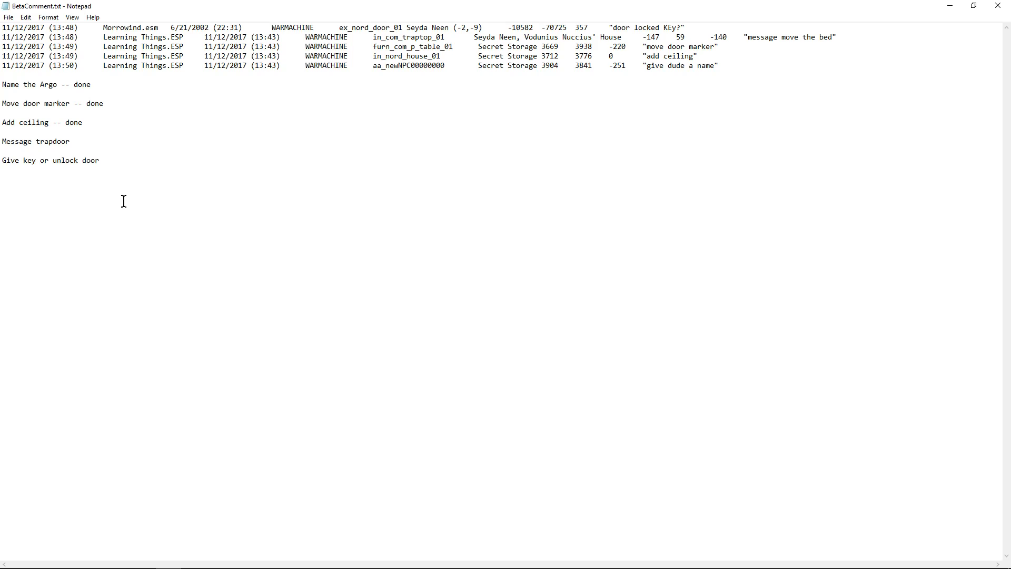
{"action": "mouse_move", "coordinate": [142, 566]}
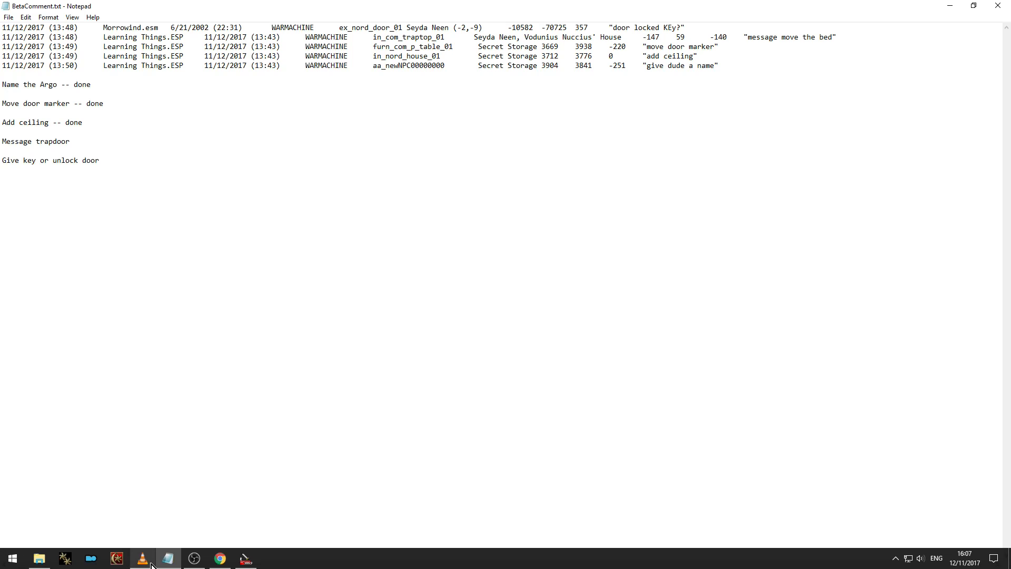
{"action": "left_click", "coordinate": [252, 562]}
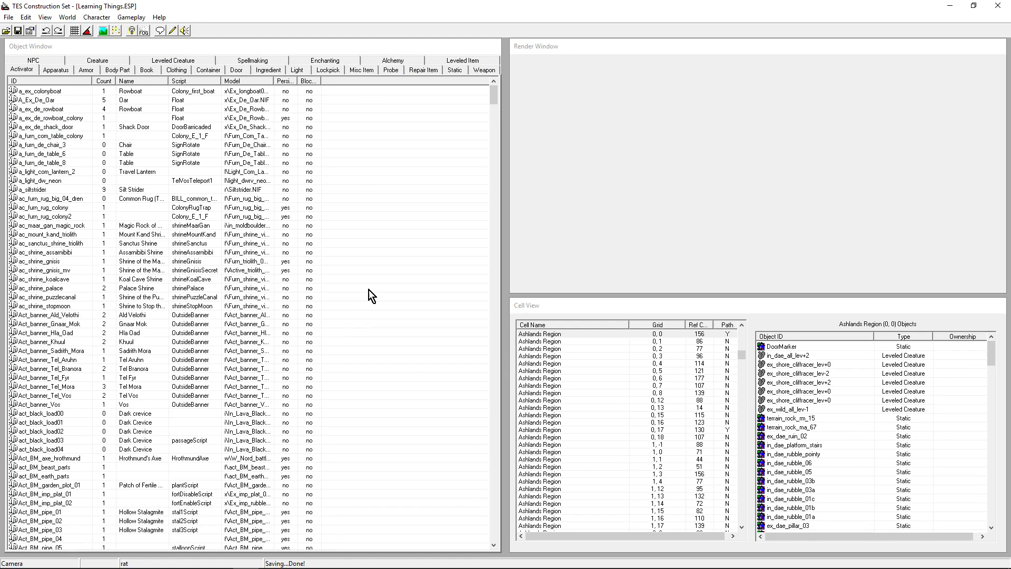
Step: Open the Dialogue window on the first response of the Vodunius Nuccius topic
{"action": "left_click", "coordinate": [159, 31]}
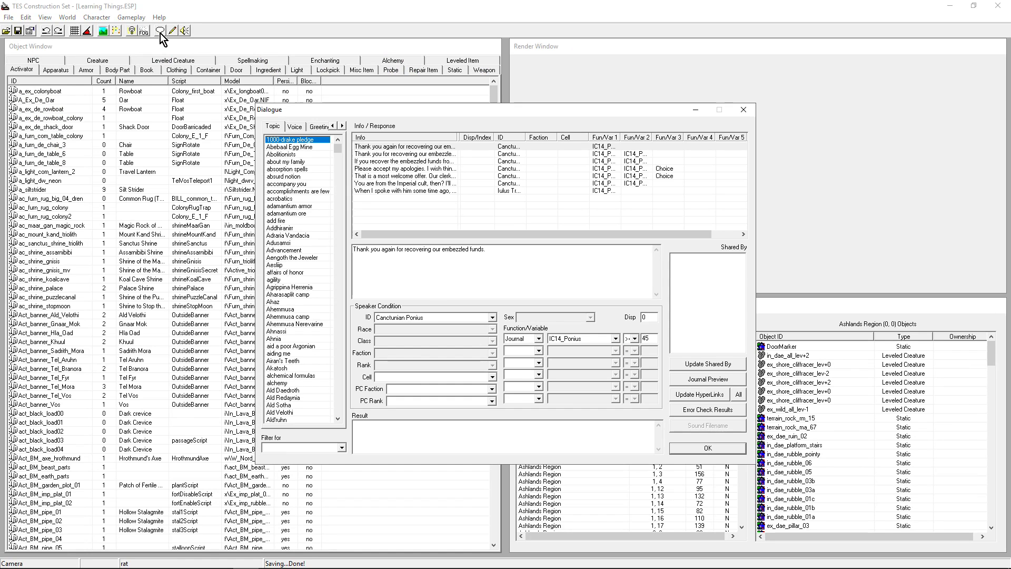
{"action": "left_click", "coordinate": [299, 368]}
{"action": "key", "text": "n"}
{"action": "key", "text": "u"}
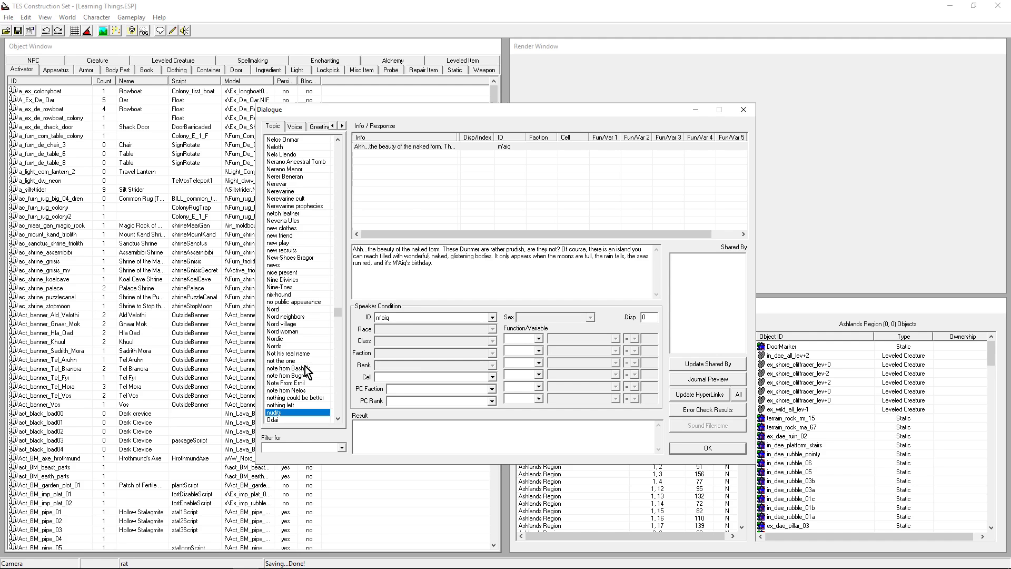
{"action": "key", "text": "v"}
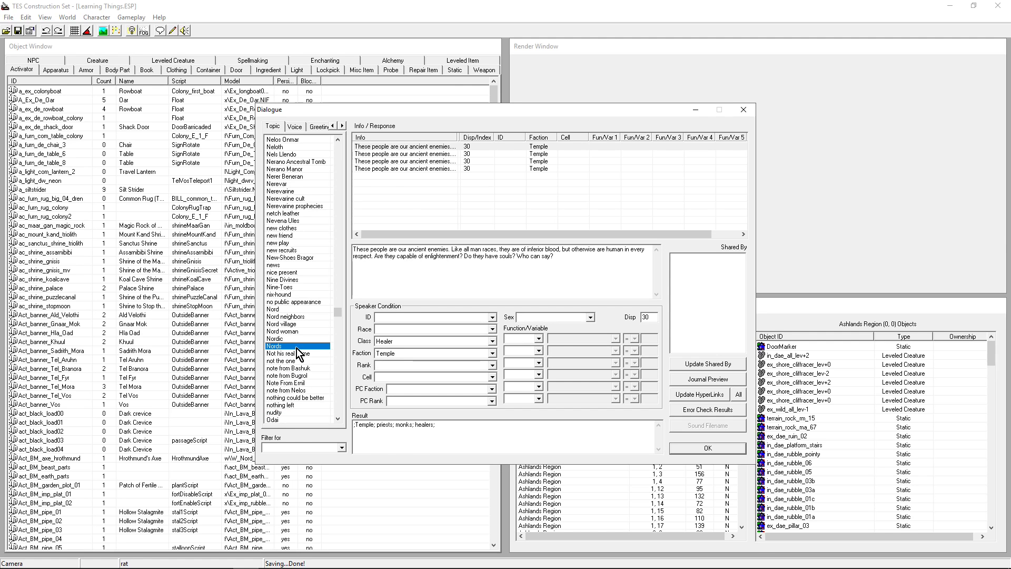
{"action": "key", "text": "o"}
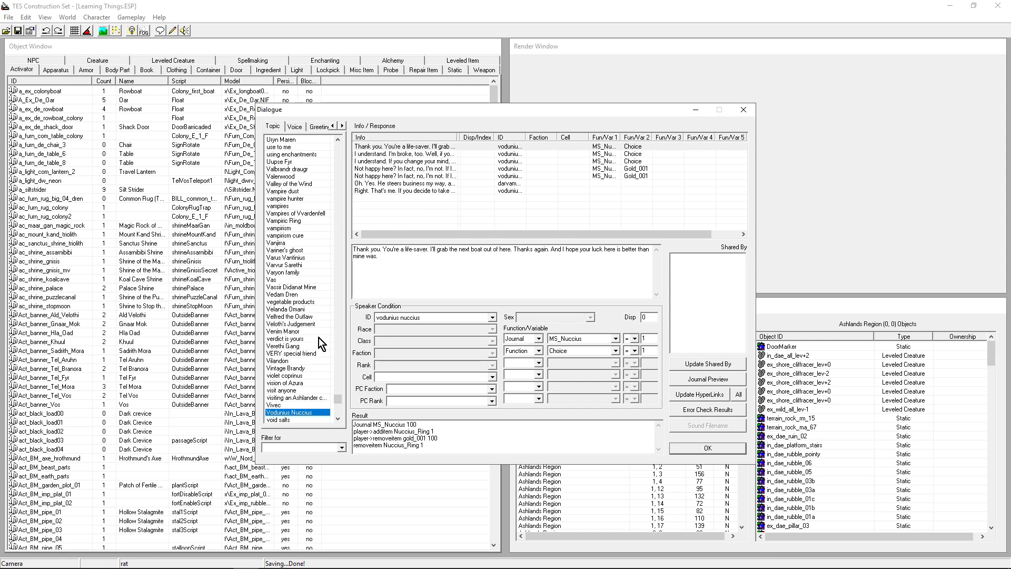
{"action": "left_click", "coordinate": [378, 148]}
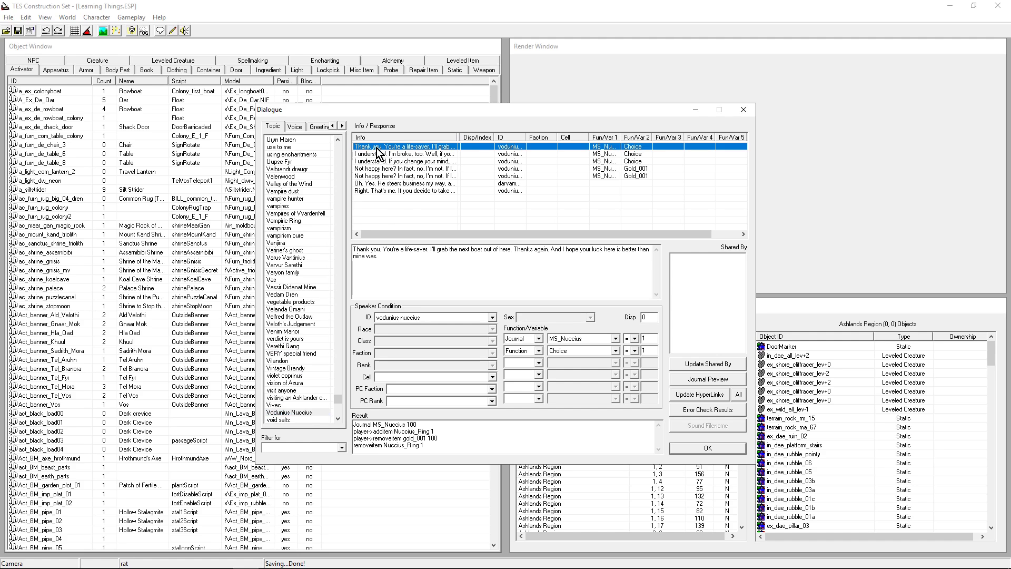
Step: Review each Result line, from Journal MS_Nuccius 100 through removeitem Nuccius_Ring 1
{"action": "left_click_drag", "start_coordinate": [402, 116], "coordinate": [381, 57]}
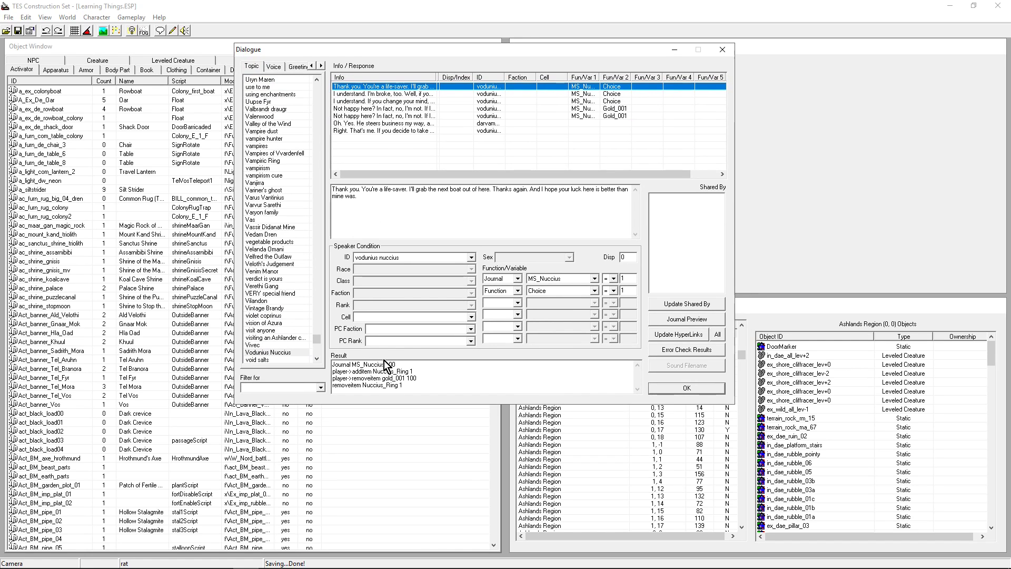
{"action": "left_click_drag", "start_coordinate": [398, 365], "coordinate": [318, 357]}
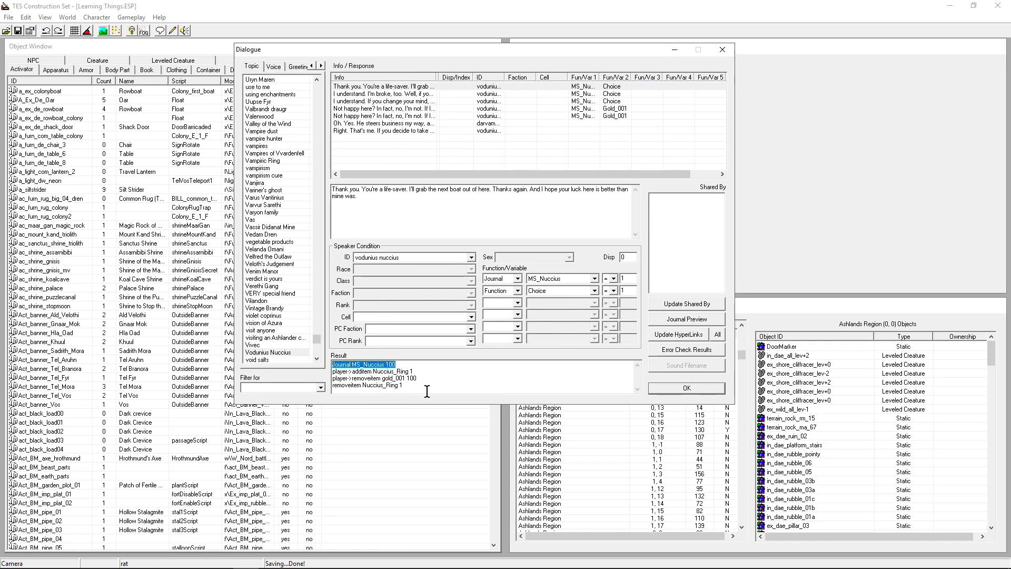
{"action": "left_click_drag", "start_coordinate": [419, 371], "coordinate": [322, 371]}
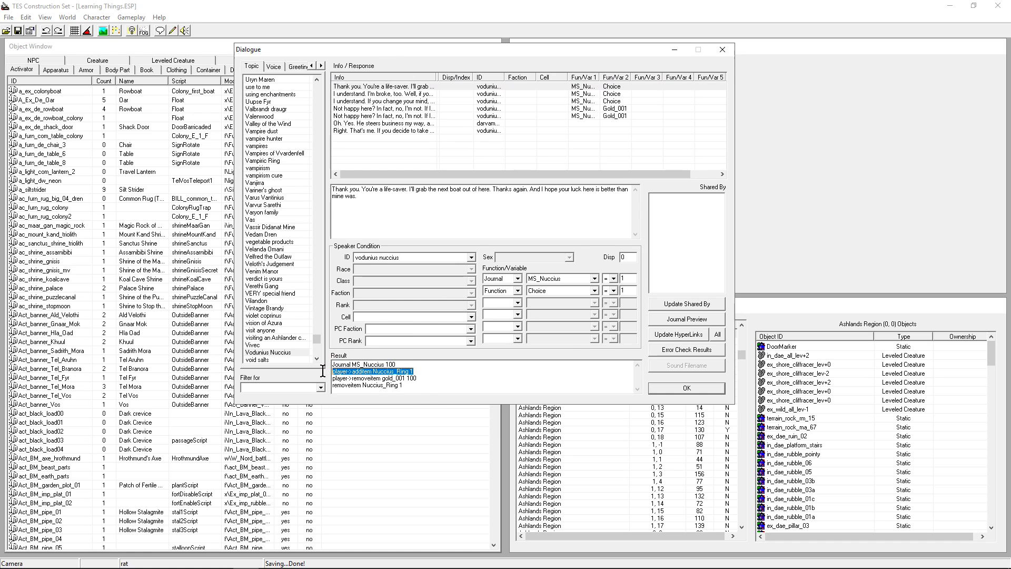
{"action": "left_click_drag", "start_coordinate": [419, 378], "coordinate": [332, 378]}
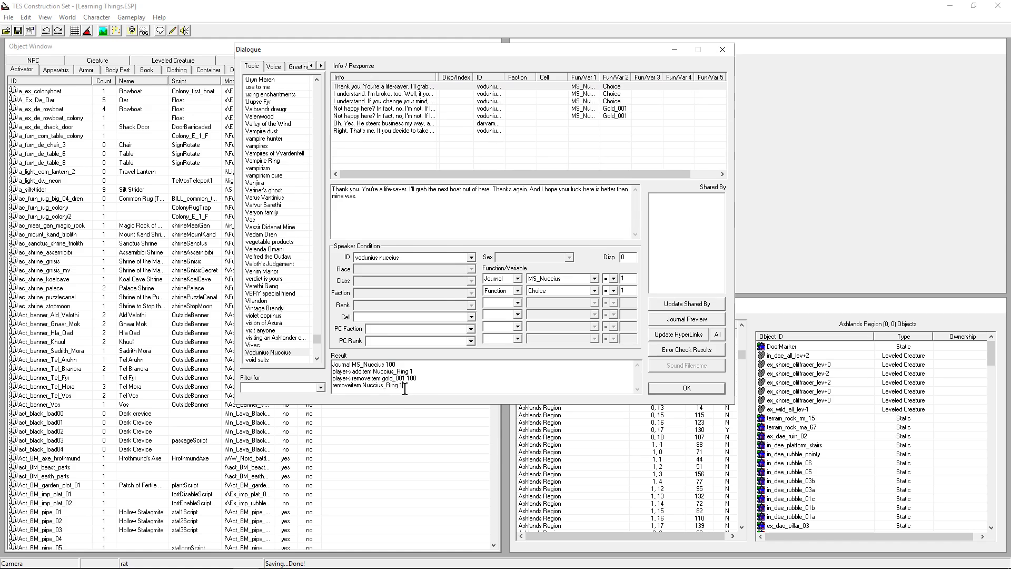
{"action": "left_click_drag", "start_coordinate": [405, 388], "coordinate": [319, 393]}
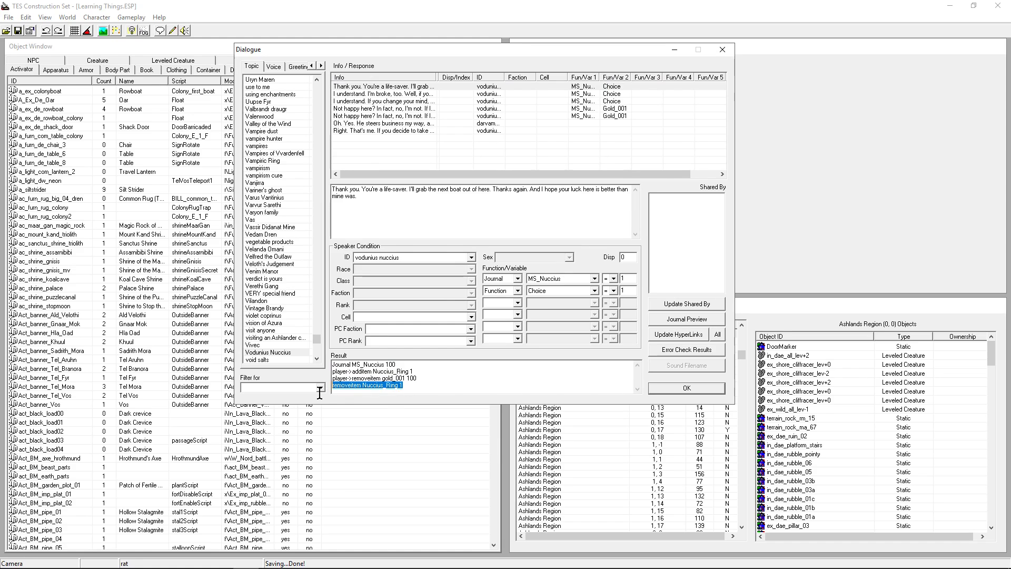
{"action": "left_click", "coordinate": [459, 382]}
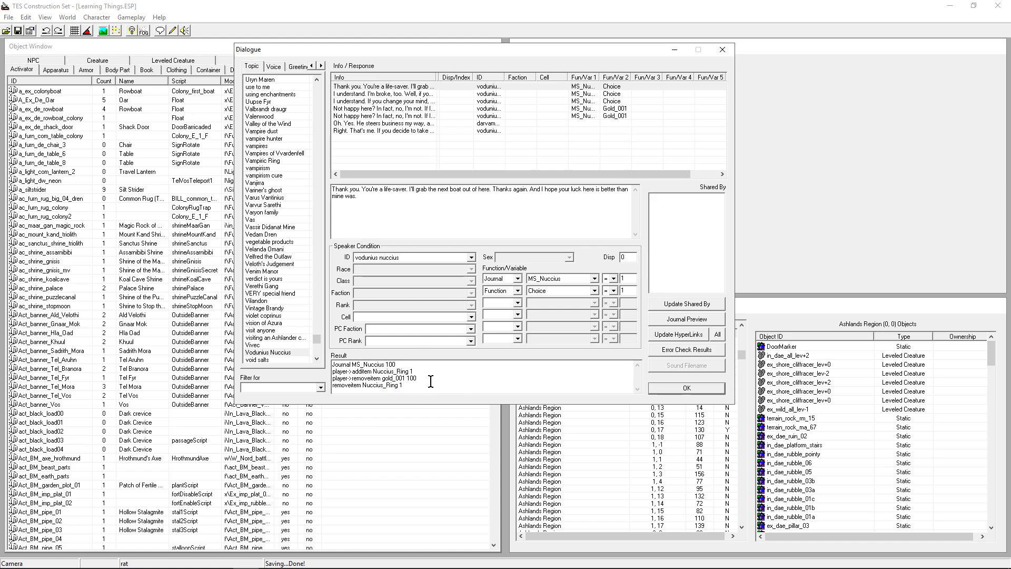
Step: Add and then delete a trial additem key line, then highlight the Journal MS_Nuccius 100 line
{"action": "left_click_drag", "start_coordinate": [422, 371], "coordinate": [301, 373]}
{"action": "key", "text": "ctrl+c"}
{"action": "left_click", "coordinate": [416, 372]}
{"action": "key", "text": "Return"}
{"action": "key", "text": "ctrl+v"}
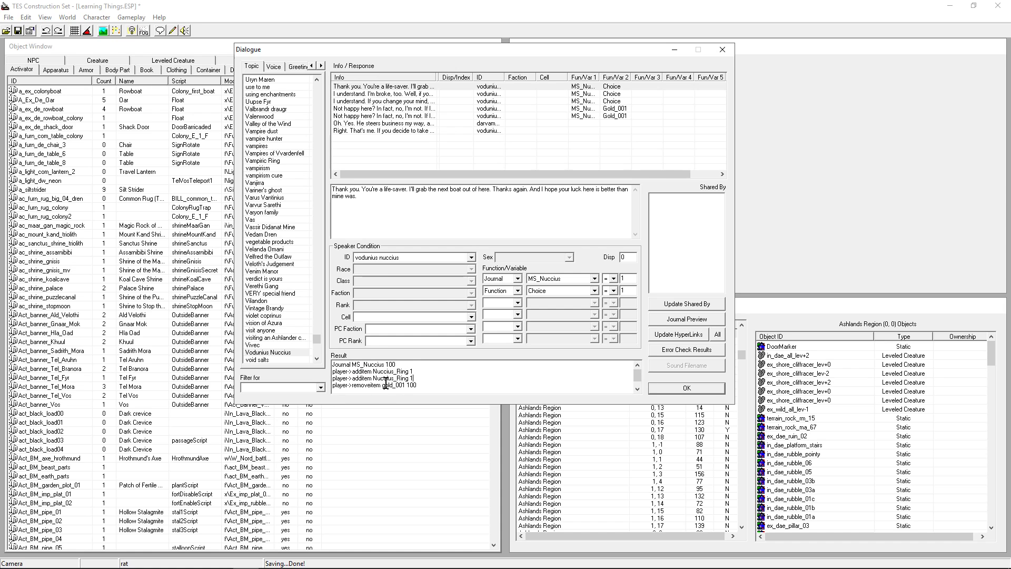
{"action": "left_click_drag", "start_coordinate": [392, 378], "coordinate": [372, 378]}
{"action": "left_click", "coordinate": [394, 378]}
{"action": "type", "text": "key"}
{"action": "left_click_drag", "start_coordinate": [391, 378], "coordinate": [283, 379]}
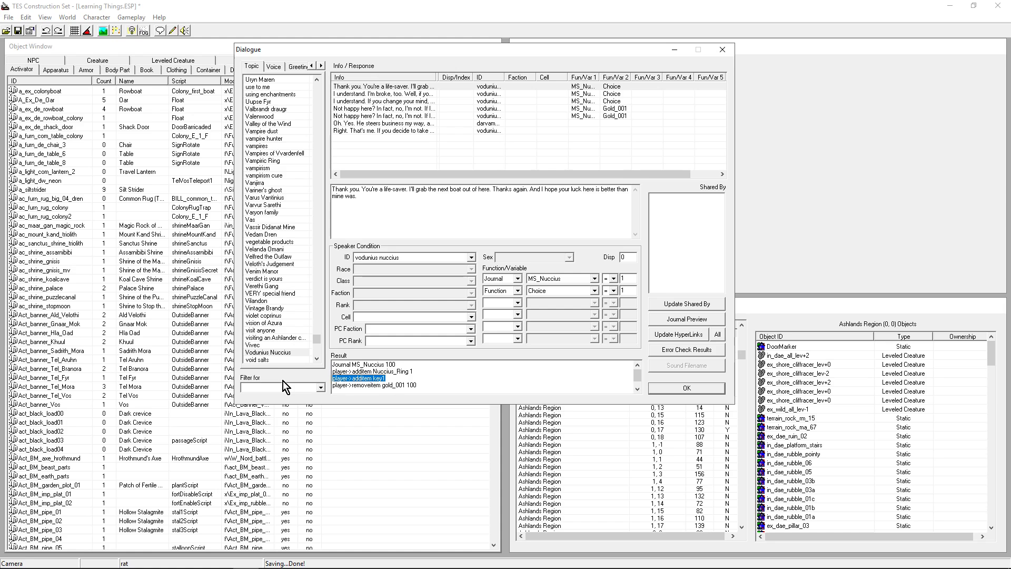
{"action": "key", "text": "BackSpace"}
{"action": "key", "text": "BackSpace"}
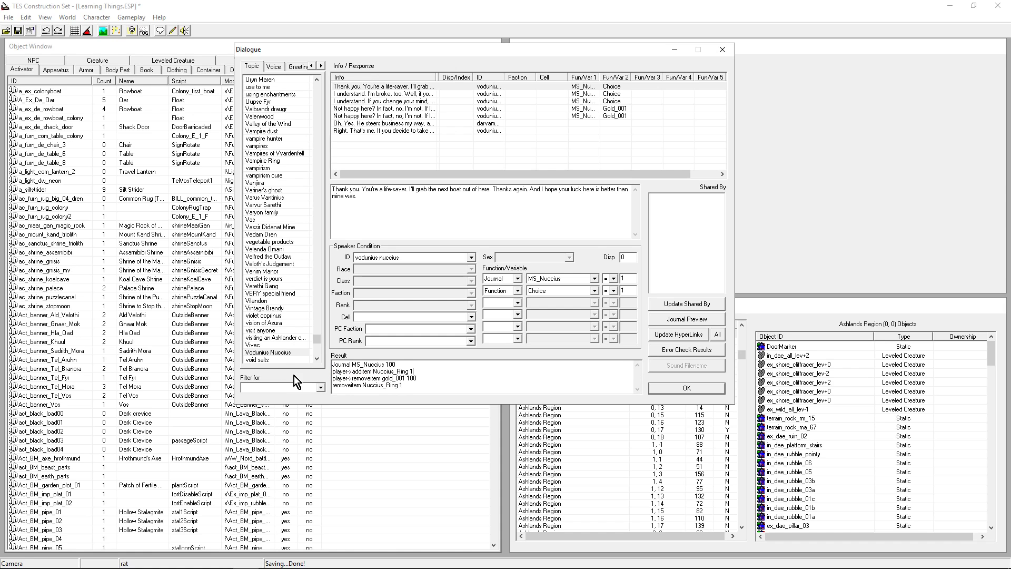
{"action": "left_click_drag", "start_coordinate": [409, 363], "coordinate": [330, 352]}
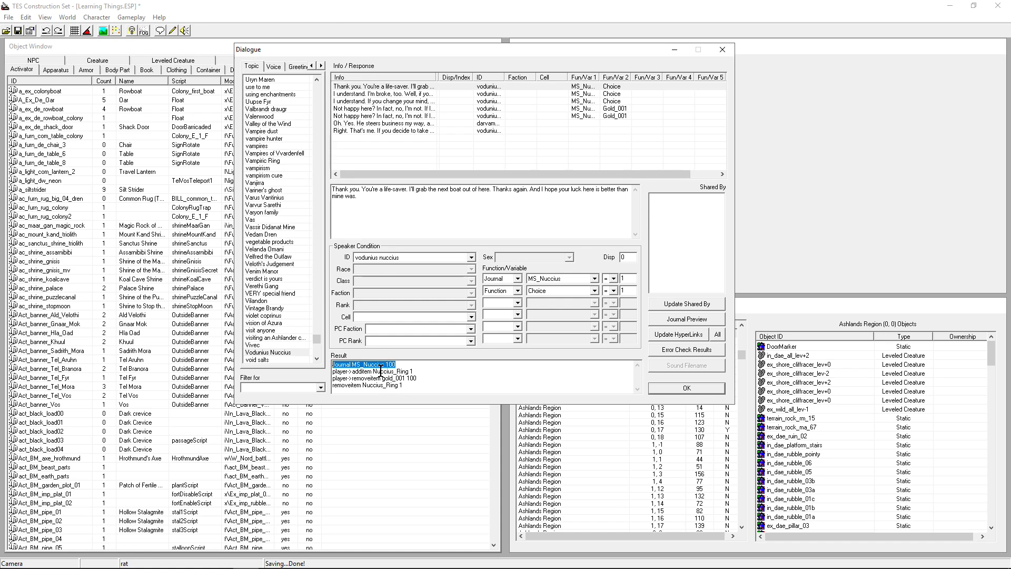
Step: Show the MS_Nuccius journal's index 100 'I bought a cursed ring' entry in the Journal tab
{"action": "left_click", "coordinate": [321, 65]}
{"action": "left_click", "coordinate": [321, 65]}
{"action": "left_click", "coordinate": [321, 65]}
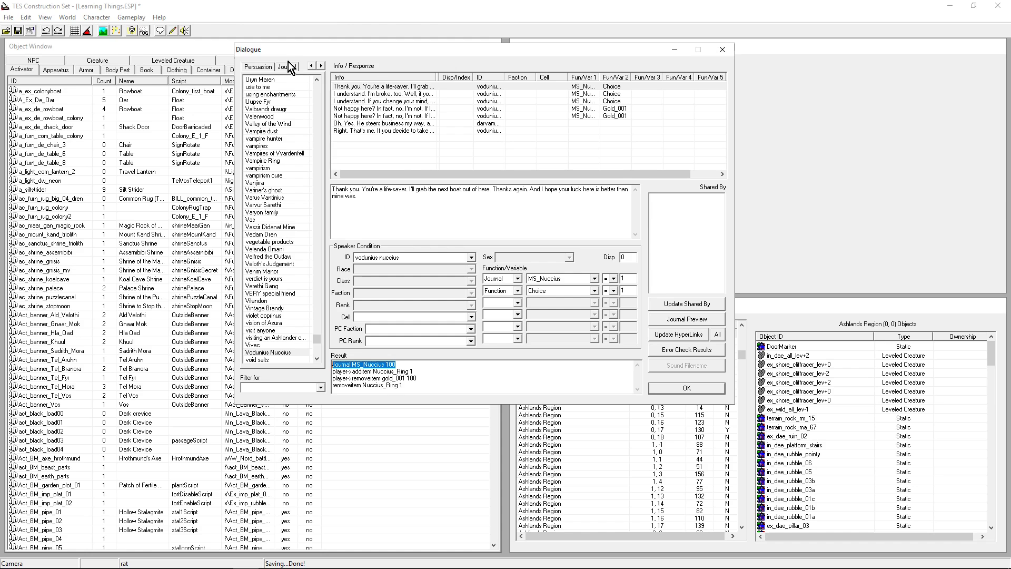
{"action": "left_click", "coordinate": [288, 66]}
{"action": "left_click", "coordinate": [279, 185]}
{"action": "type", "text": "ms"}
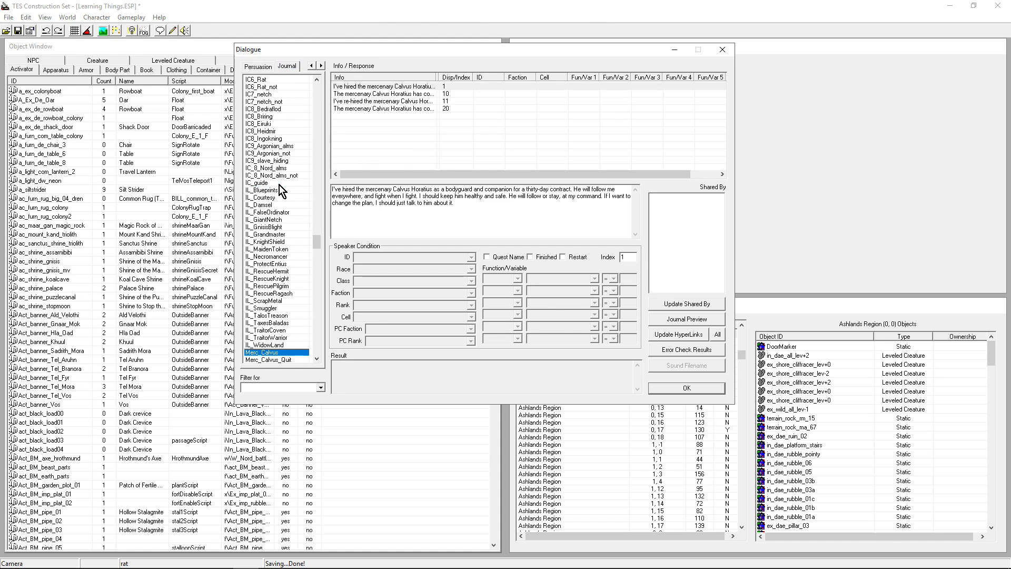
{"action": "scroll", "coordinate": [279, 188], "scroll_direction": "down", "scroll_amount": 9}
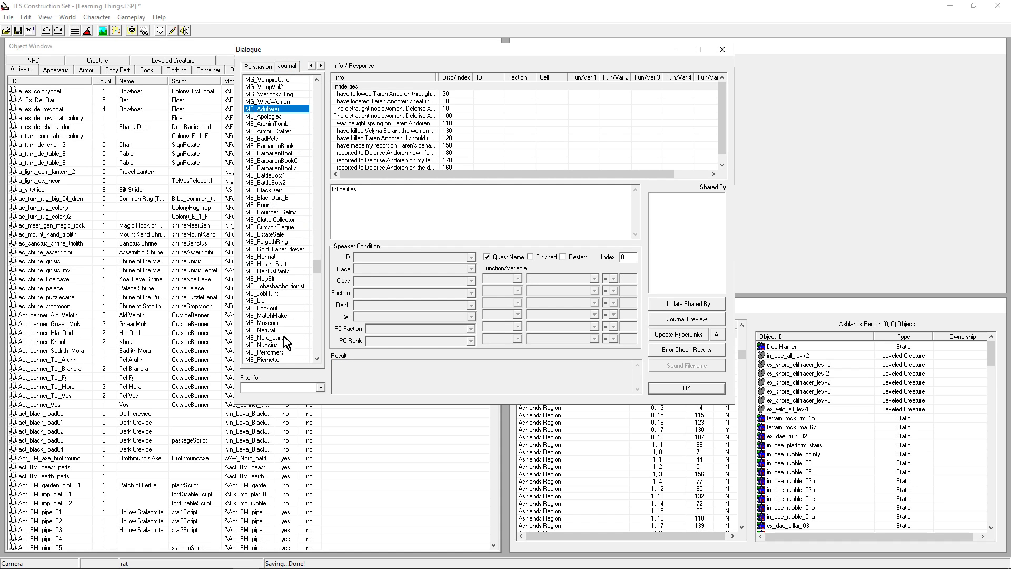
{"action": "left_click", "coordinate": [277, 345]}
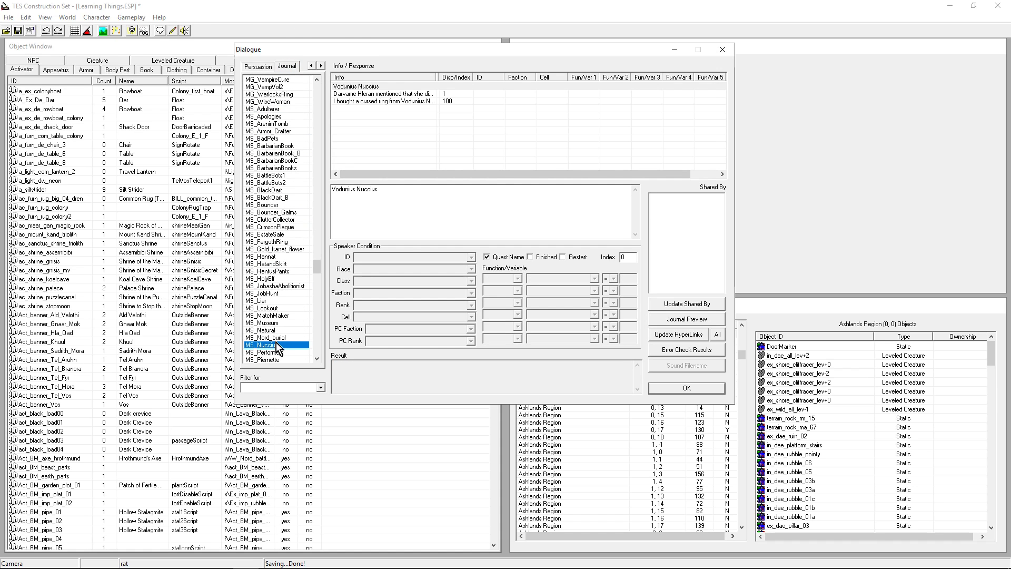
{"action": "left_click", "coordinate": [361, 100]}
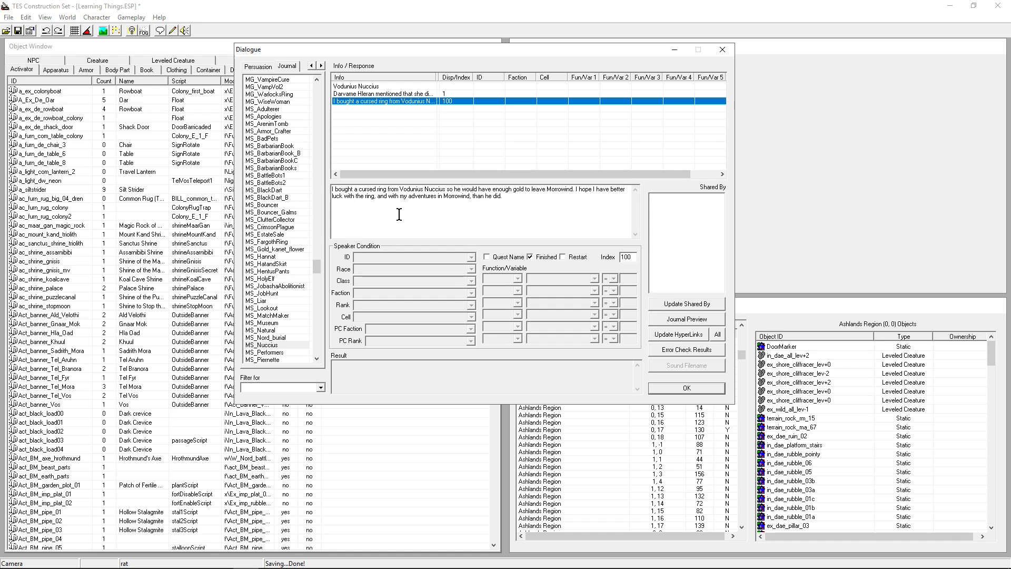
{"action": "left_click", "coordinate": [517, 196]}
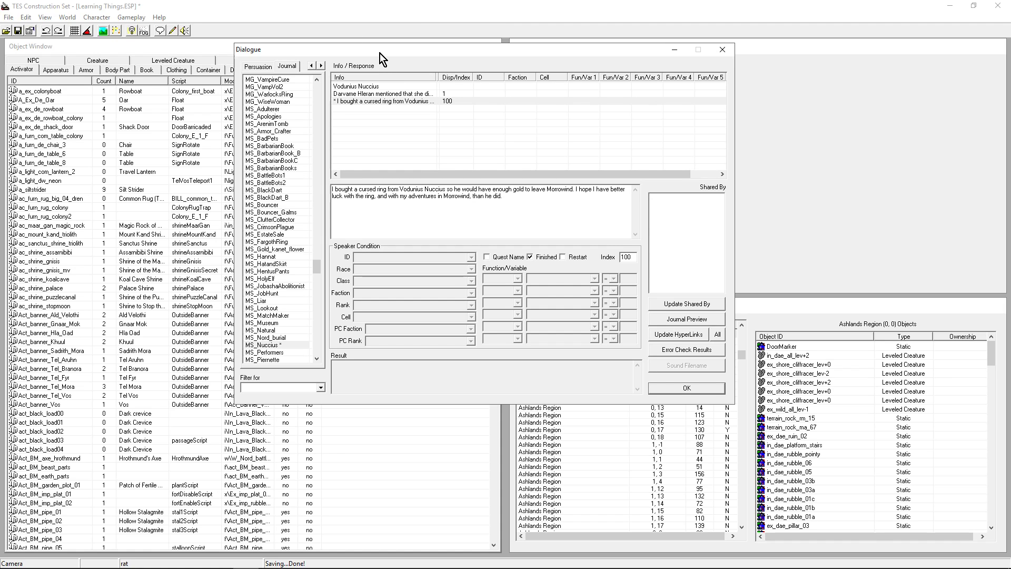
{"action": "left_click_drag", "start_coordinate": [380, 53], "coordinate": [484, 23]}
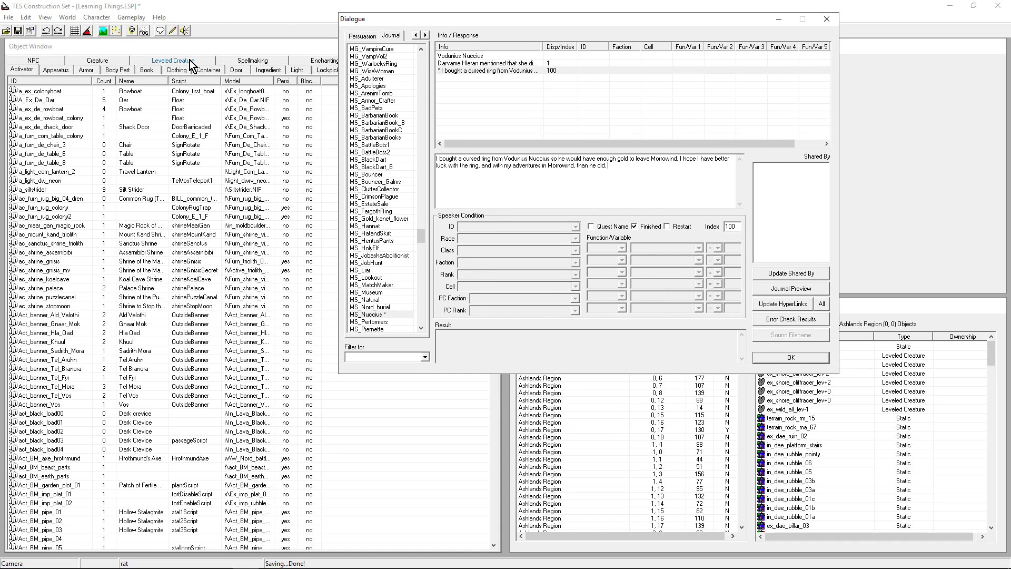
Step: Open the vodunius nuccius NPC record's script in an enlarged Script Edit window
{"action": "left_click", "coordinate": [23, 62]}
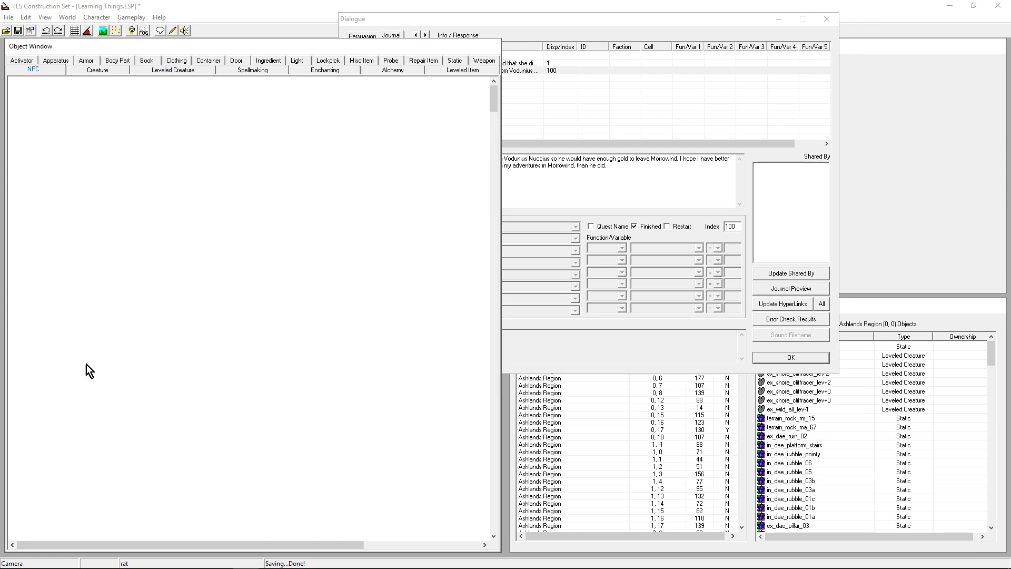
{"action": "left_click", "coordinate": [43, 352]}
{"action": "type", "text": "vodunius"}
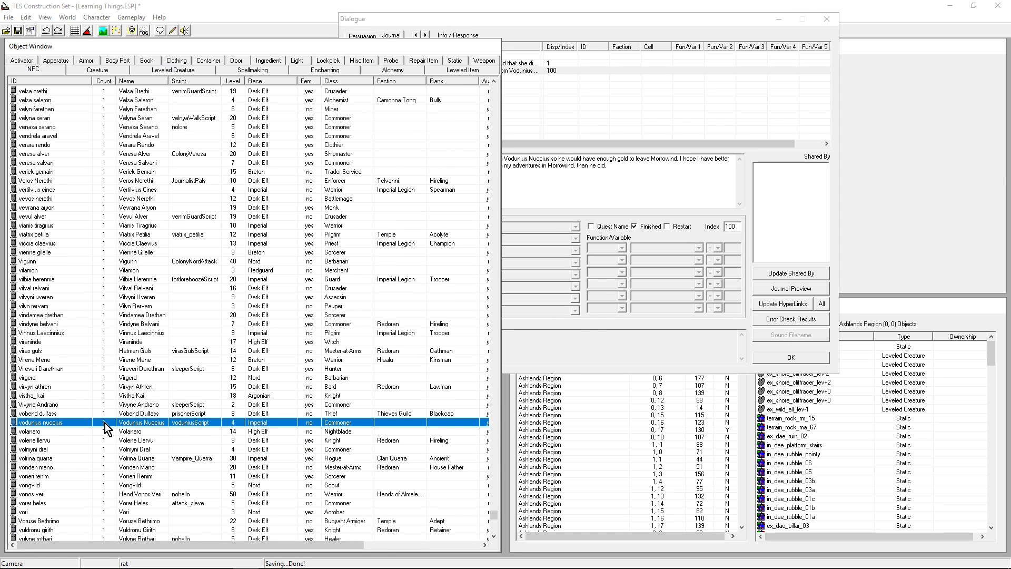
{"action": "double_click", "coordinate": [105, 423]}
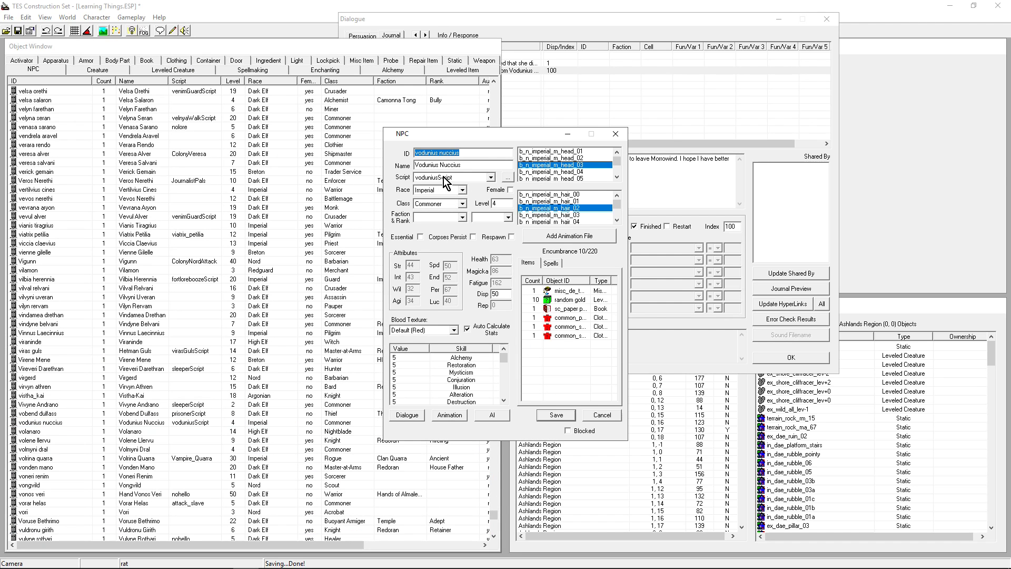
{"action": "left_click", "coordinate": [507, 178]}
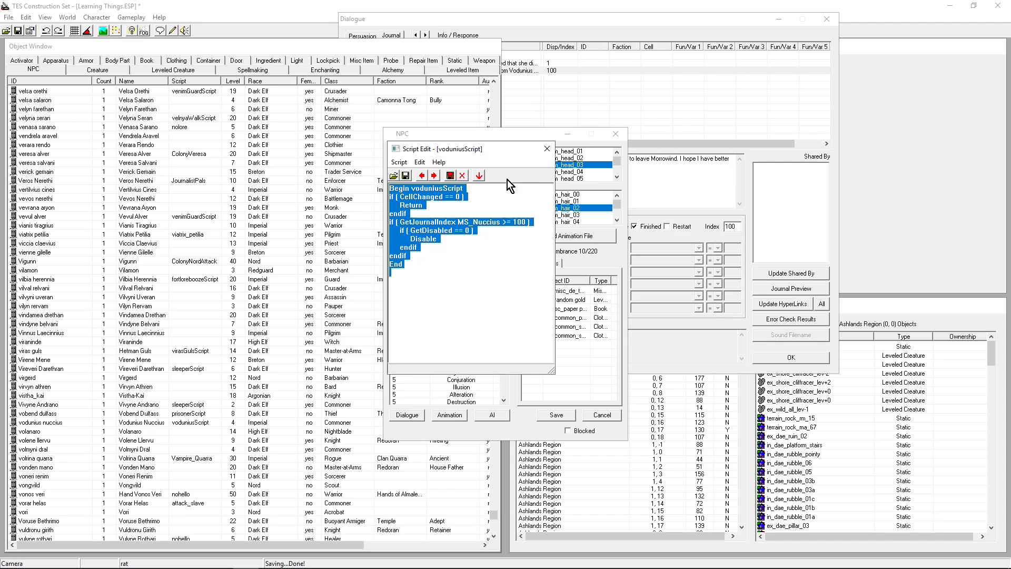
{"action": "left_click", "coordinate": [458, 289]}
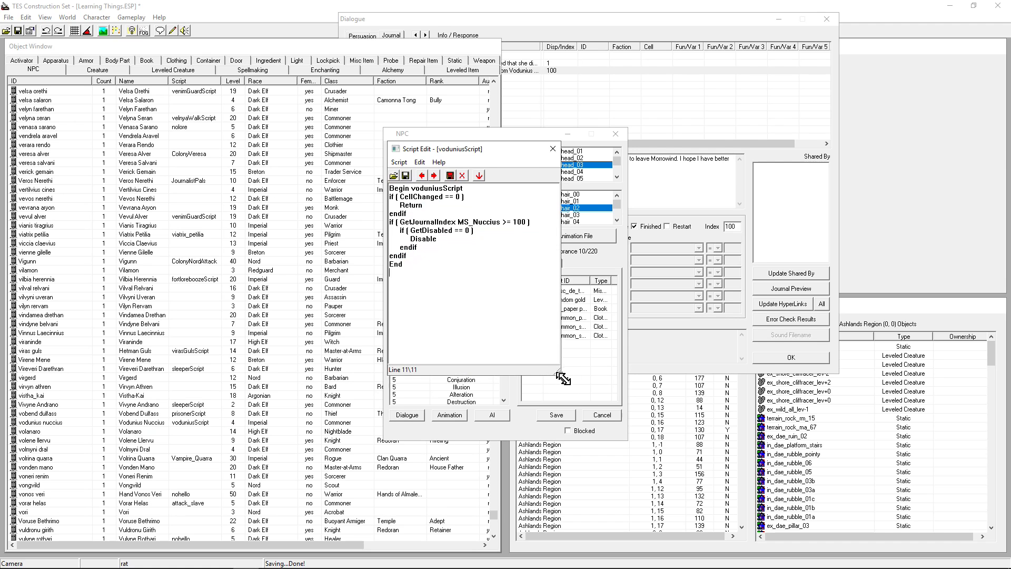
{"action": "left_click_drag", "start_coordinate": [556, 374], "coordinate": [777, 484]}
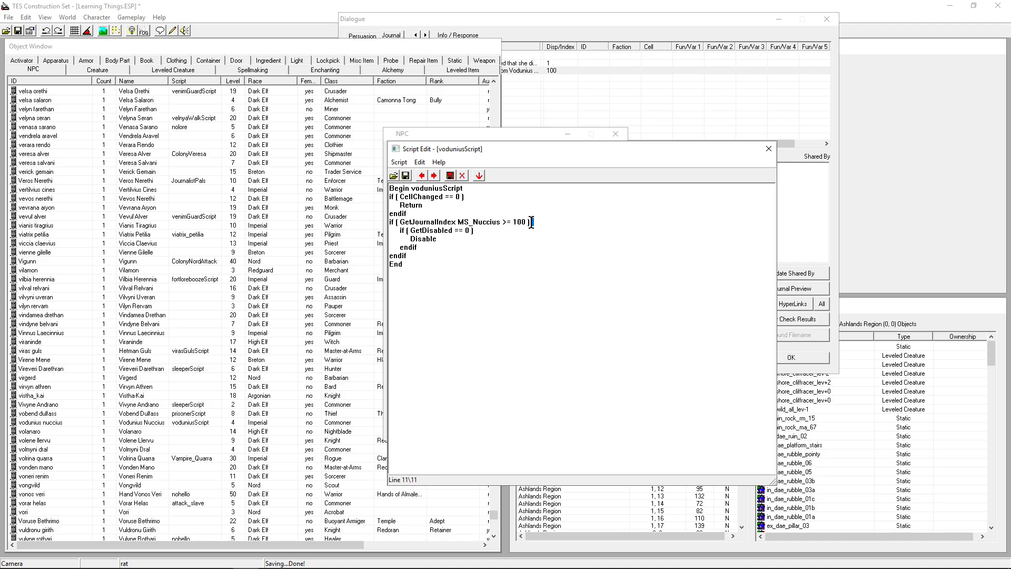
Step: Review the MS_Nuccius 100 condition and Disable line, adding then removing a trial unlock line
{"action": "left_click_drag", "start_coordinate": [531, 222], "coordinate": [412, 221]}
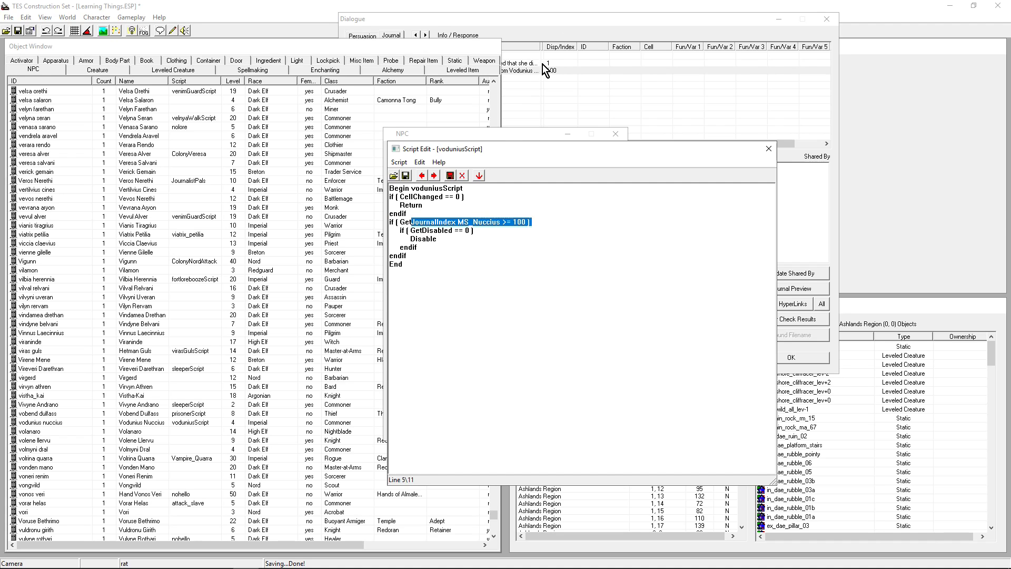
{"action": "left_click", "coordinate": [474, 262]}
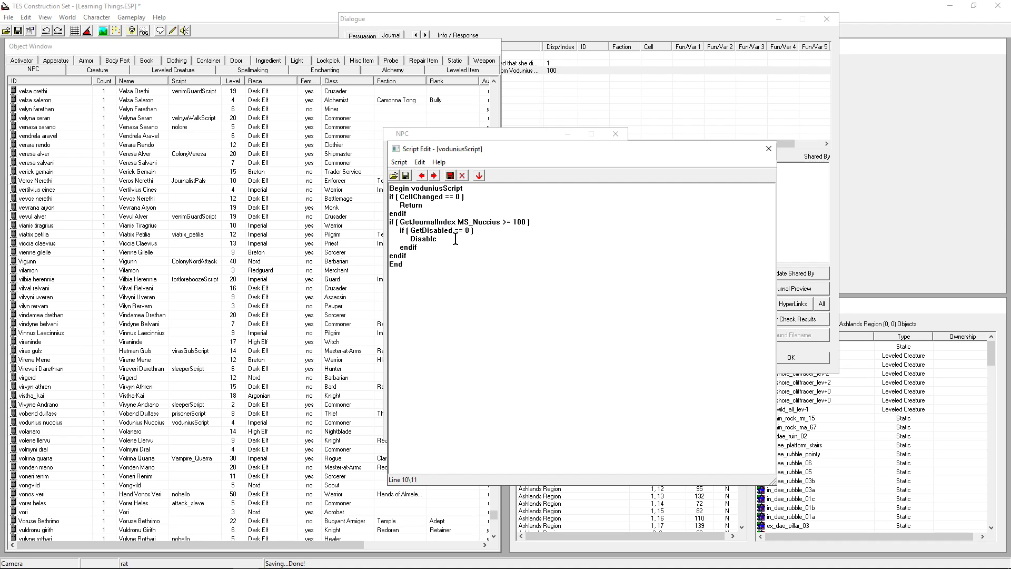
{"action": "left_click_drag", "start_coordinate": [455, 239], "coordinate": [394, 240]}
{"action": "left_click_drag", "start_coordinate": [445, 197], "coordinate": [406, 197]}
{"action": "left_click", "coordinate": [467, 283]}
{"action": "key", "text": "Return"}
{"action": "type", "text": "unlock"}
{"action": "left_click_drag", "start_coordinate": [419, 282], "coordinate": [363, 272]}
{"action": "key", "text": "Delete"}
{"action": "left_click", "coordinate": [441, 240]}
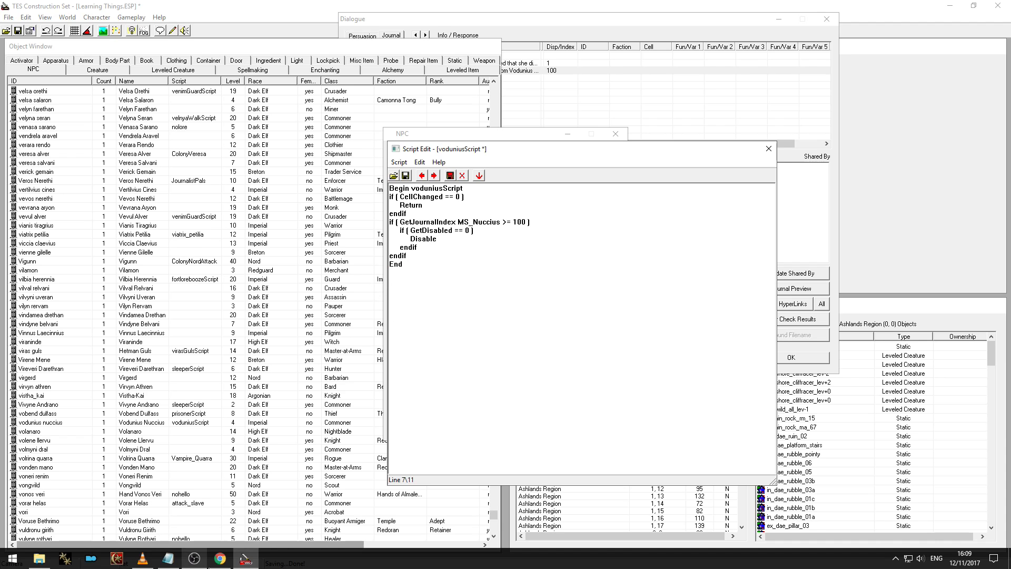
Step: Search the UESP script function page for 'unlock' and go to the Unlock entry
{"action": "left_click", "coordinate": [208, 558]}
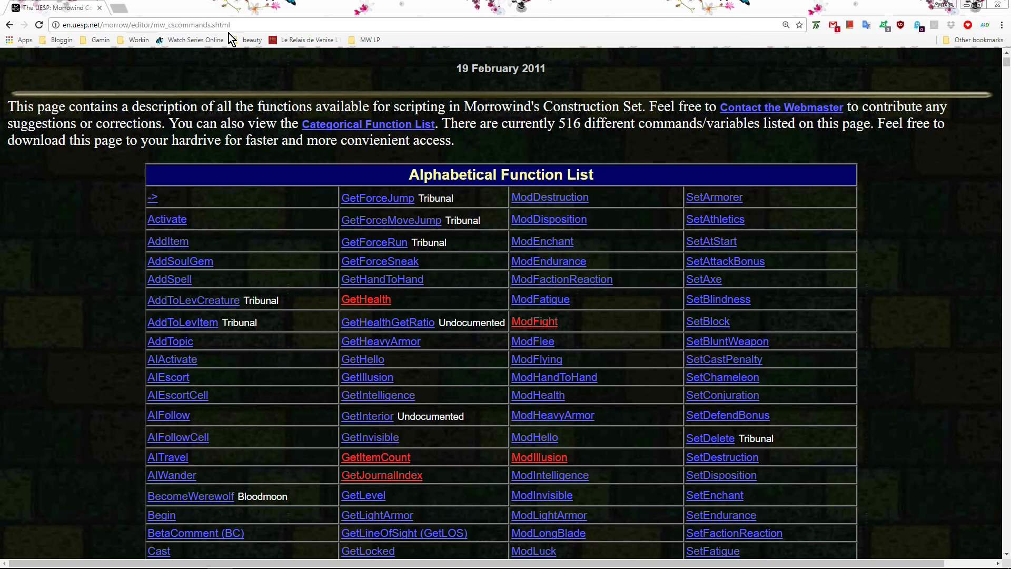
{"action": "left_click", "coordinate": [246, 25]}
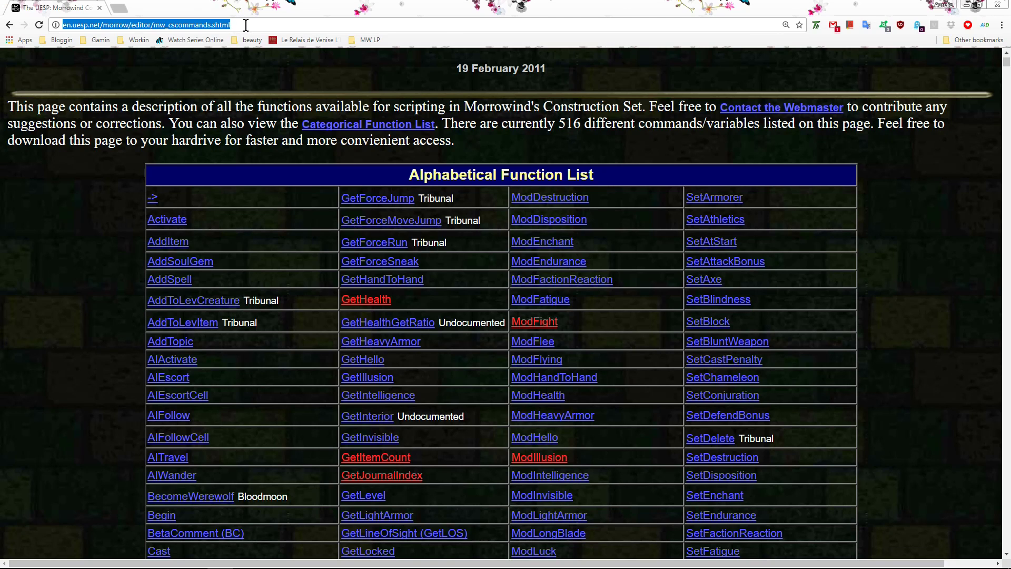
{"action": "left_click", "coordinate": [59, 341]}
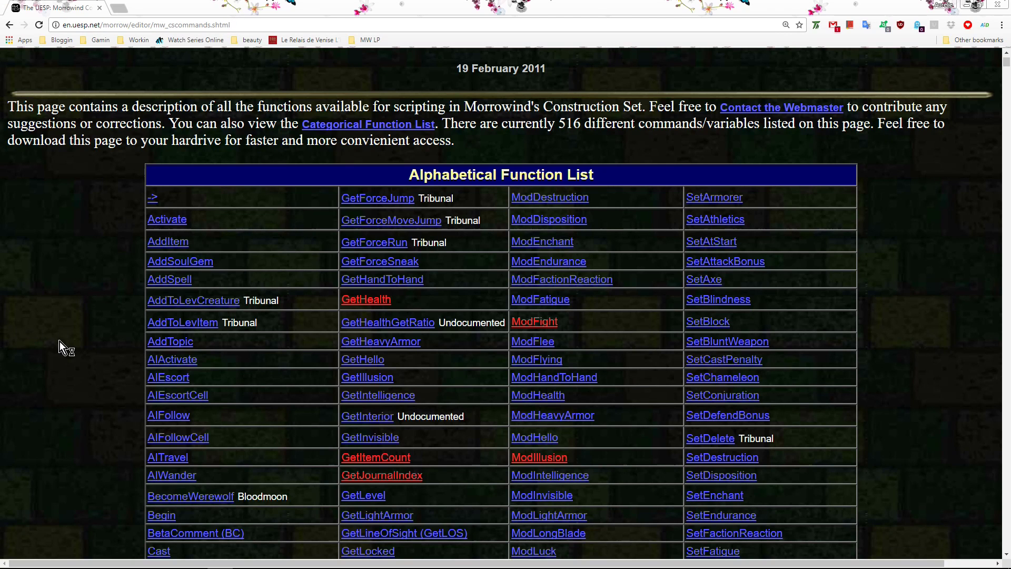
{"action": "key", "text": "ctrl+f"}
{"action": "type", "text": "unlock"}
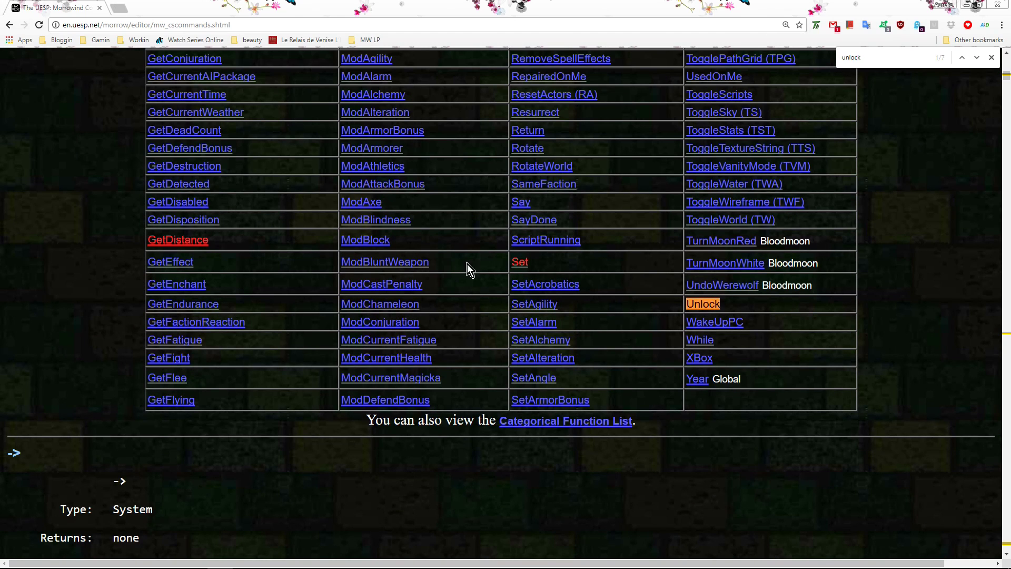
{"action": "left_click", "coordinate": [700, 305]}
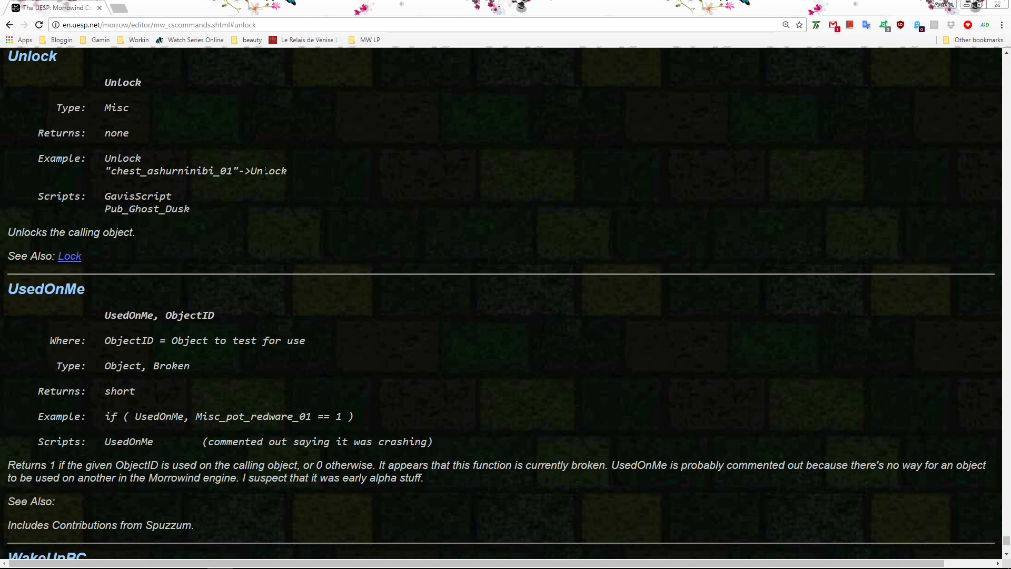
Step: Copy the "chest_ashurninibi_01"->Unlock example line and return to the script
{"action": "left_click_drag", "start_coordinate": [288, 173], "coordinate": [112, 174]}
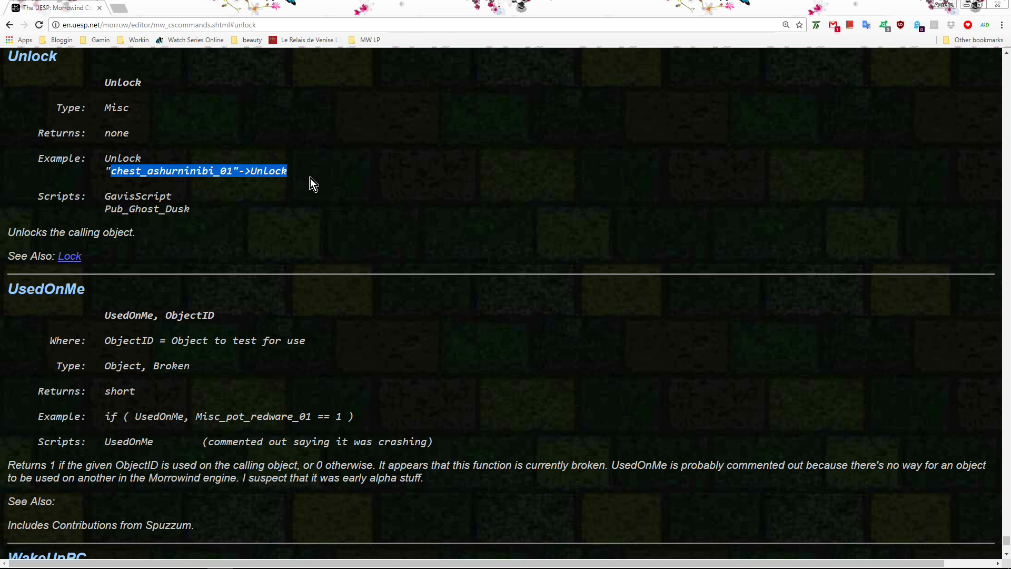
{"action": "left_click", "coordinate": [293, 176]}
{"action": "double_click", "coordinate": [290, 175]}
{"action": "left_click_drag", "start_coordinate": [291, 175], "coordinate": [106, 172]}
{"action": "key", "text": "ctrl+c"}
{"action": "left_click", "coordinate": [246, 559]}
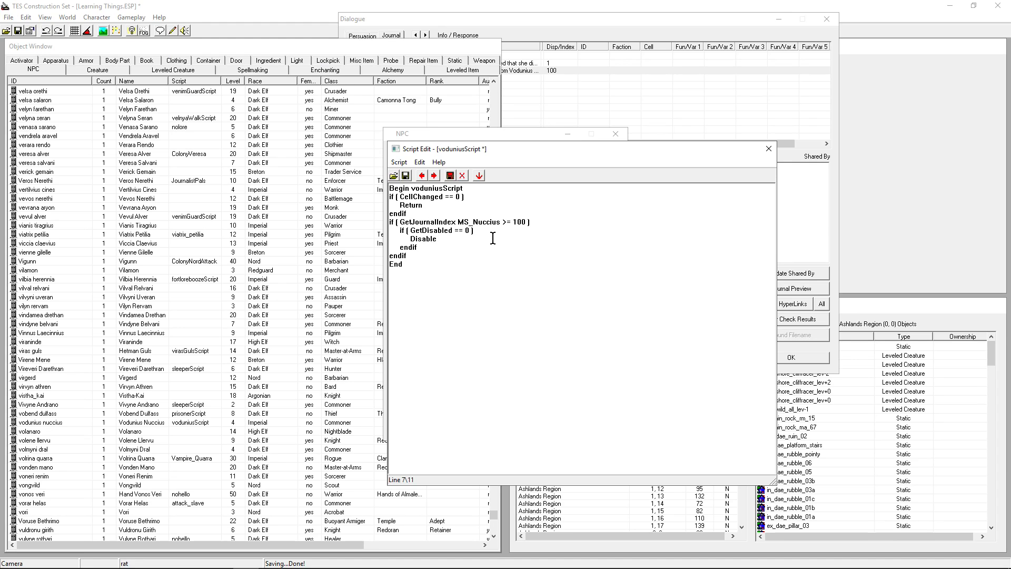
Step: Insert the Unlock example after Disable, replacing chest_ashurninibi_01 with DOOR
{"action": "key", "text": "Return"}
{"action": "key", "text": "ctrl+v"}
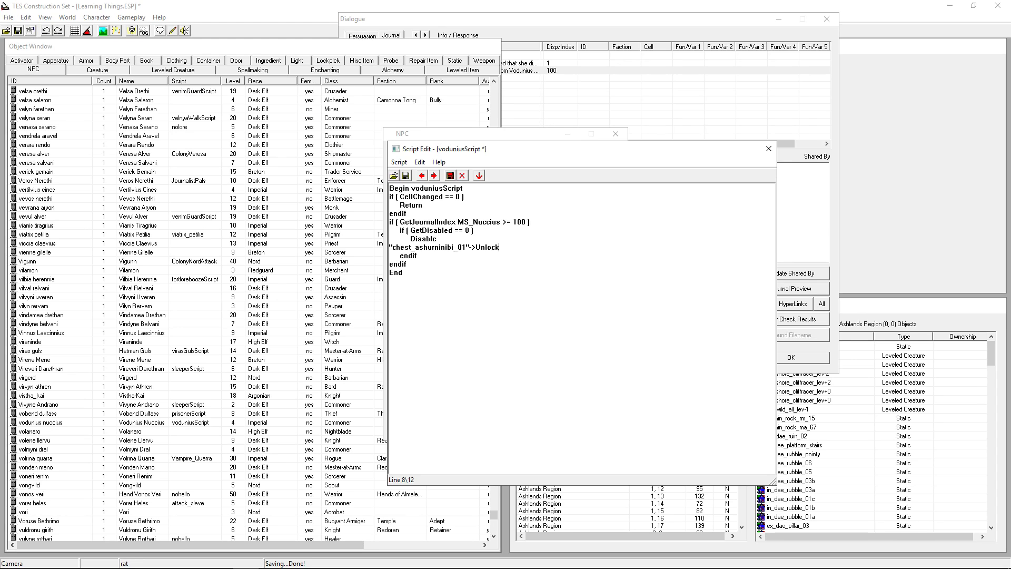
{"action": "left_click_drag", "start_coordinate": [467, 247], "coordinate": [389, 248]}
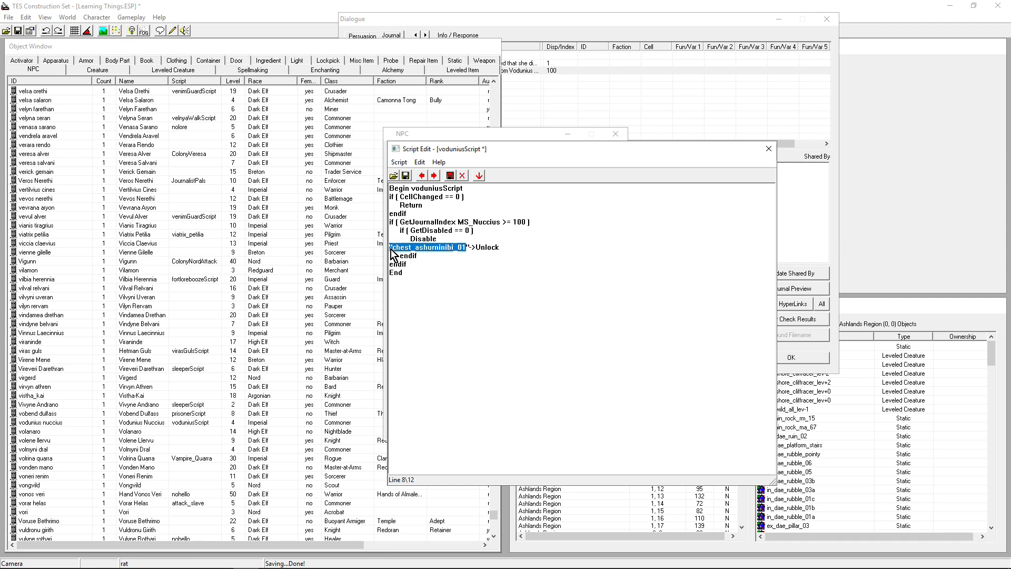
{"action": "left_click_drag", "start_coordinate": [465, 248], "coordinate": [392, 247]}
{"action": "type", "text": "DOOR"}
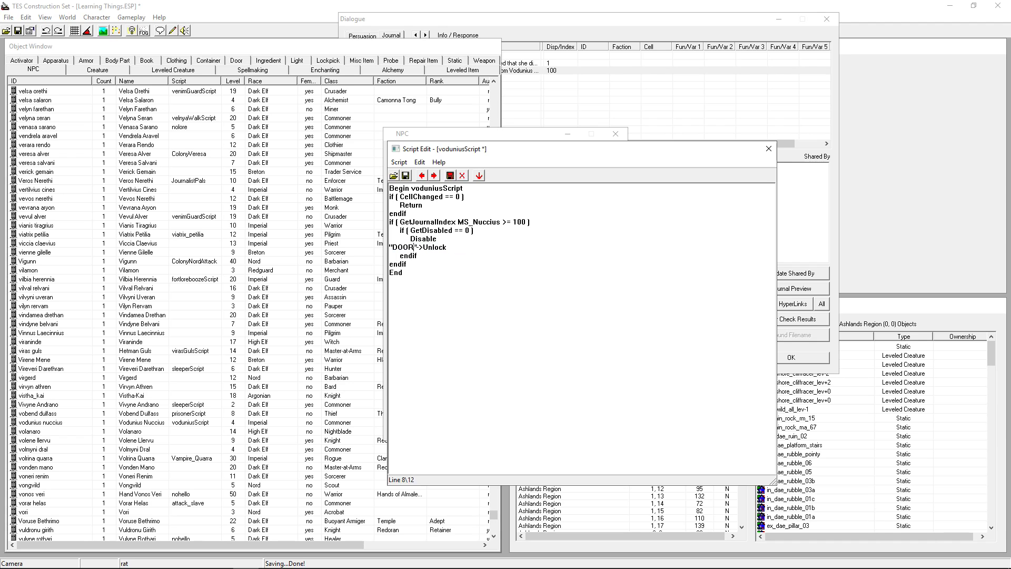
{"action": "left_click_drag", "start_coordinate": [486, 151], "coordinate": [255, 239]}
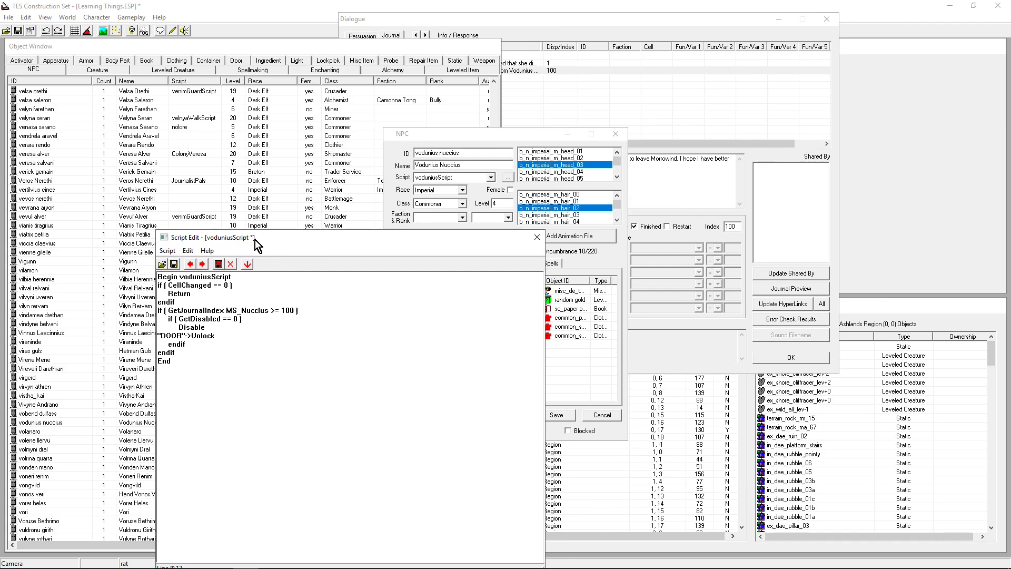
Step: Append 'Once Nuccius is gone, I could move in his house' to the cursed-ring journal entry and close Dialogue
{"action": "left_click_drag", "start_coordinate": [559, 26], "coordinate": [632, 91]}
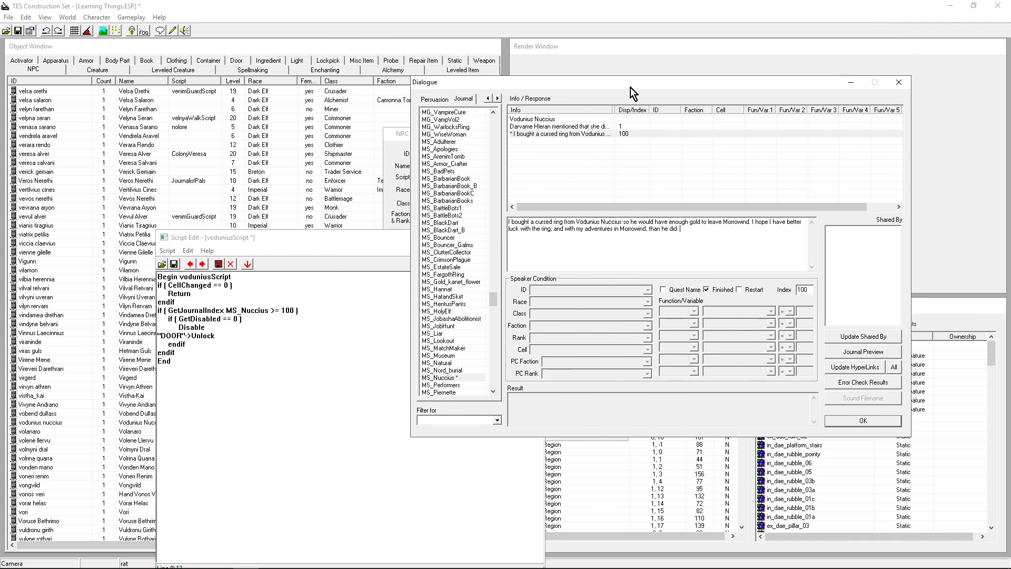
{"action": "left_click", "coordinate": [560, 134]}
{"action": "left_click", "coordinate": [700, 233]}
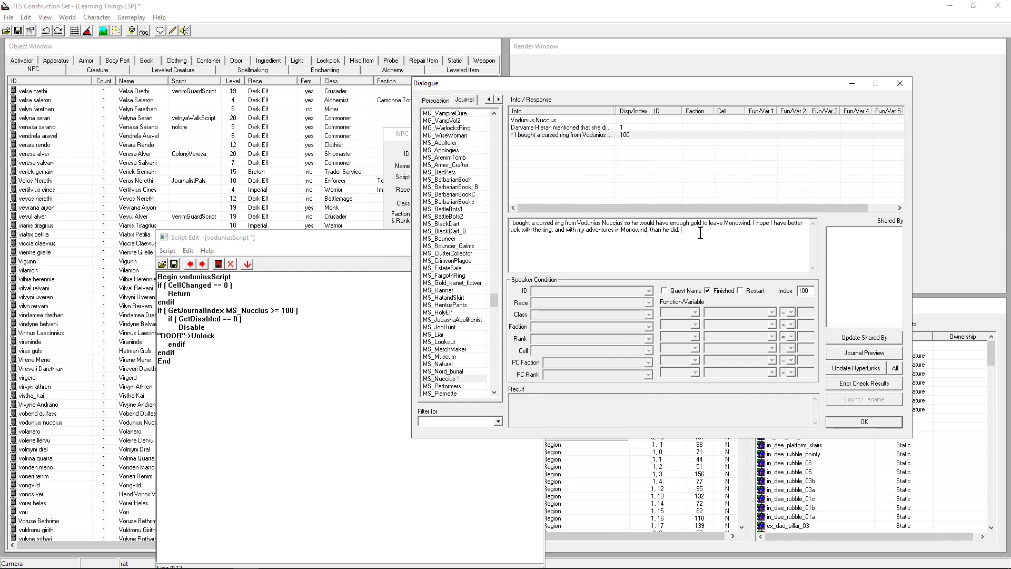
{"action": "type", "text": "Once Nuccius is gone, I could move in his house."}
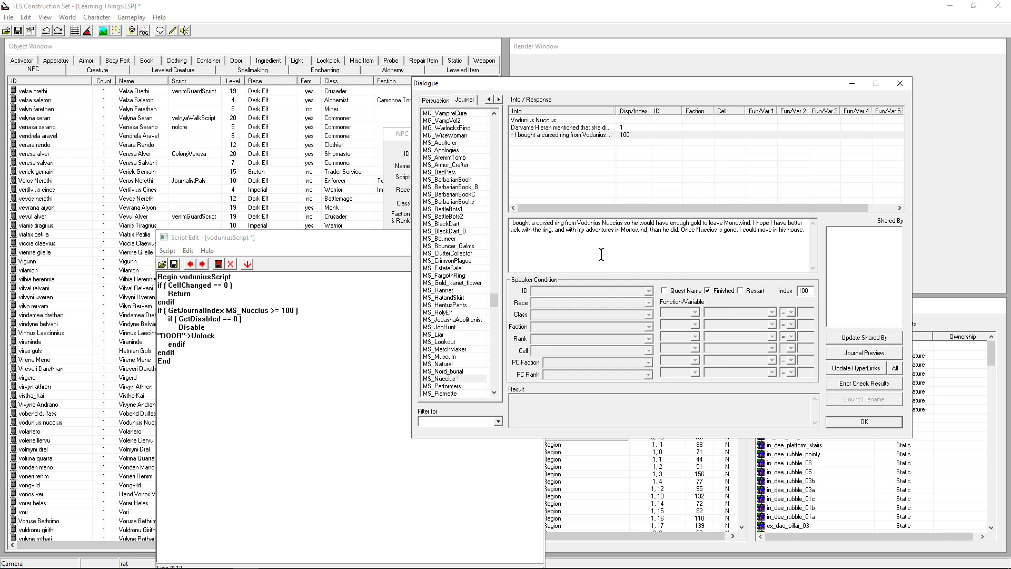
{"action": "left_click", "coordinate": [845, 424]}
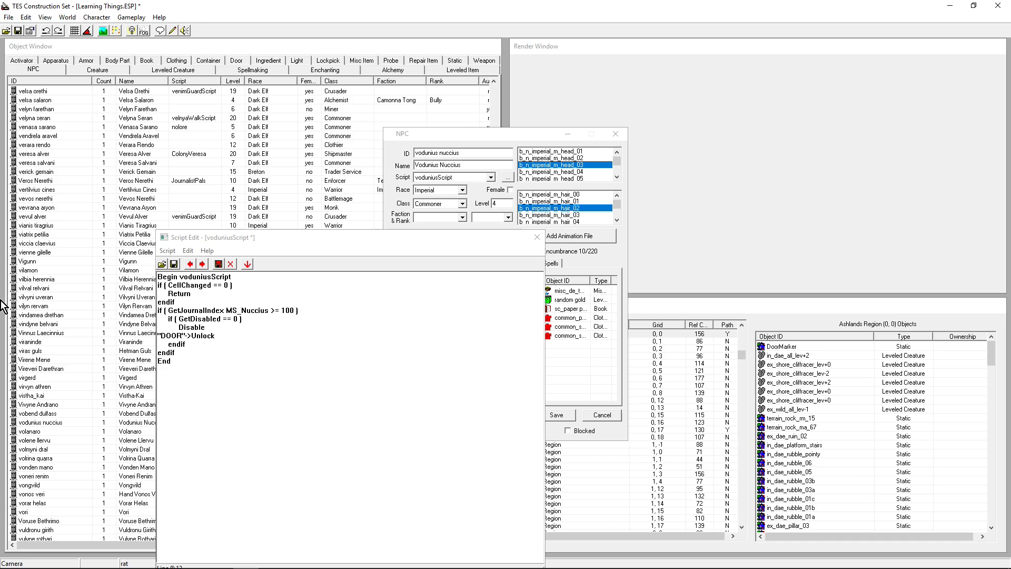
Step: Close the NPC windows, load Seyda Neen (-2, -9), and zoom in on the Nord house door
{"action": "left_click", "coordinate": [615, 134]}
{"action": "left_click", "coordinate": [555, 344]}
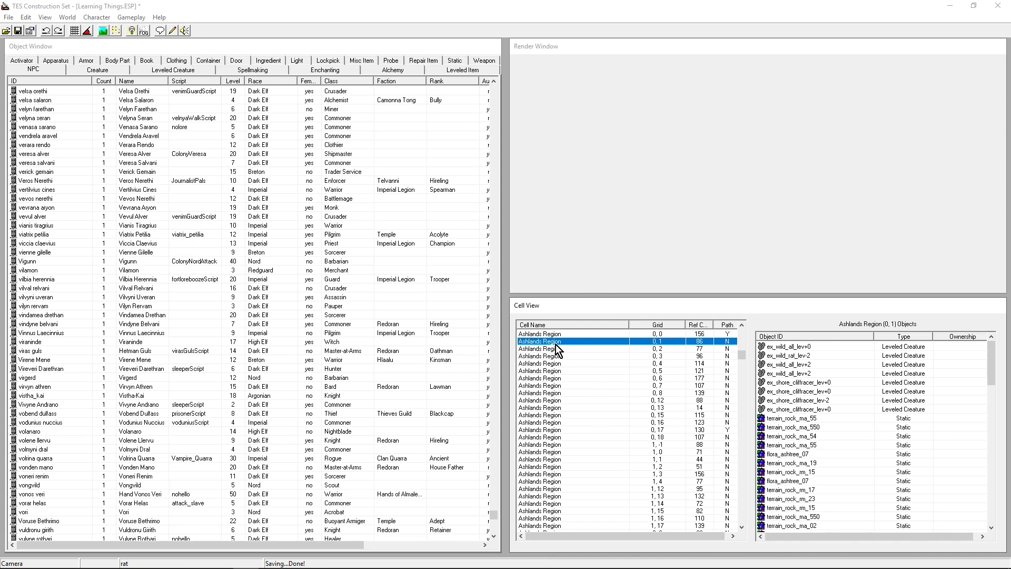
{"action": "type", "text": "sey"}
{"action": "scroll", "coordinate": [557, 349], "scroll_direction": "down", "scroll_amount": 3}
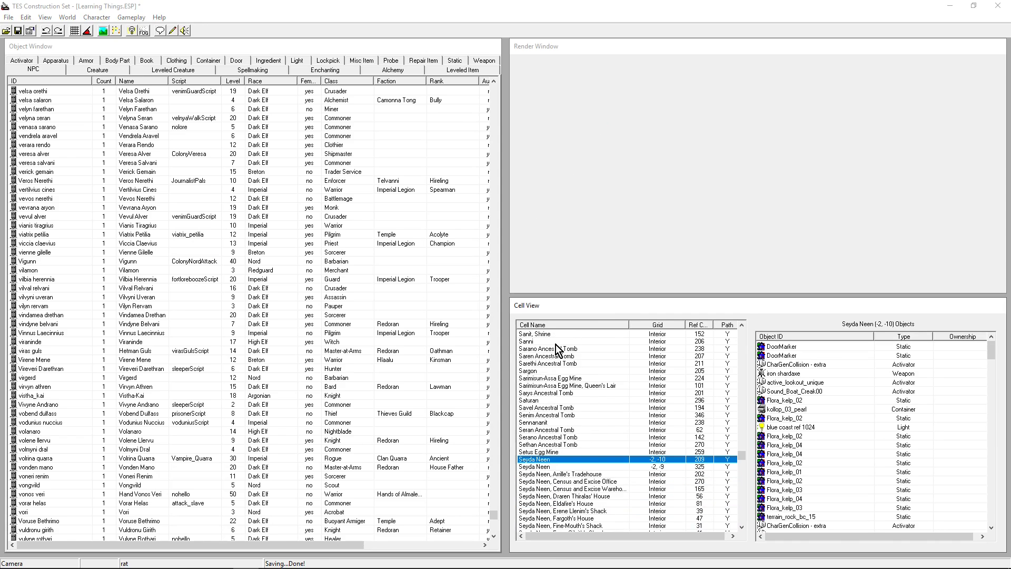
{"action": "left_click", "coordinate": [564, 466]}
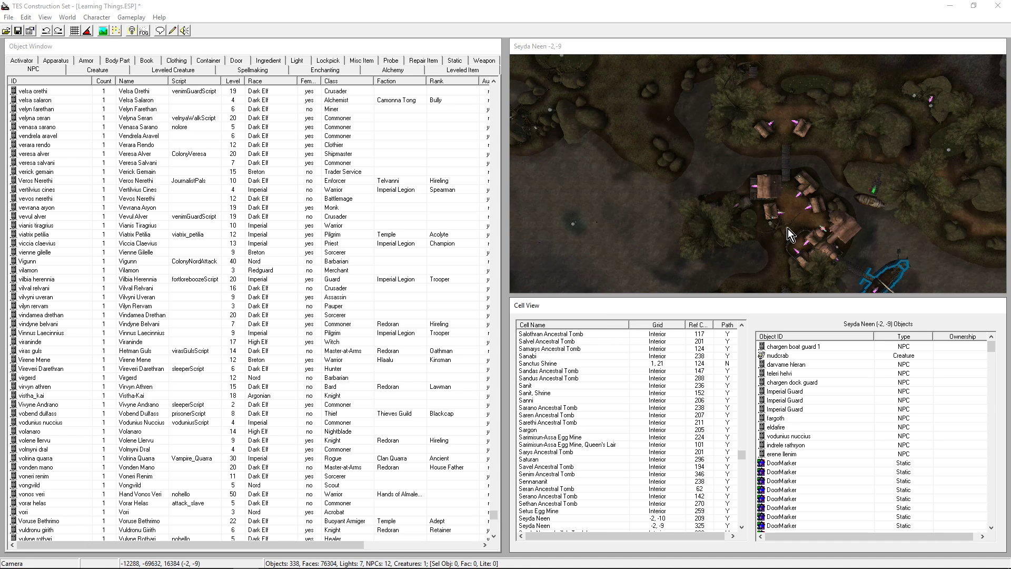
{"action": "left_click", "coordinate": [817, 205]}
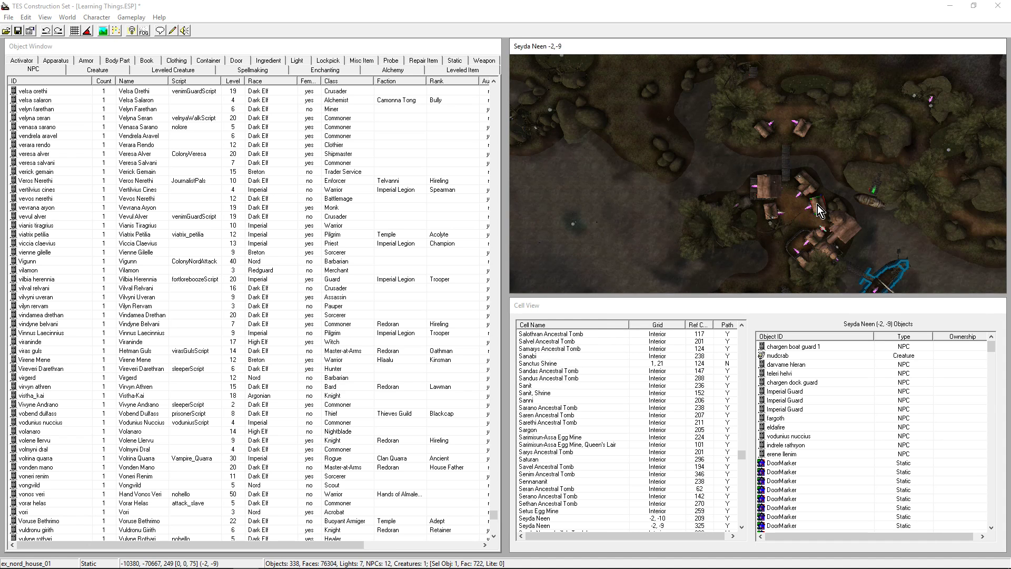
{"action": "key", "text": "c"}
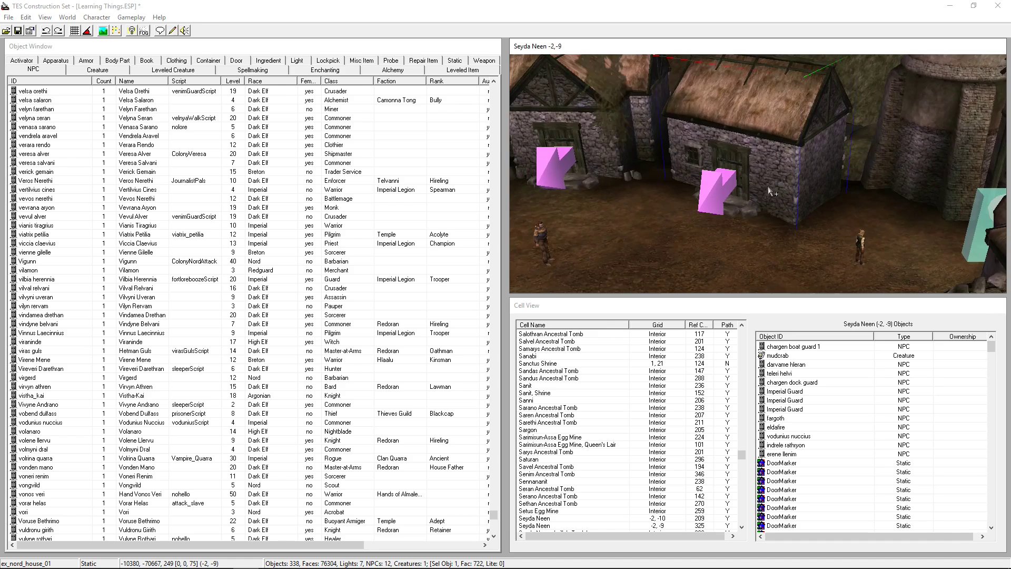
{"action": "scroll", "coordinate": [769, 189], "scroll_direction": "up", "scroll_amount": 5}
{"action": "left_click", "coordinate": [653, 102]}
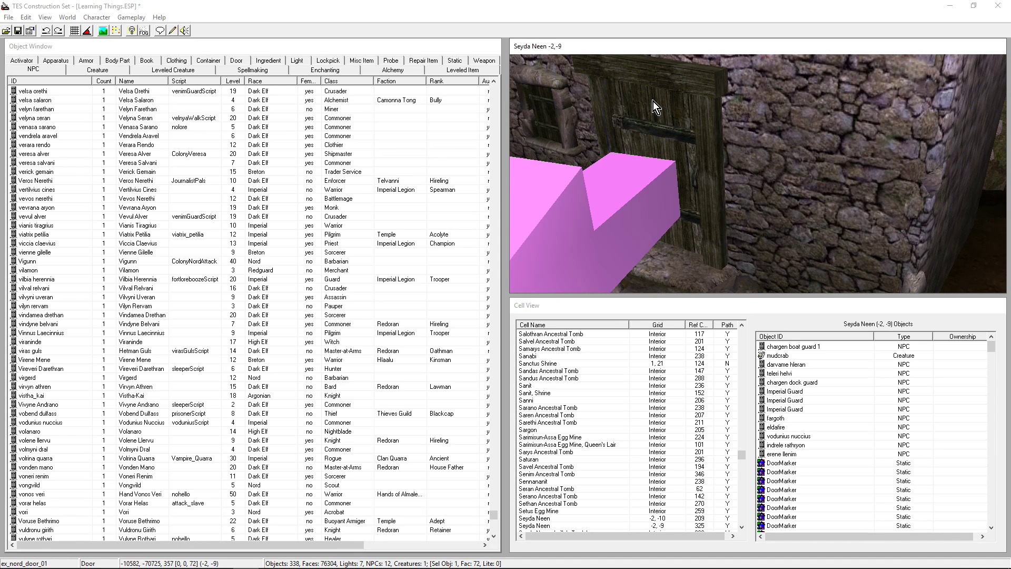
{"action": "double_click", "coordinate": [653, 101]}
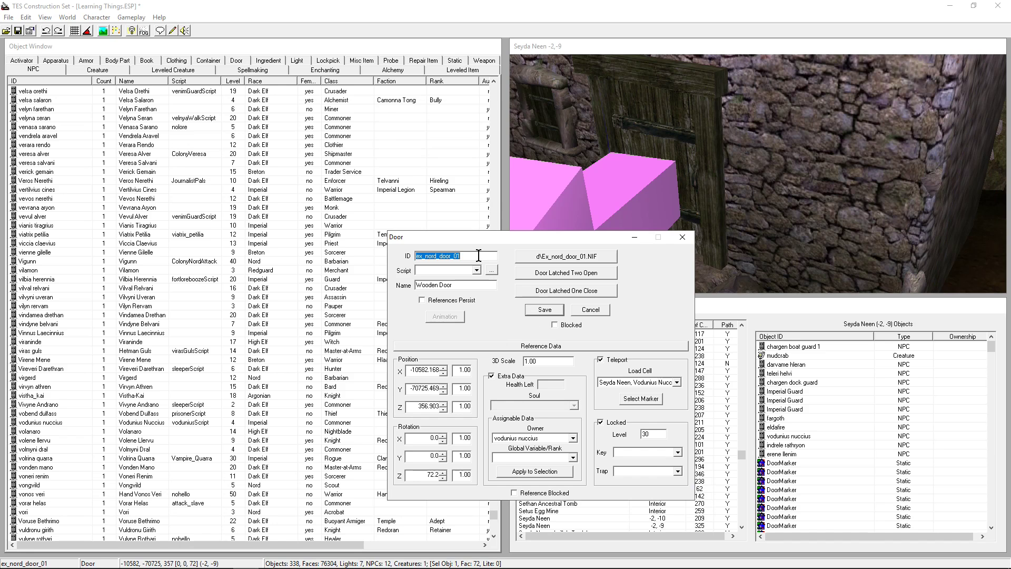
{"action": "left_click", "coordinate": [683, 238]}
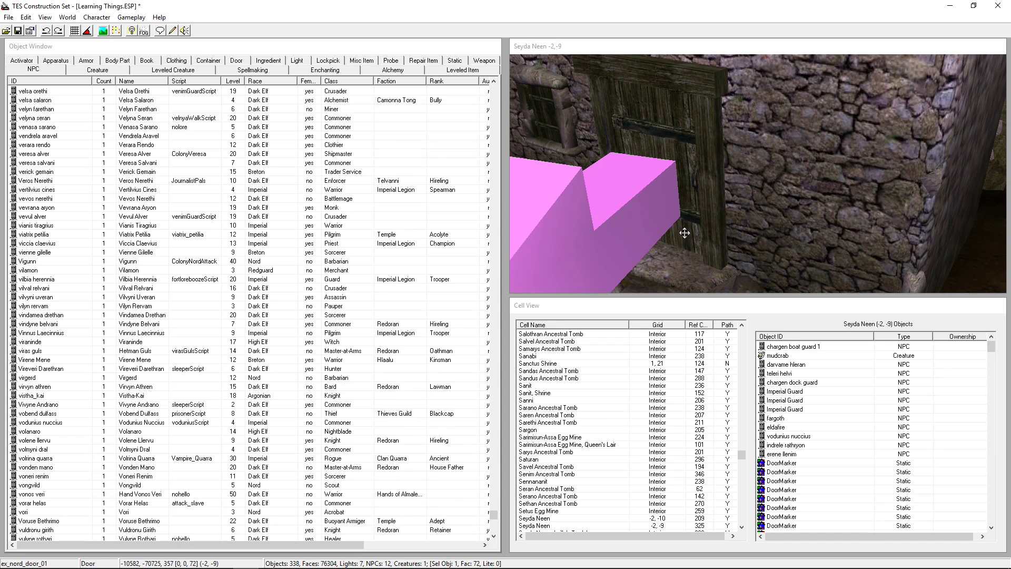
{"action": "scroll", "coordinate": [676, 150], "scroll_direction": "down", "scroll_amount": 5}
{"action": "middle_click_drag", "start_coordinate": [629, 165], "coordinate": [469, 149]}
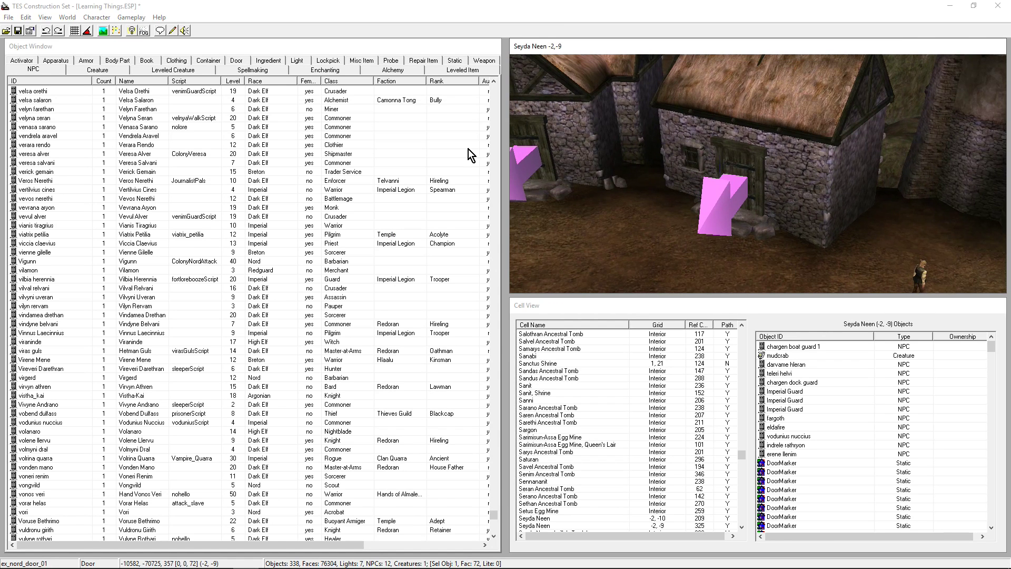
{"action": "double_click", "coordinate": [533, 135]}
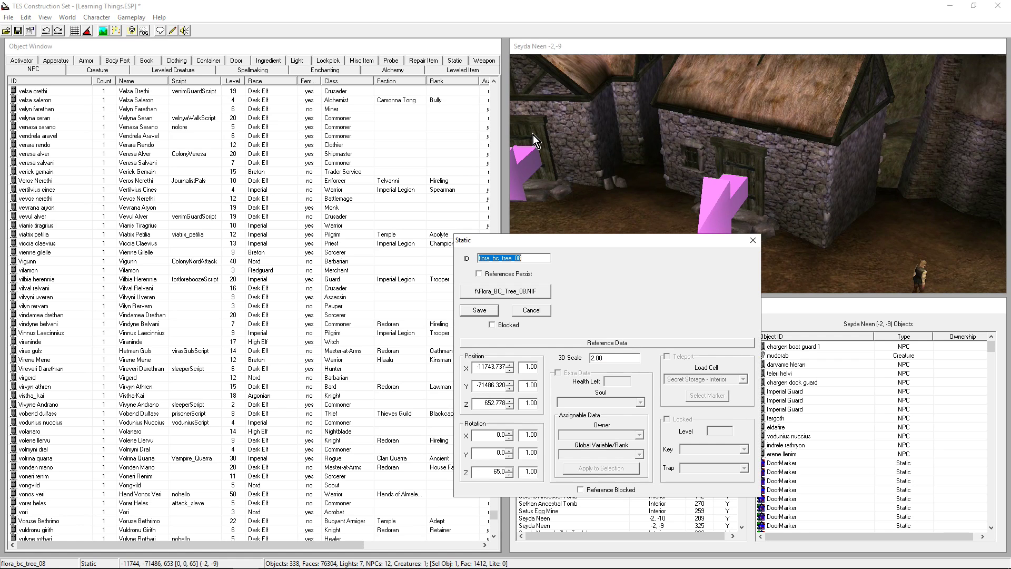
{"action": "left_click", "coordinate": [753, 240]}
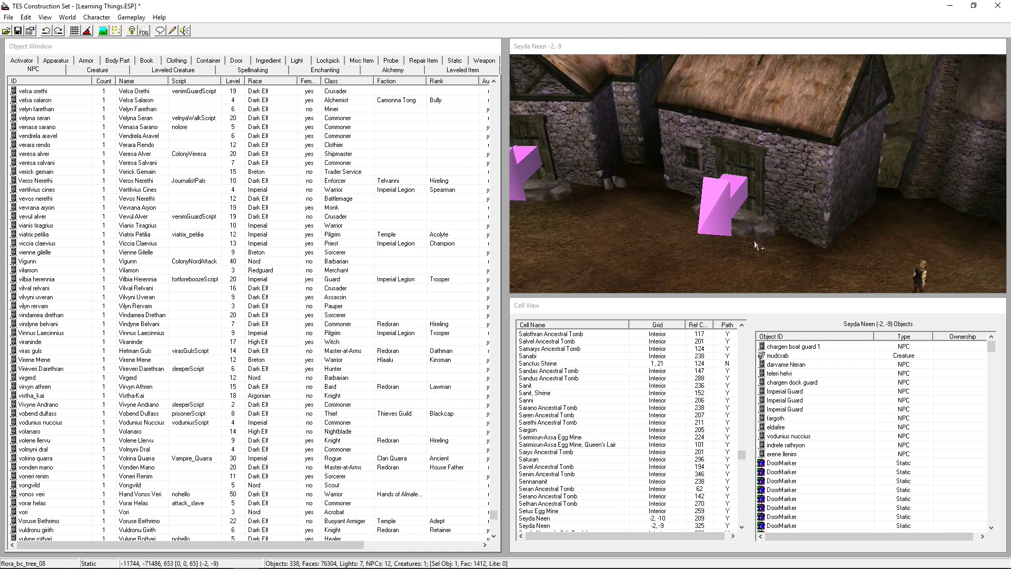
{"action": "middle_click_drag", "start_coordinate": [653, 174], "coordinate": [817, 225]}
{"action": "double_click", "coordinate": [681, 159]}
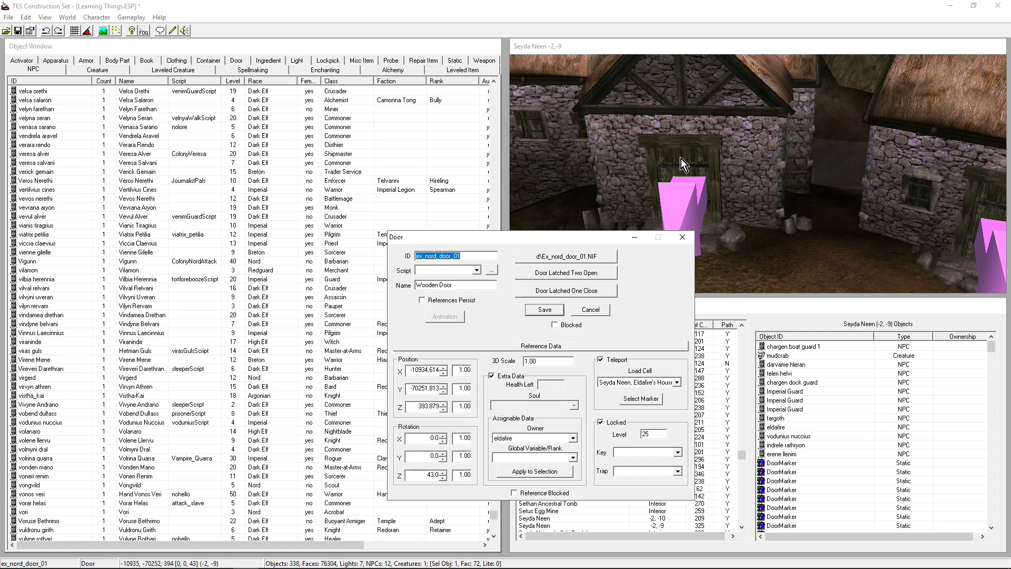
{"action": "key", "text": "Escape"}
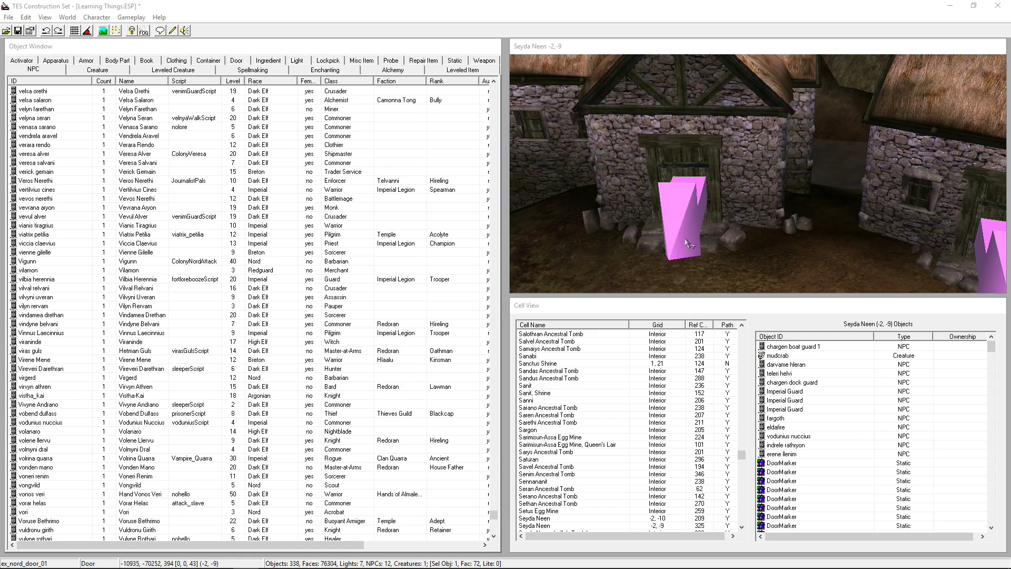
{"action": "left_click", "coordinate": [893, 213]}
{"action": "middle_click_drag", "start_coordinate": [892, 214], "coordinate": [705, 205]}
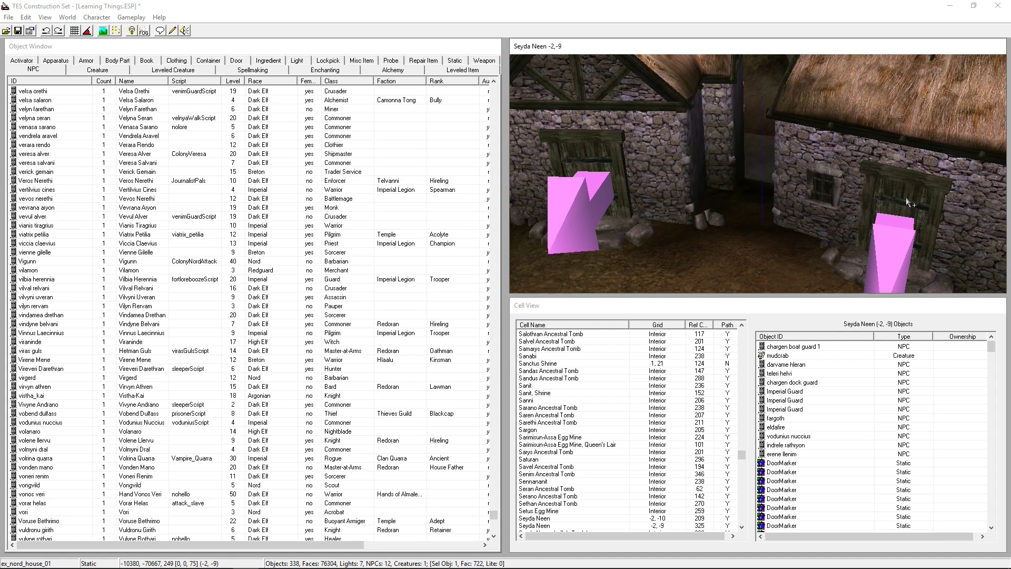
Step: Rename the Nord house door to aa_door_nuccius, save it as a new object, and re-save it
{"action": "double_click", "coordinate": [619, 174]}
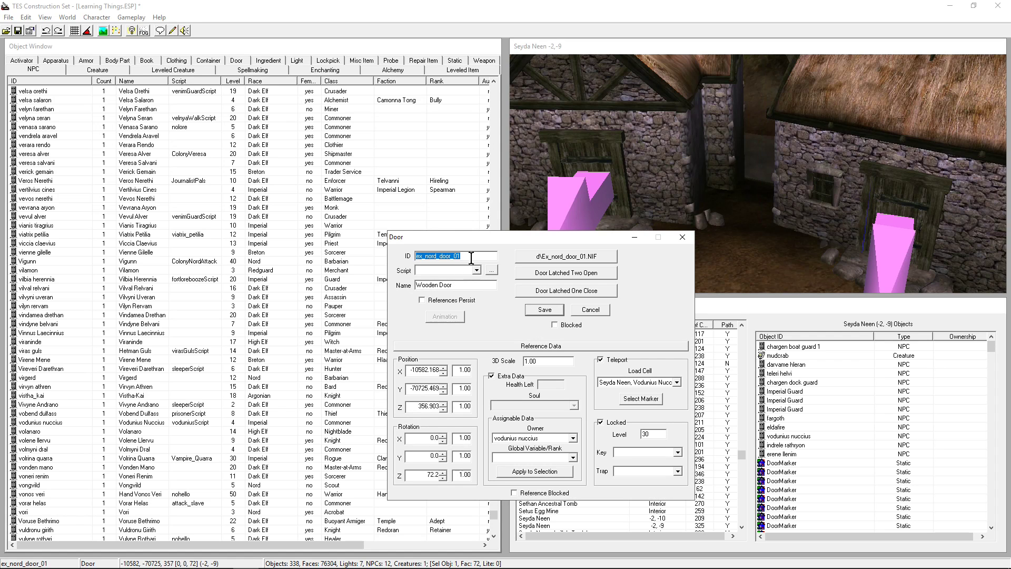
{"action": "left_click", "coordinate": [420, 256]}
{"action": "double_click", "coordinate": [420, 256]}
{"action": "type", "text": "aa_door_nuccius"}
{"action": "left_click", "coordinate": [533, 310]}
{"action": "left_click", "coordinate": [518, 334]}
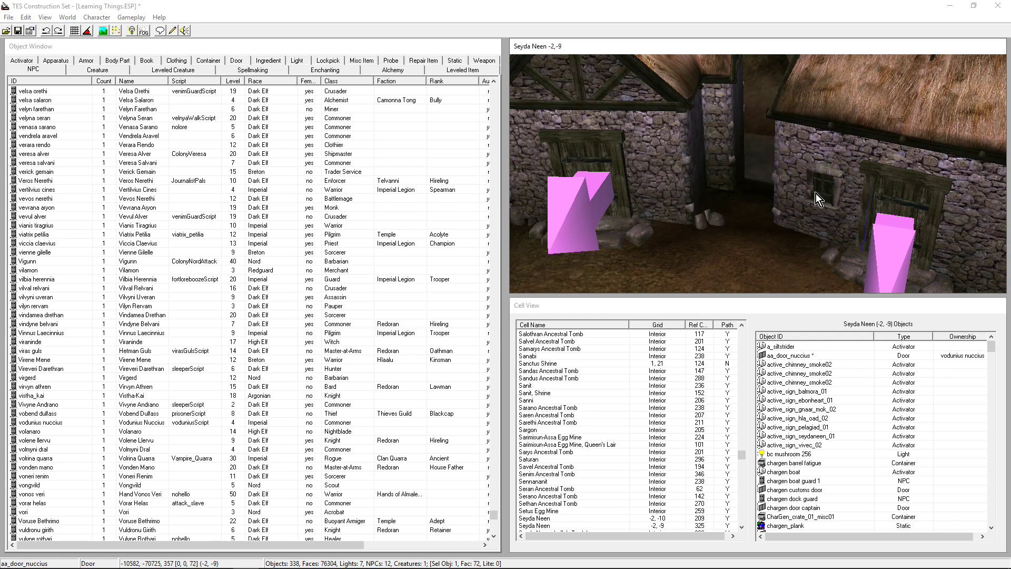
{"action": "double_click", "coordinate": [878, 203]}
{"action": "key", "text": "ctrl+c"}
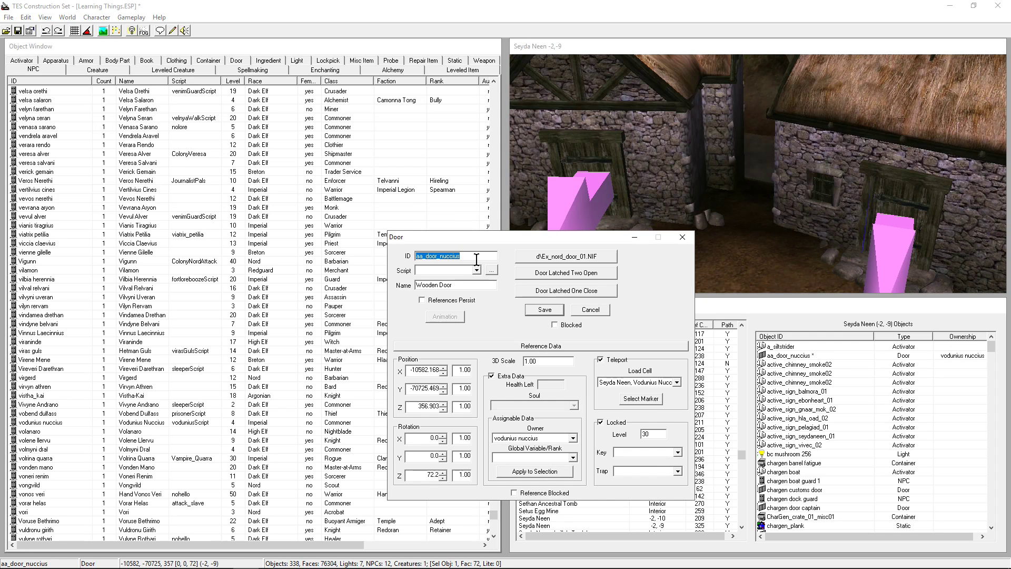
{"action": "left_click", "coordinate": [554, 310]}
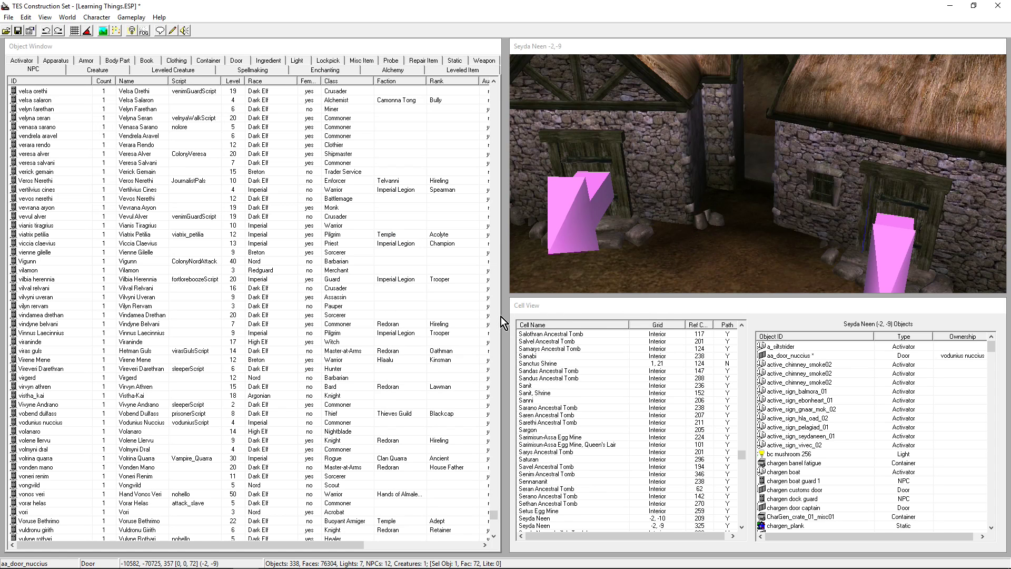
Step: Shrink the object list and render view, then load voduniusScript into Script Edit with a 'vod' search
{"action": "left_click_drag", "start_coordinate": [501, 317], "coordinate": [220, 290]}
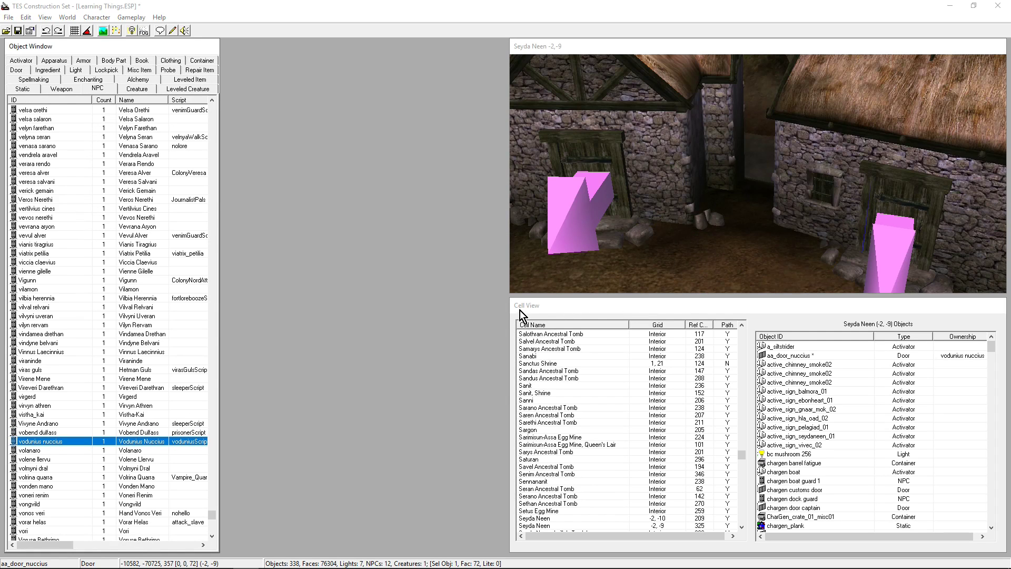
{"action": "left_click_drag", "start_coordinate": [510, 293], "coordinate": [628, 183]}
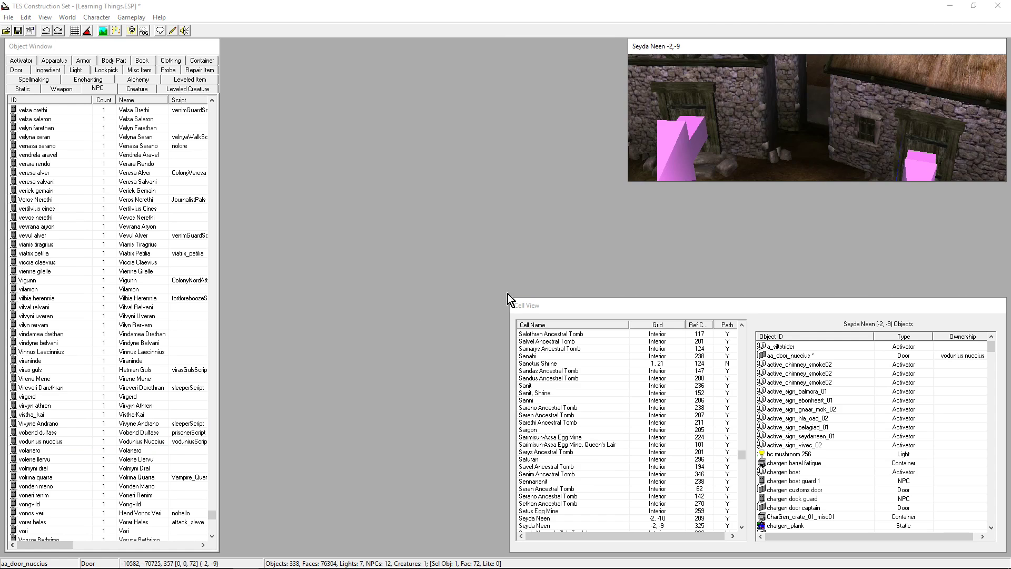
{"action": "left_click", "coordinate": [172, 30]}
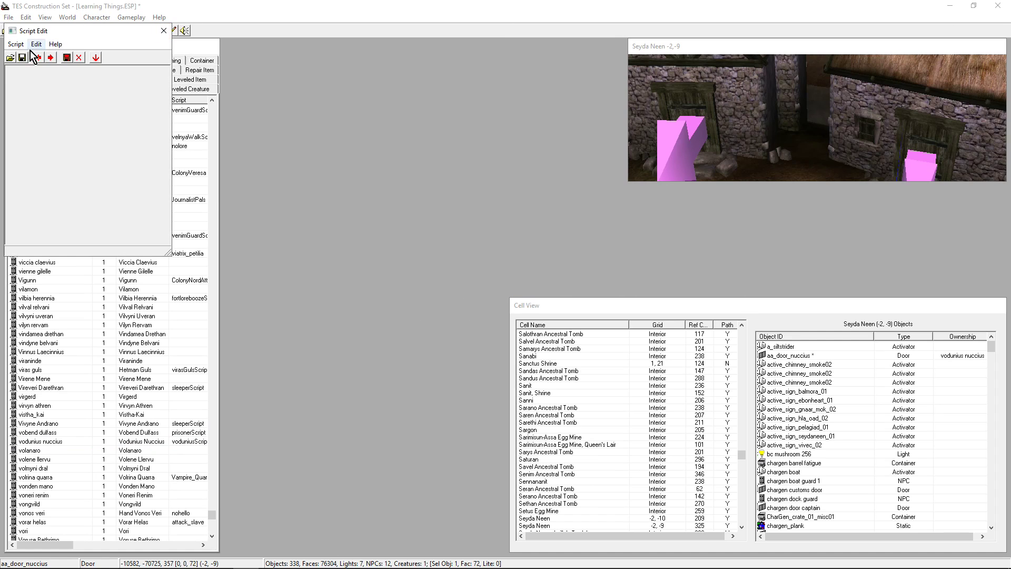
{"action": "left_click", "coordinate": [11, 59]}
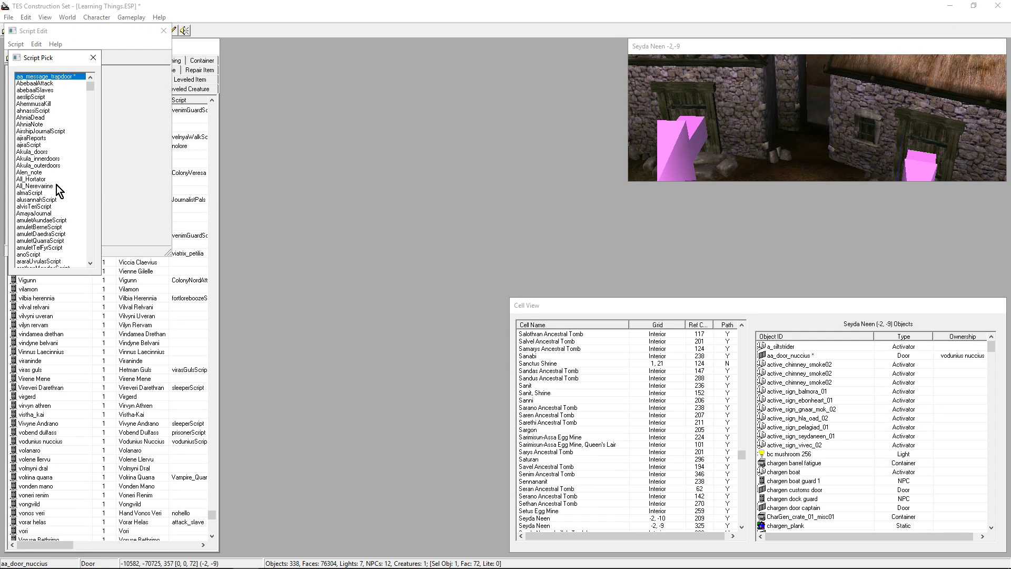
{"action": "left_click", "coordinate": [50, 192]}
{"action": "type", "text": "nu"}
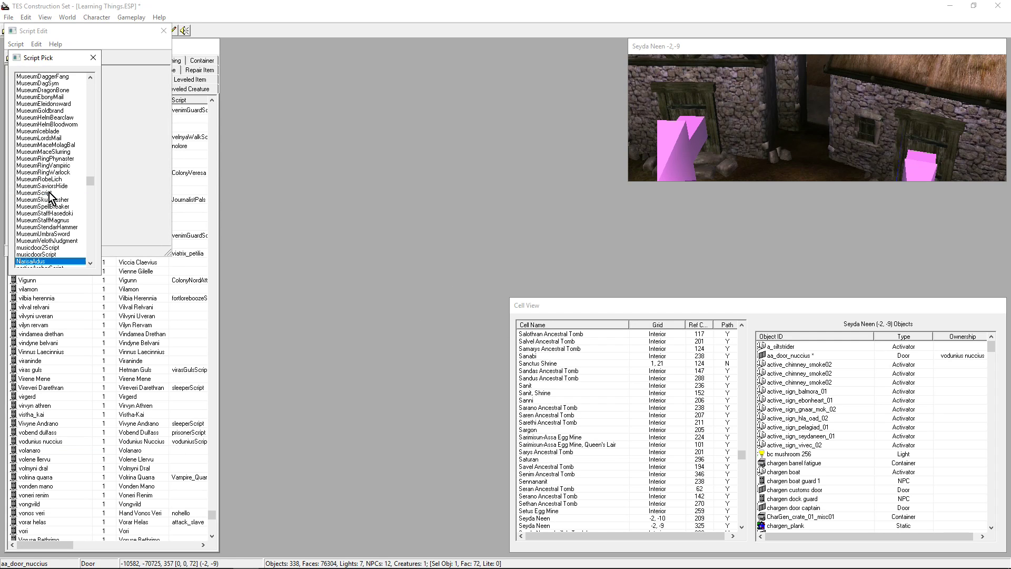
{"action": "scroll", "coordinate": [53, 211], "scroll_direction": "down", "scroll_amount": 1}
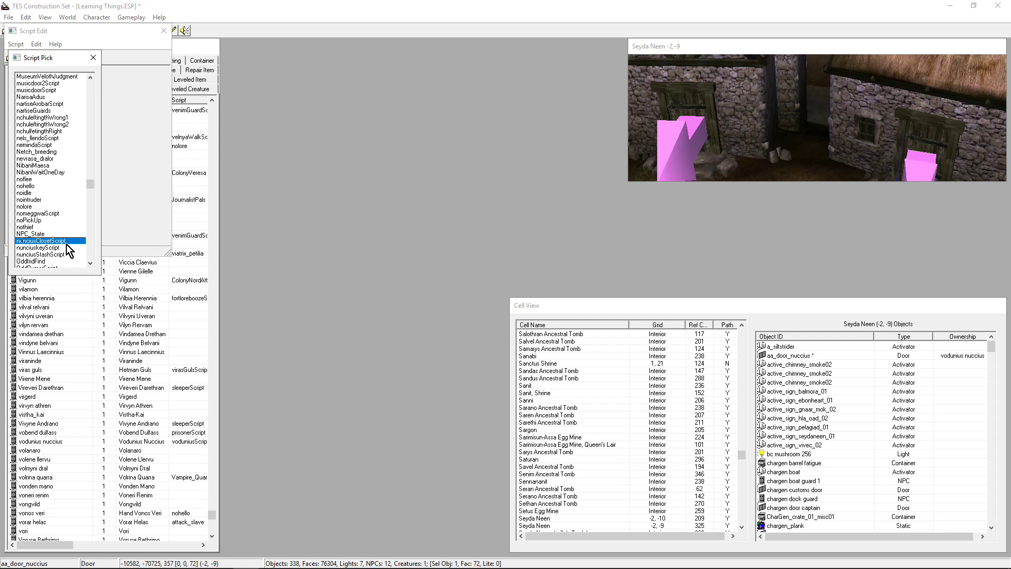
{"action": "scroll", "coordinate": [66, 244], "scroll_direction": "down", "scroll_amount": 1}
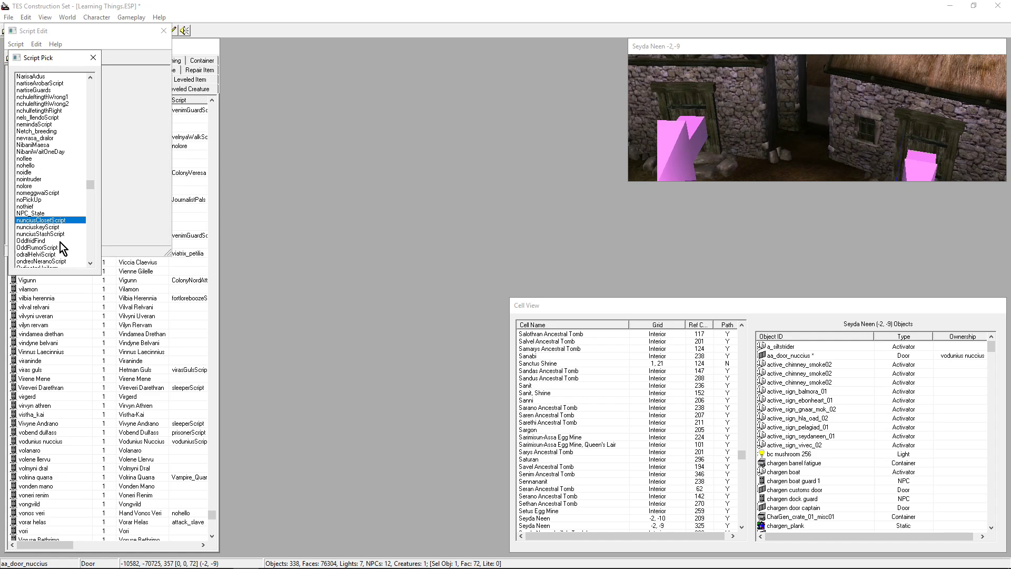
{"action": "scroll", "coordinate": [60, 240], "scroll_direction": "down", "scroll_amount": 1}
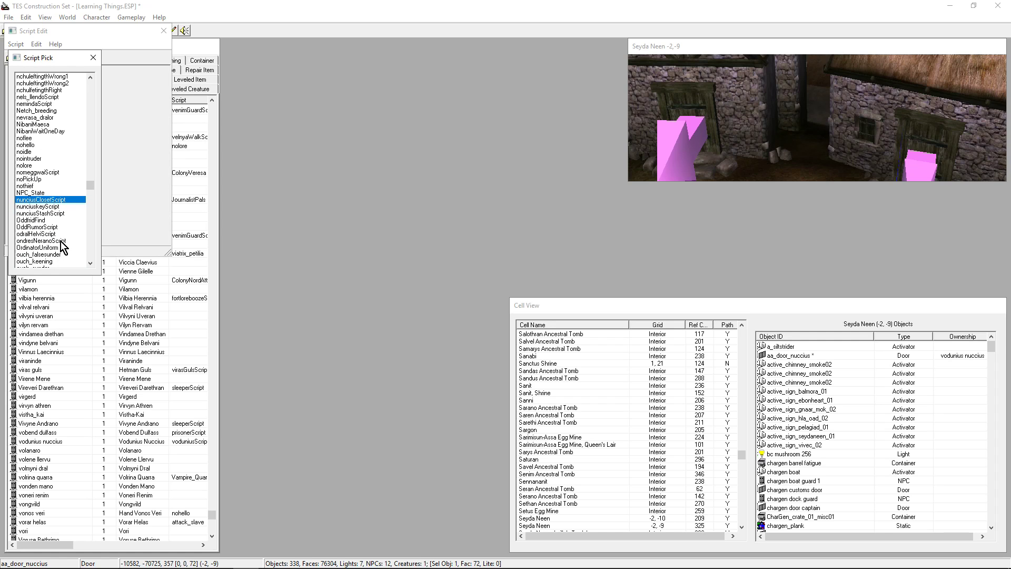
{"action": "scroll", "coordinate": [61, 240], "scroll_direction": "down", "scroll_amount": 3}
{"action": "scroll", "coordinate": [60, 241], "scroll_direction": "up", "scroll_amount": 2}
{"action": "left_click", "coordinate": [42, 241]}
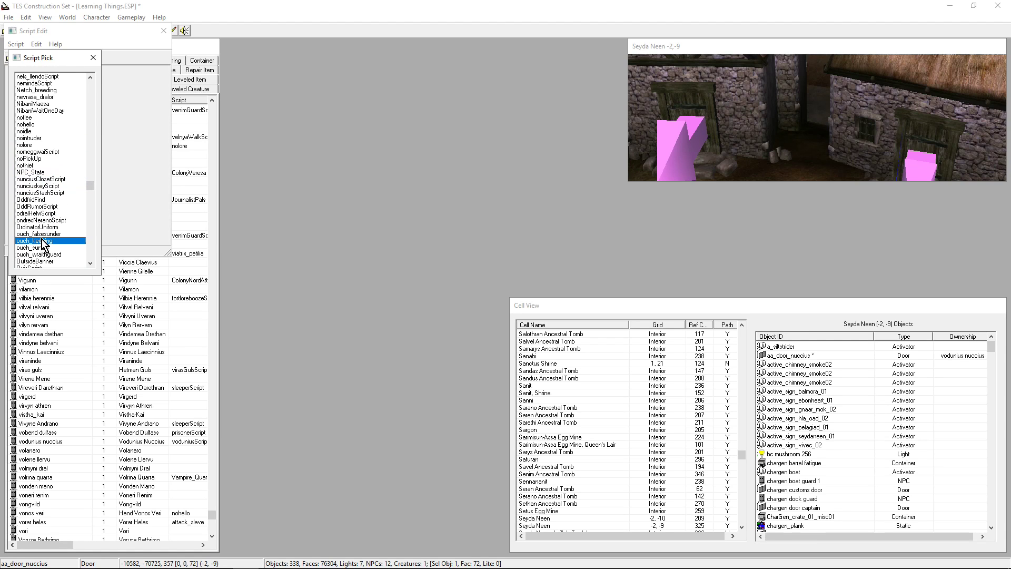
{"action": "type", "text": "vod"}
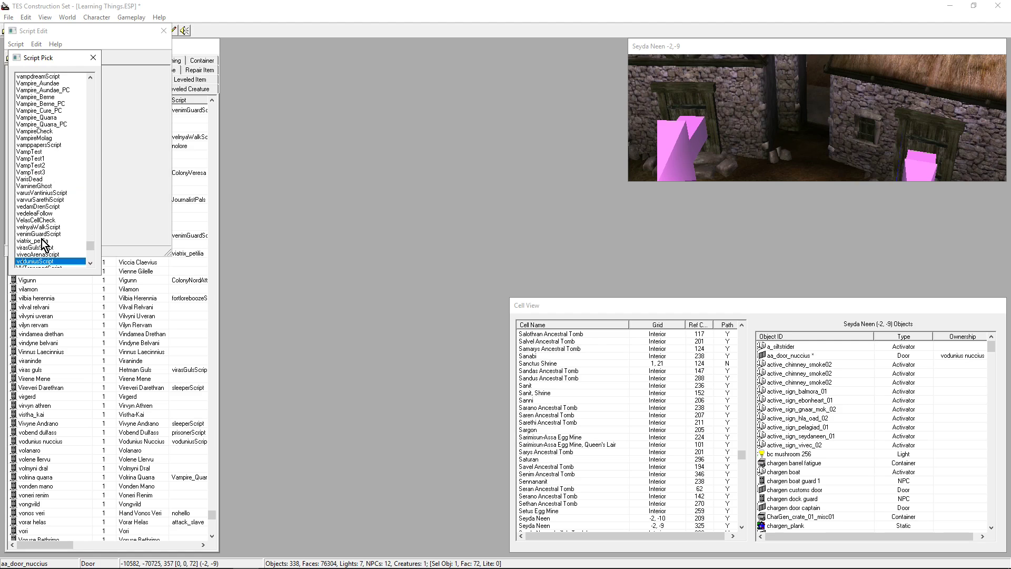
{"action": "key", "text": "Return"}
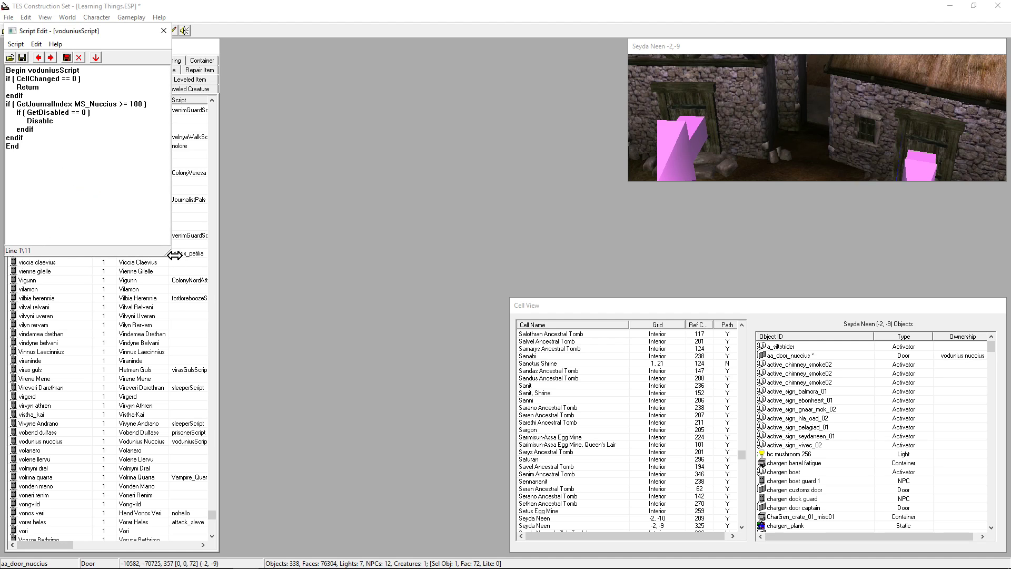
Step: Paste the door ID and Unlock example after Disable, deleting the example chest ID
{"action": "left_click_drag", "start_coordinate": [174, 255], "coordinate": [386, 303]}
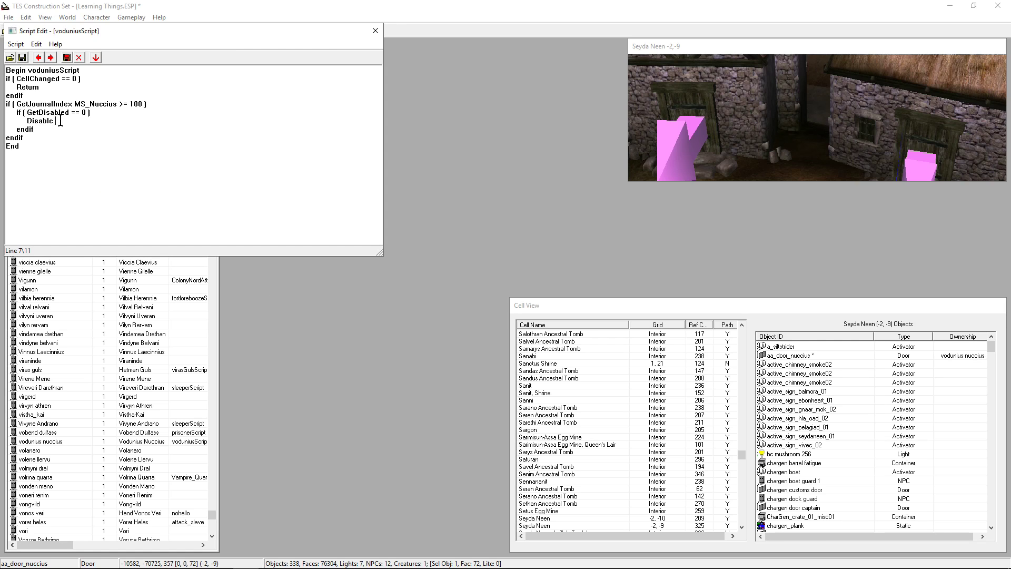
{"action": "key", "text": "Return"}
{"action": "key", "text": "ctrl+v"}
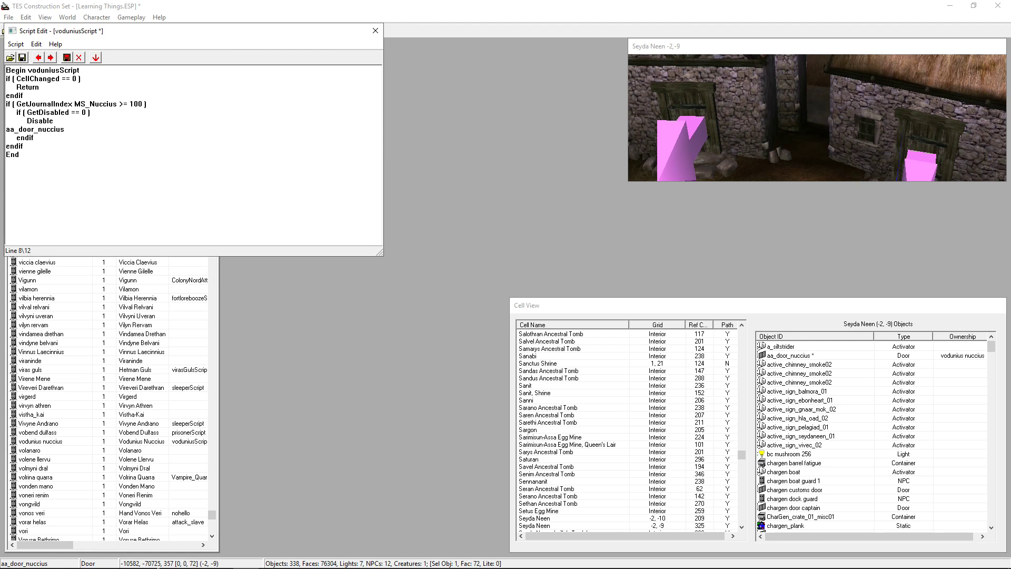
{"action": "mouse_move", "coordinate": [142, 561]}
{"action": "left_click", "coordinate": [220, 558]}
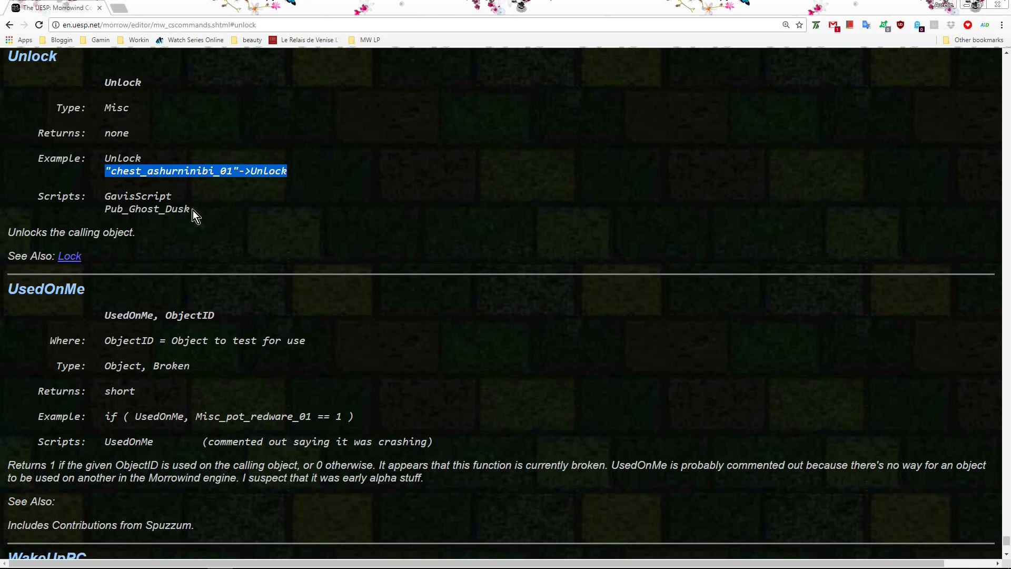
{"action": "left_click", "coordinate": [245, 559]}
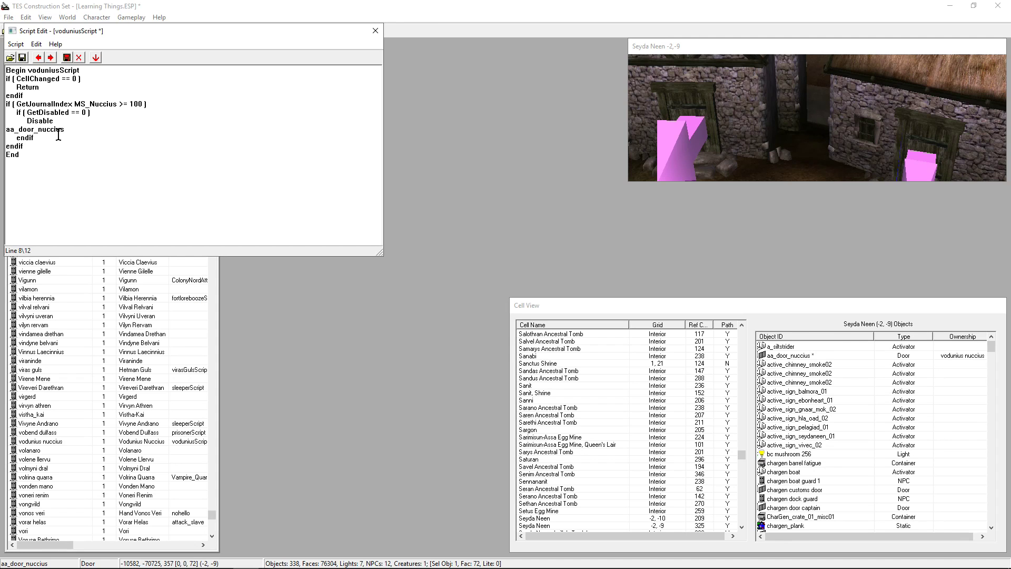
{"action": "type", "text": "\"chest_ashurninibi_01\"->Unlock"}
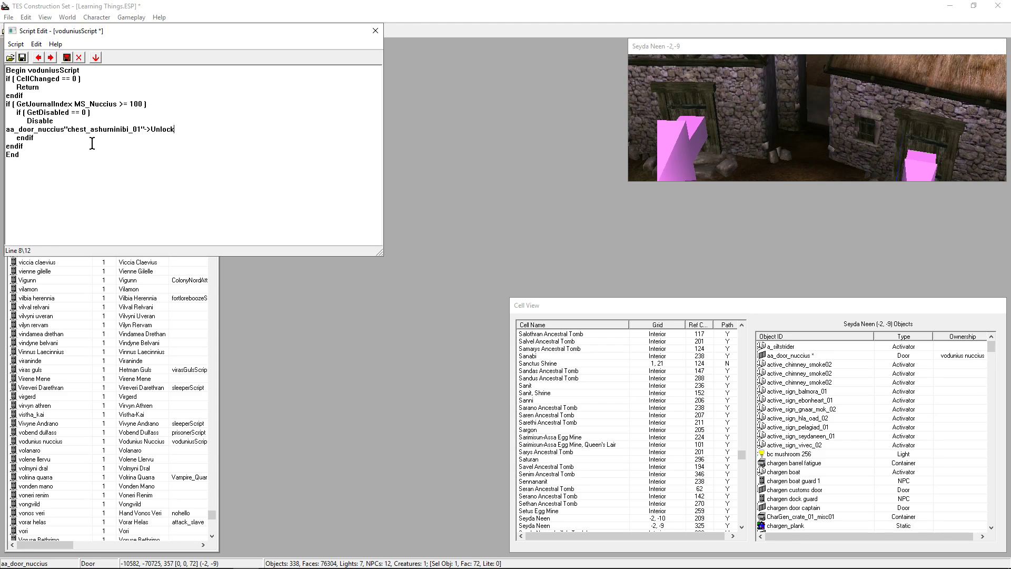
{"action": "left_click_drag", "start_coordinate": [142, 129], "coordinate": [66, 130]}
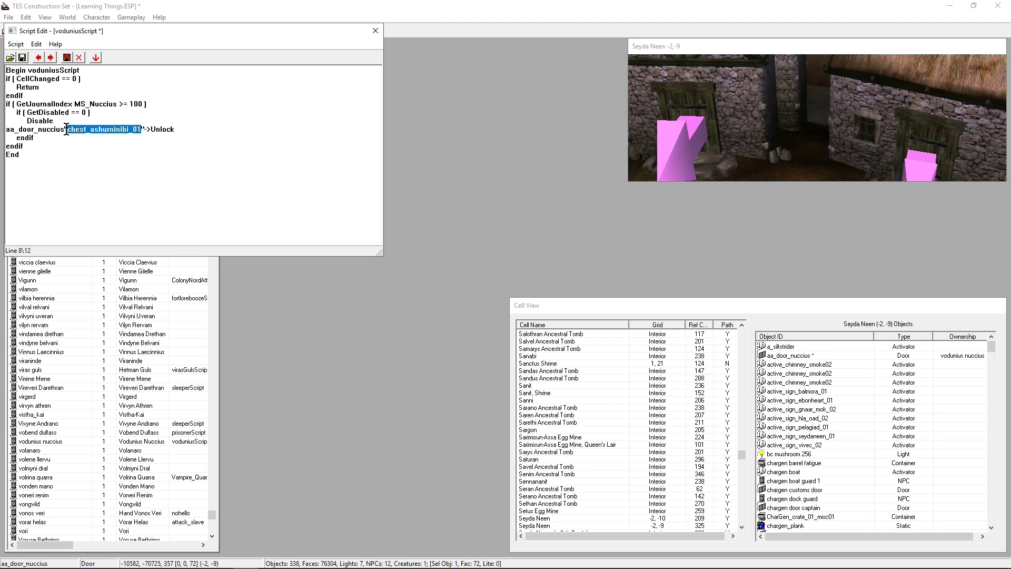
{"action": "key", "text": "Delete"}
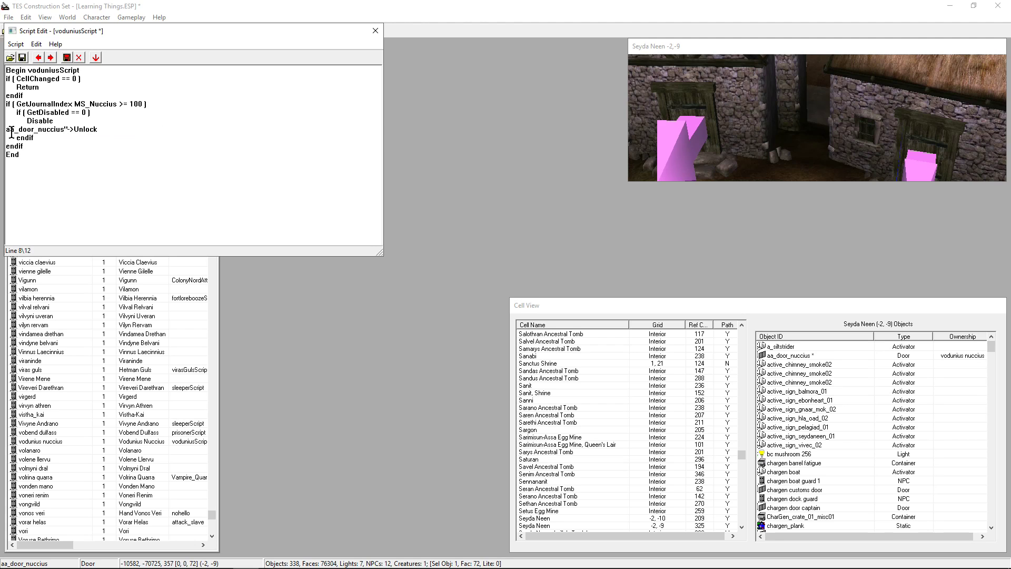
Step: Quote and indent the "aa_door_nuccius"->Unlock line, close Script Edit, and save the plugin
{"action": "left_click", "coordinate": [7, 129]}
{"action": "type", "text": "\""}
{"action": "key", "text": "Tab"}
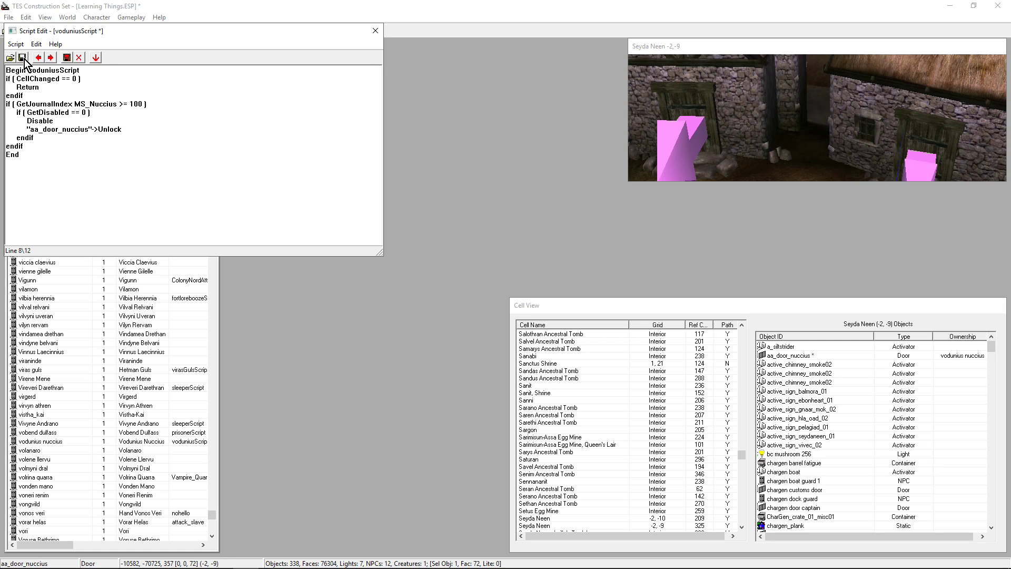
{"action": "left_click", "coordinate": [99, 58]}
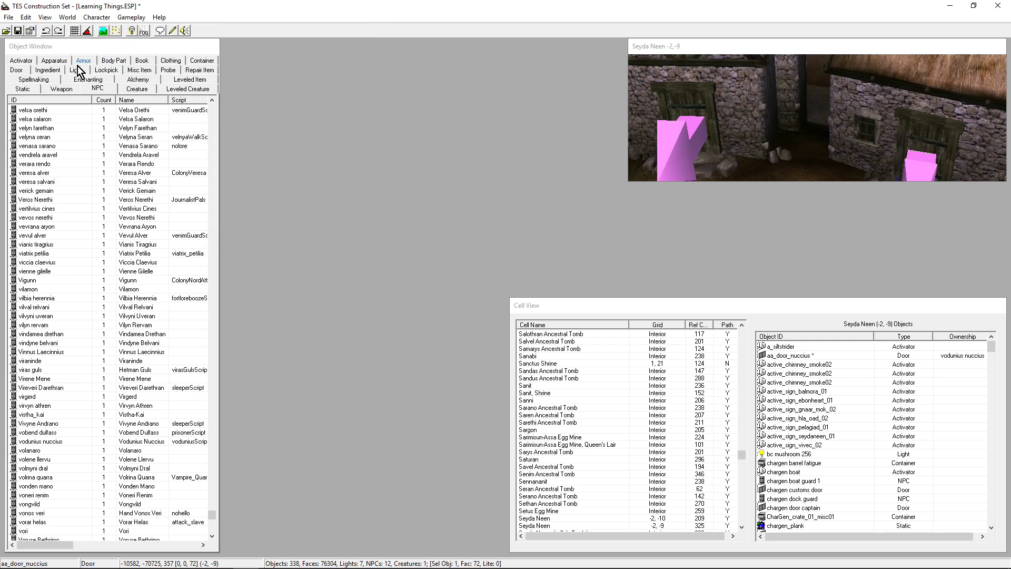
{"action": "left_click", "coordinate": [19, 31]}
Step: Minimize the Construction Set, the UESP browser and the BetaComment checklist to clear the desktop
{"action": "mouse_move", "coordinate": [90, 563]}
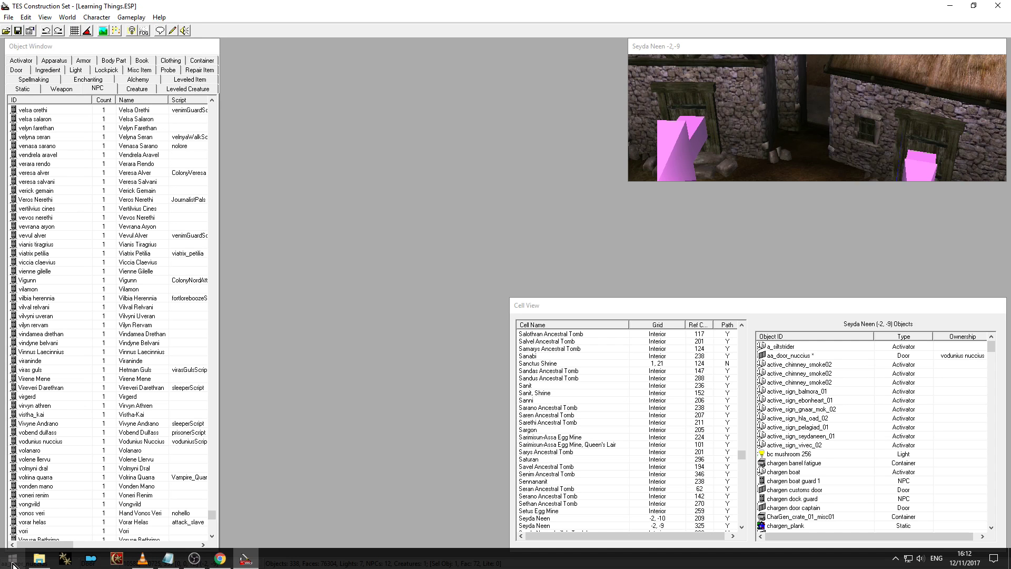
{"action": "left_click", "coordinate": [949, 6]}
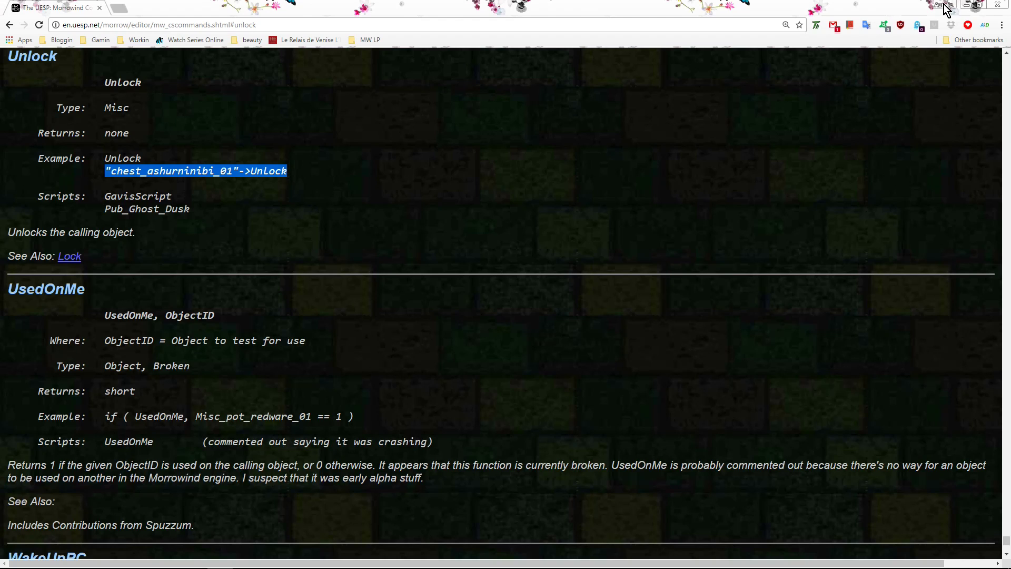
{"action": "left_click", "coordinate": [969, 7]}
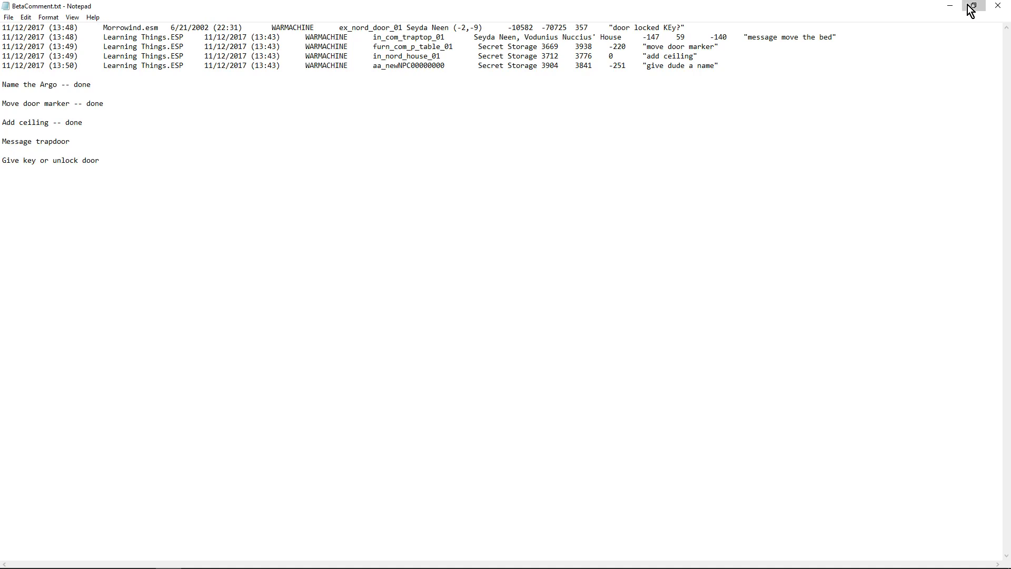
{"action": "left_click", "coordinate": [949, 6]}
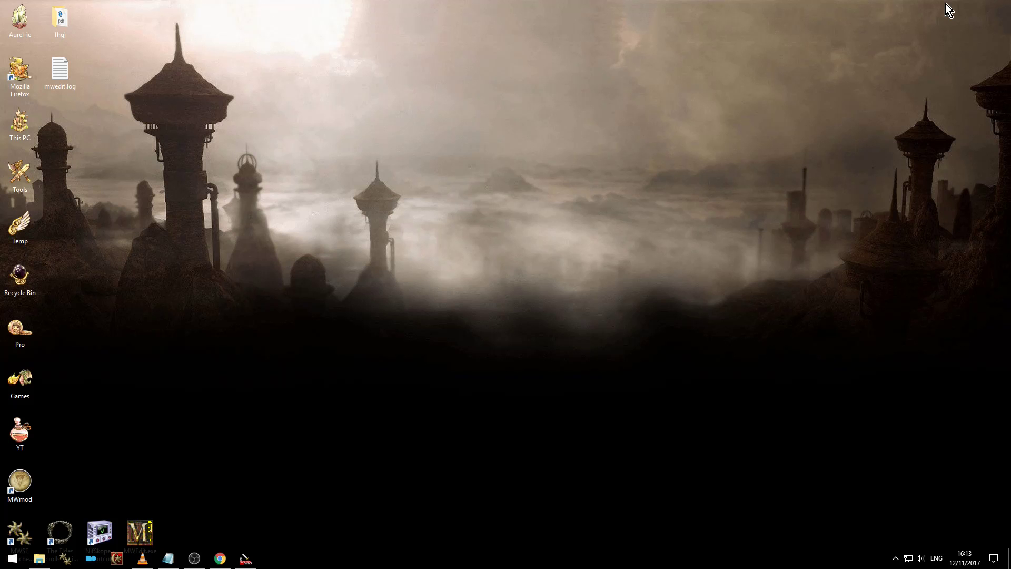
Step: Launch MWEdit and load Learning Things.ESP with the Morrowind, Tribunal and Bloodmoon masters
{"action": "double_click", "coordinate": [138, 532]}
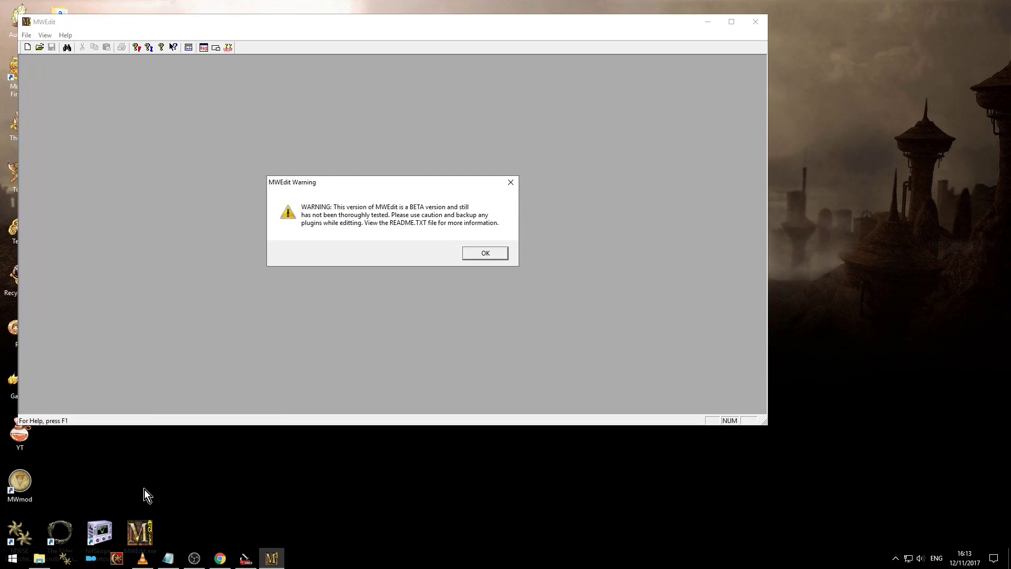
{"action": "left_click", "coordinate": [465, 252]}
{"action": "left_click", "coordinate": [27, 35]}
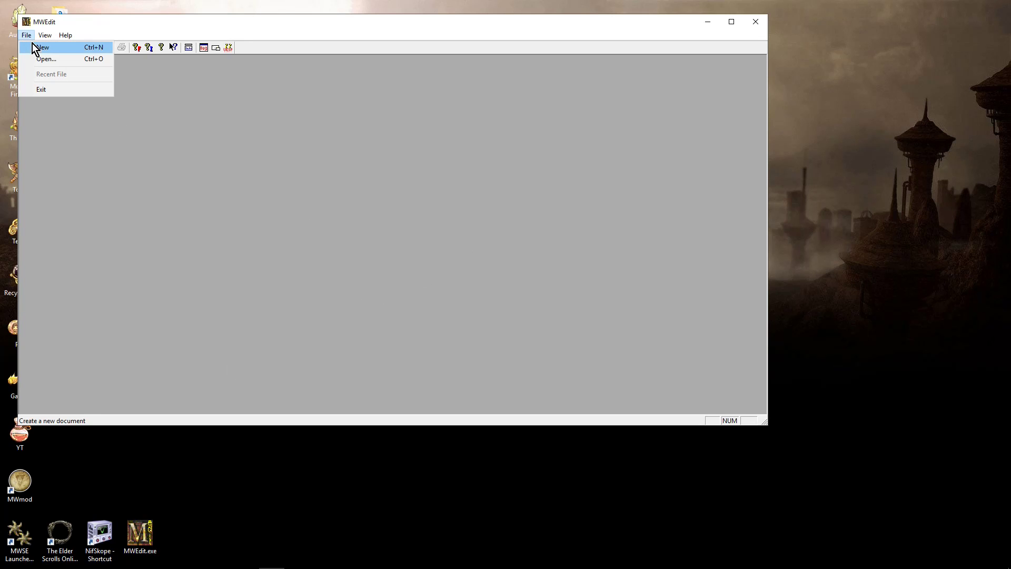
{"action": "left_click", "coordinate": [35, 59]}
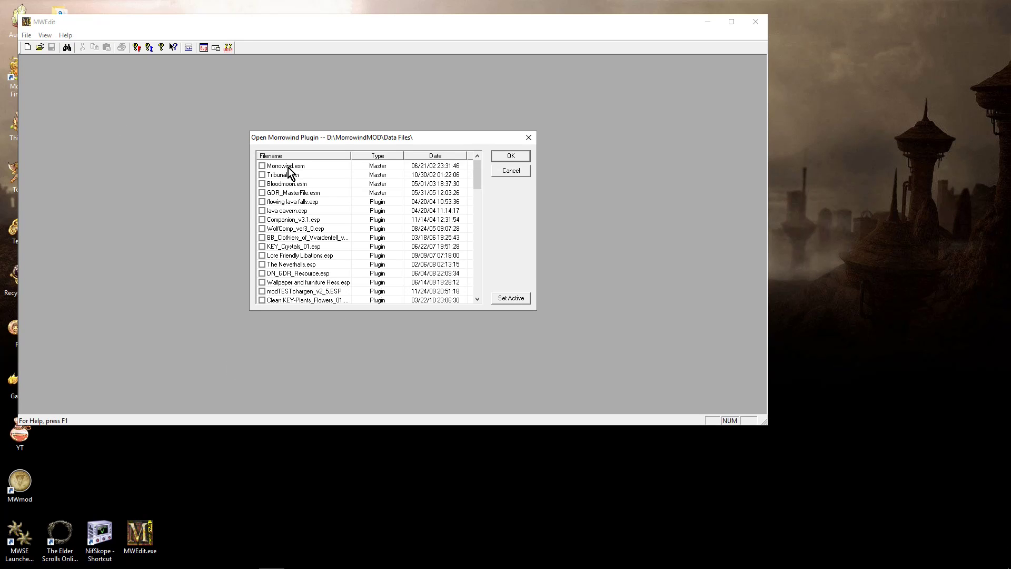
{"action": "double_click", "coordinate": [287, 167]}
{"action": "double_click", "coordinate": [275, 177]}
{"action": "double_click", "coordinate": [272, 183]}
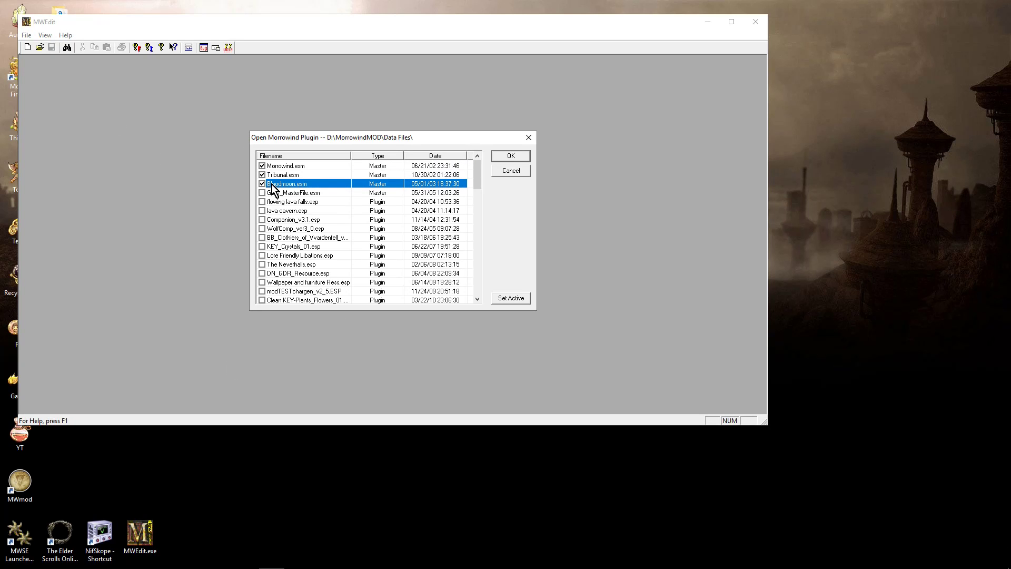
{"action": "left_click_drag", "start_coordinate": [475, 170], "coordinate": [490, 278]}
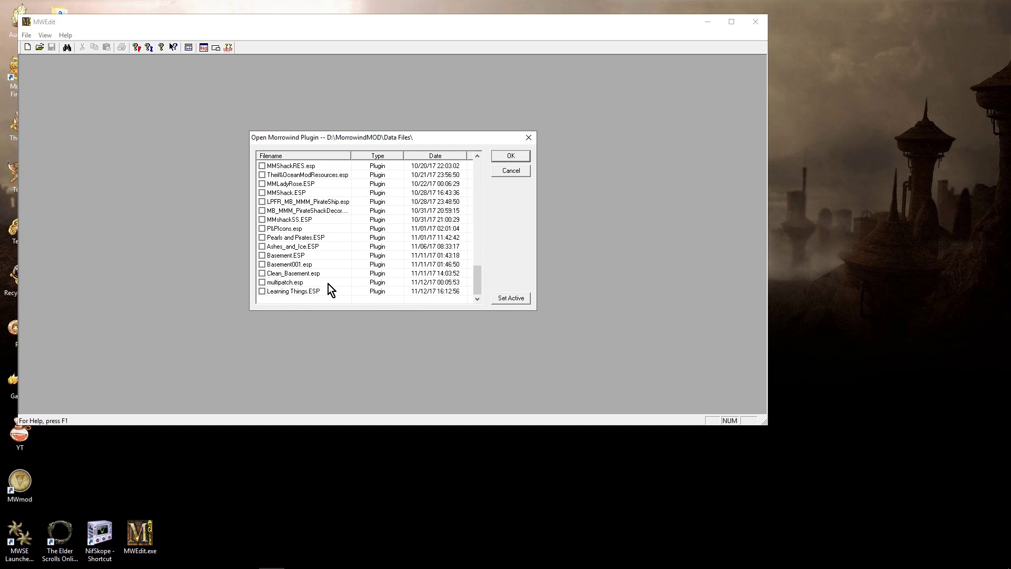
{"action": "double_click", "coordinate": [277, 294]}
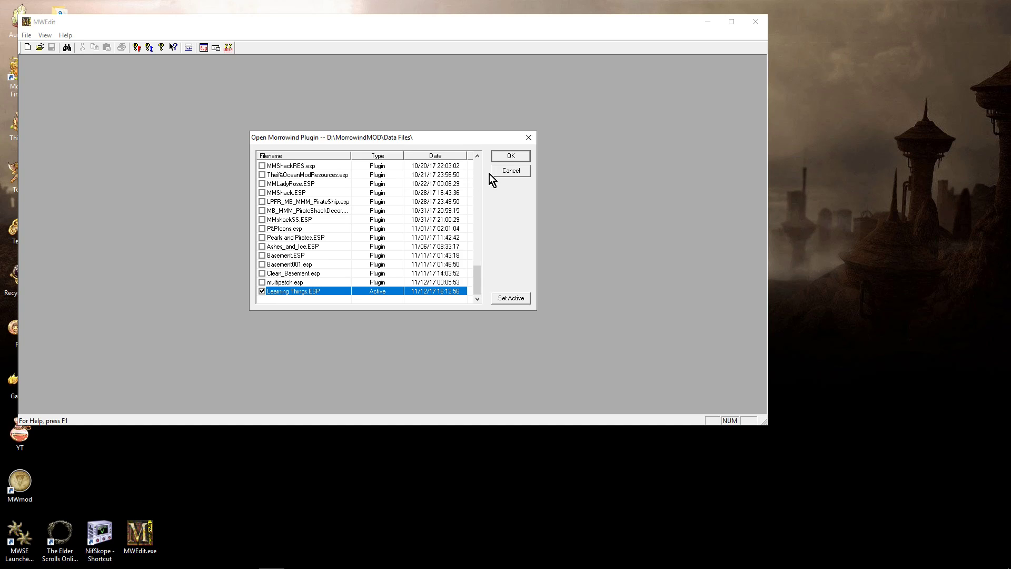
{"action": "left_click", "coordinate": [502, 156]}
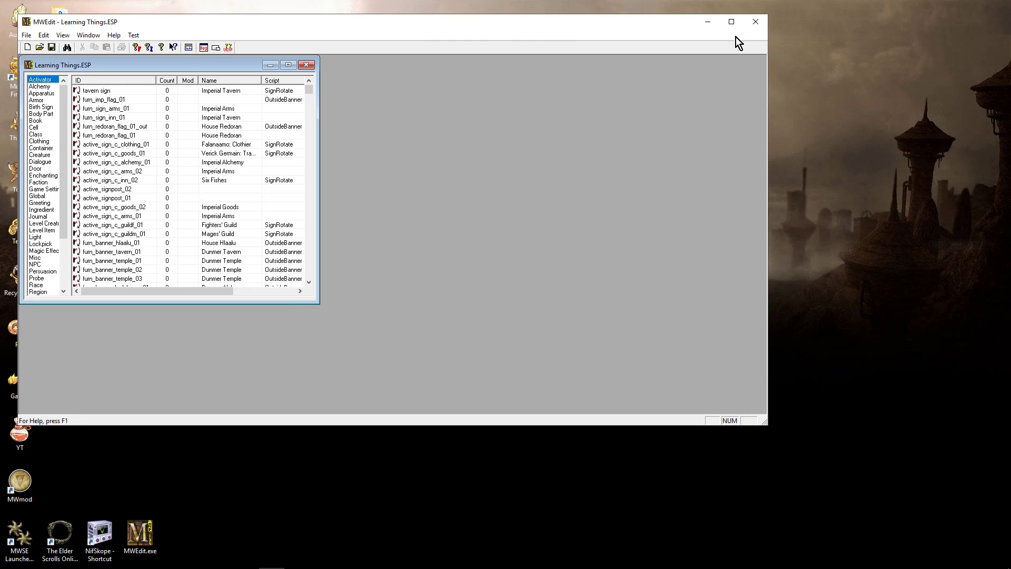
Step: Maximize MWEdit, list the Script records and search 'vo' to find voduniusScript
{"action": "left_click", "coordinate": [739, 24]}
{"action": "left_click", "coordinate": [26, 172]}
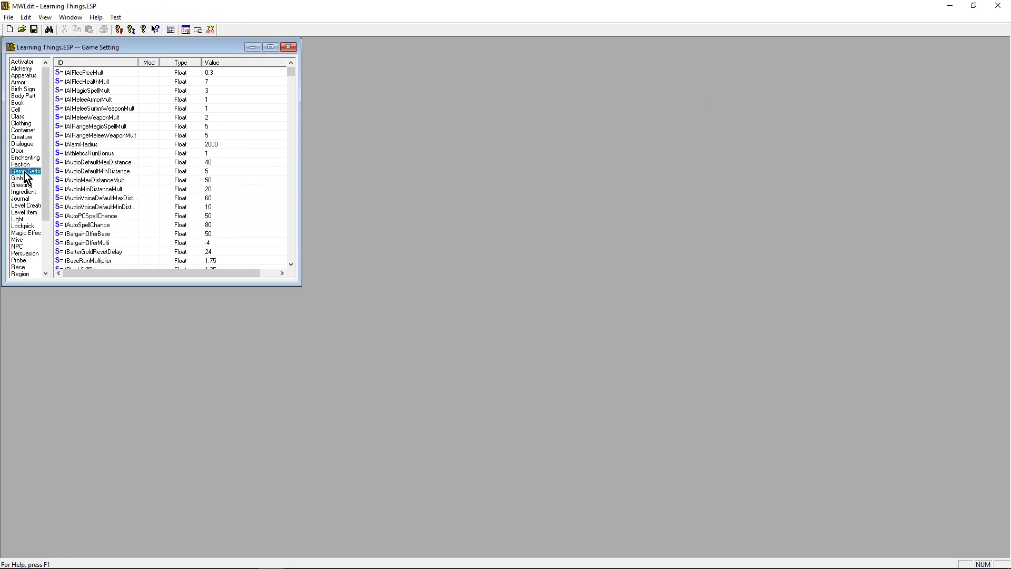
{"action": "key", "text": "s"}
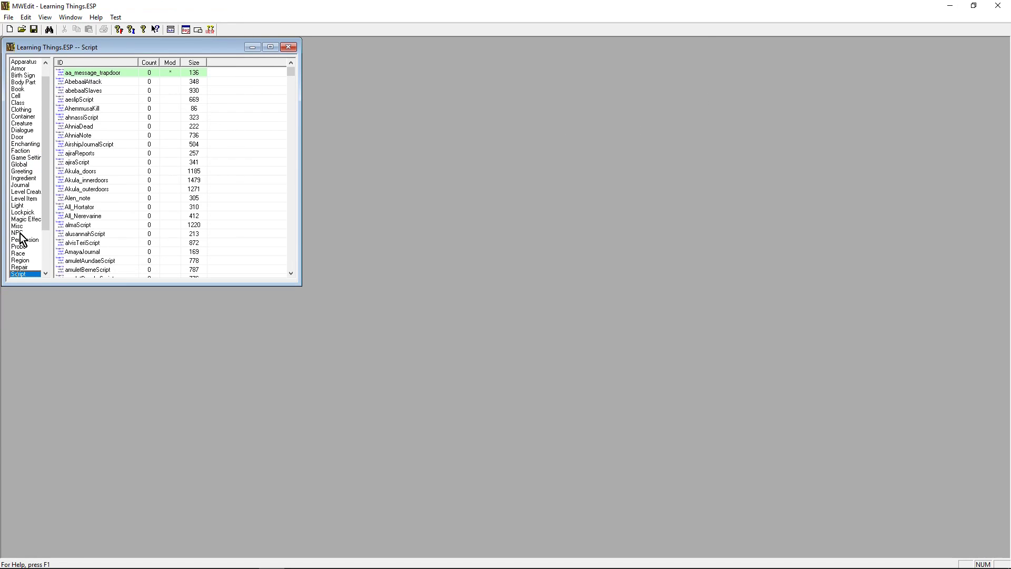
{"action": "left_click", "coordinate": [94, 73]}
{"action": "scroll", "coordinate": [103, 157], "scroll_direction": "down", "scroll_amount": 5}
{"action": "left_click", "coordinate": [103, 177]}
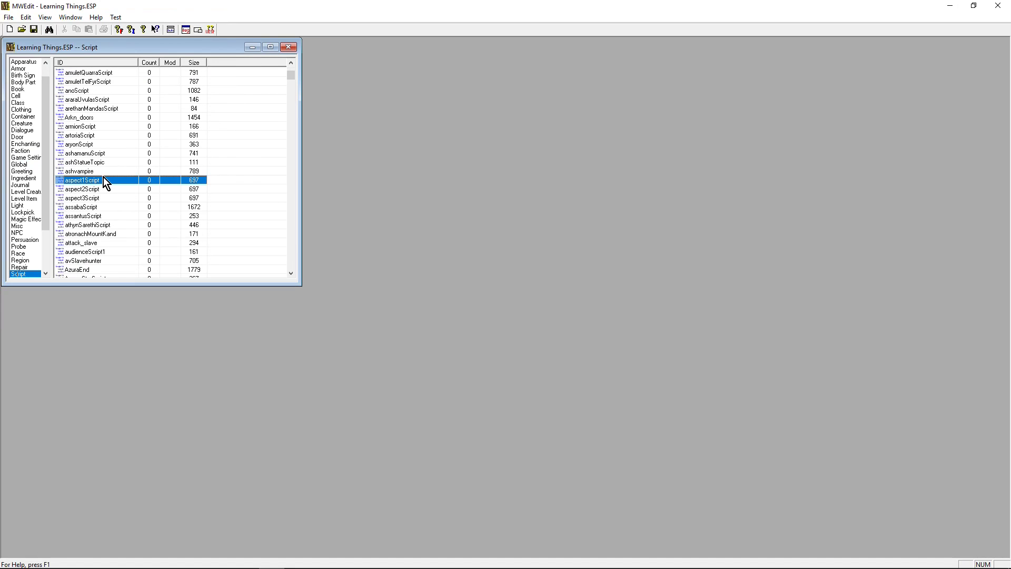
{"action": "type", "text": "vo"}
{"action": "scroll", "coordinate": [104, 179], "scroll_direction": "down", "scroll_amount": 3}
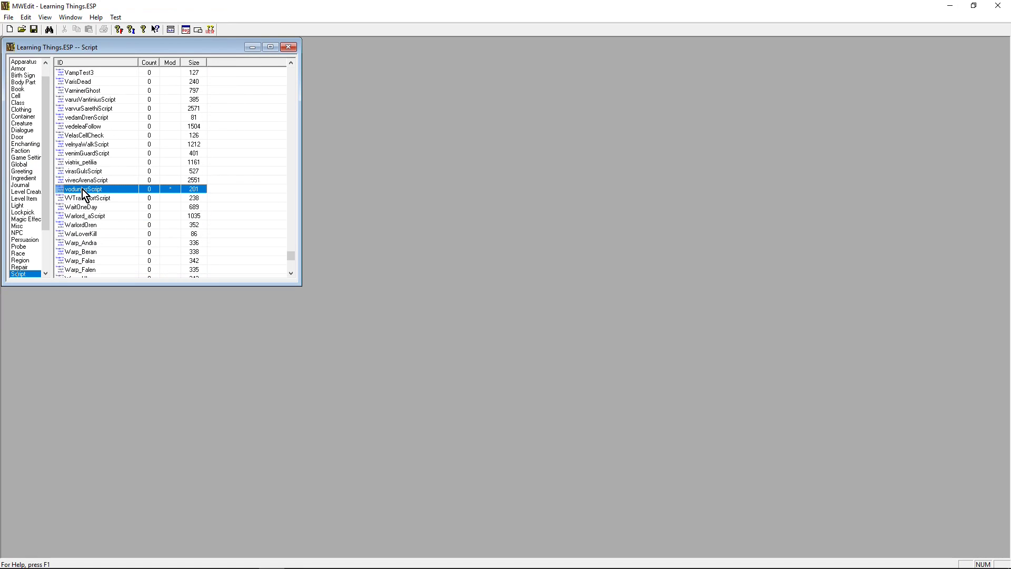
Step: Open voduniusScript, auto-indent it, and add a blank line after its Begin line
{"action": "double_click", "coordinate": [83, 189]}
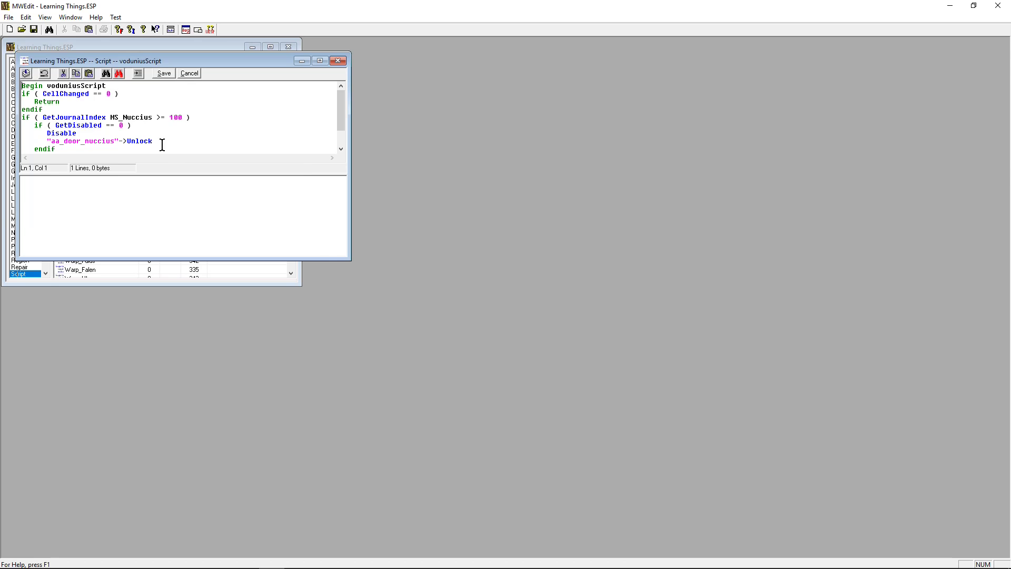
{"action": "left_click_drag", "start_coordinate": [349, 259], "coordinate": [513, 405]}
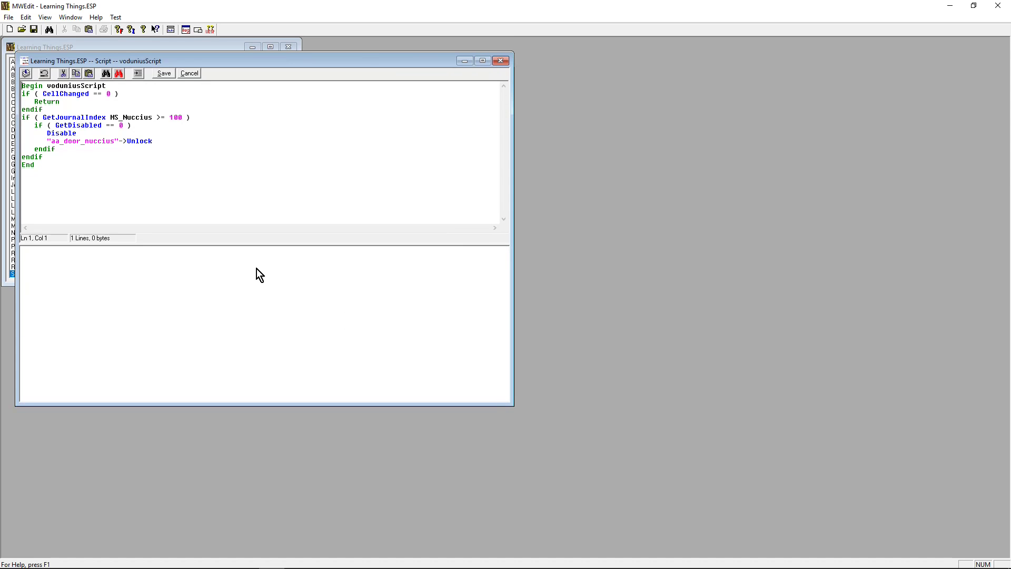
{"action": "left_click", "coordinate": [138, 74]}
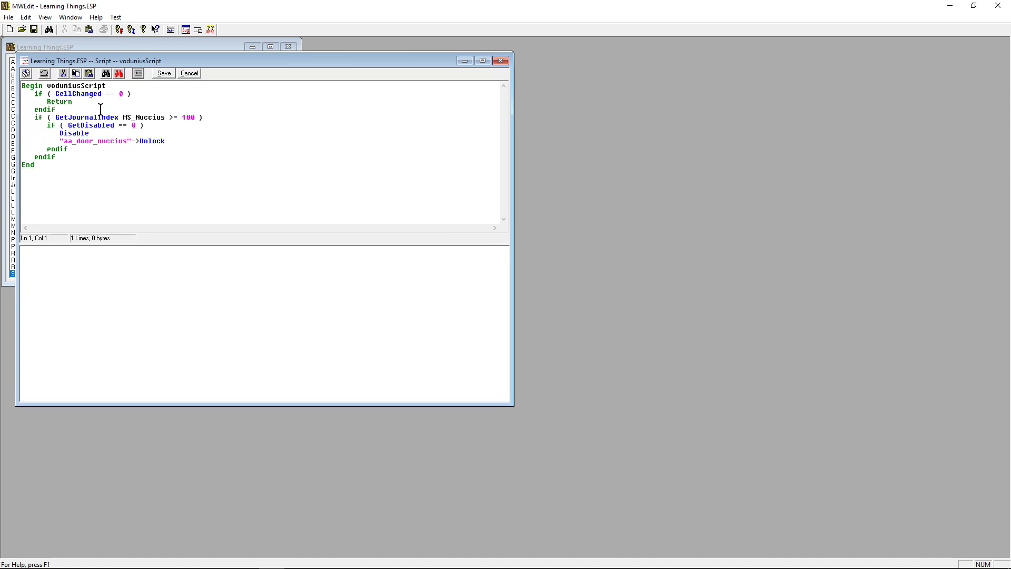
{"action": "left_click", "coordinate": [111, 87]}
{"action": "key", "text": "Return"}
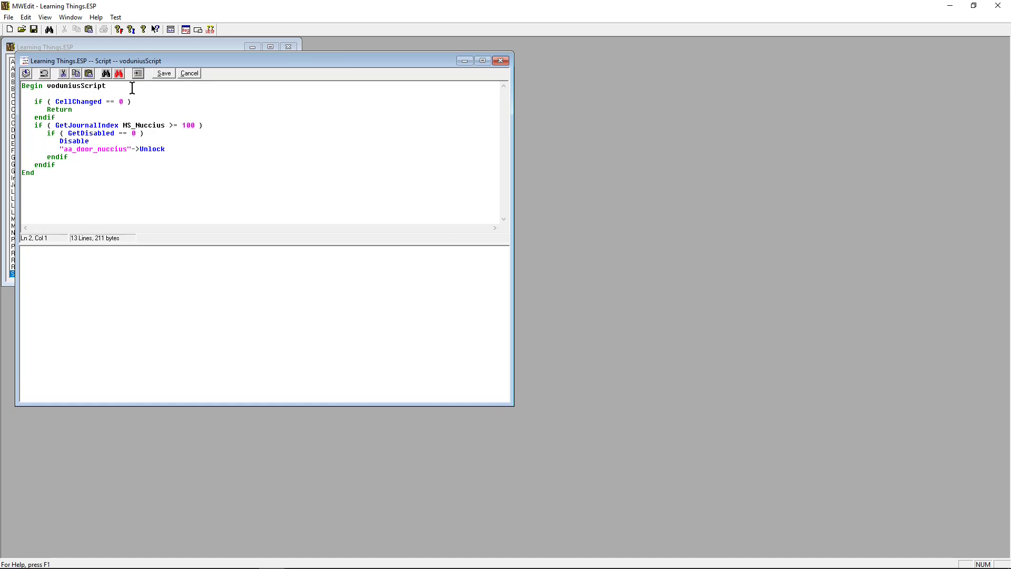
Step: Compile the script with 0 warnings and 0 errors, then select all its text
{"action": "left_click", "coordinate": [26, 75]}
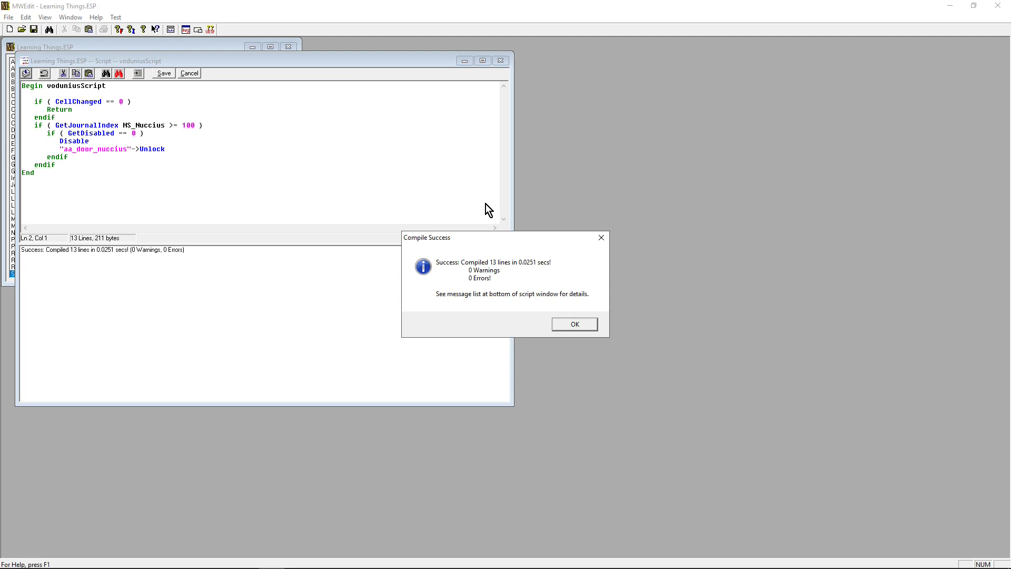
{"action": "left_click", "coordinate": [574, 324]}
{"action": "left_click_drag", "start_coordinate": [61, 181], "coordinate": [0, 78]}
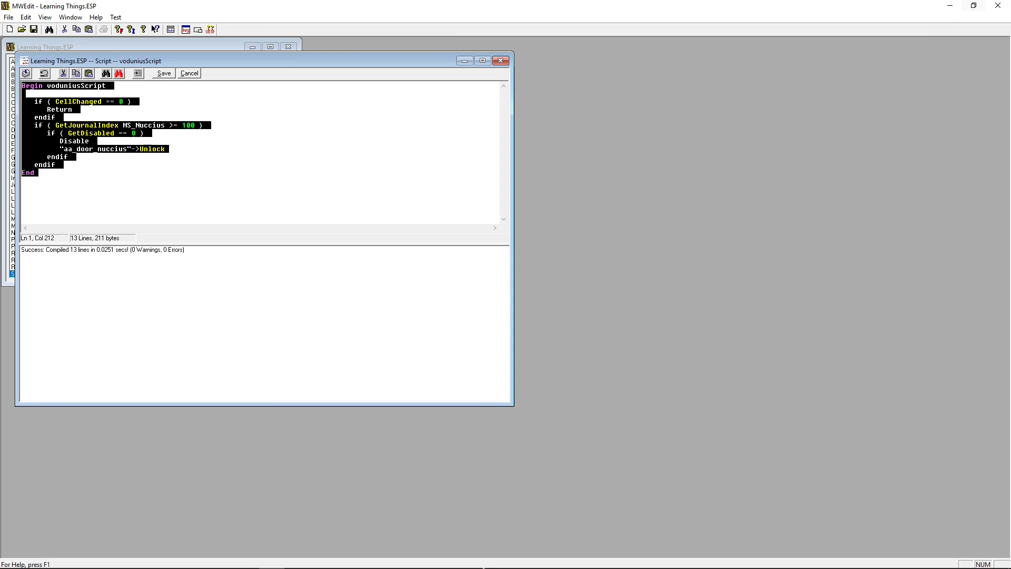
Step: Back in the Construction Set, load voduniusScript into Script Edit
{"action": "mouse_move", "coordinate": [406, 552]}
{"action": "left_click", "coordinate": [245, 558]}
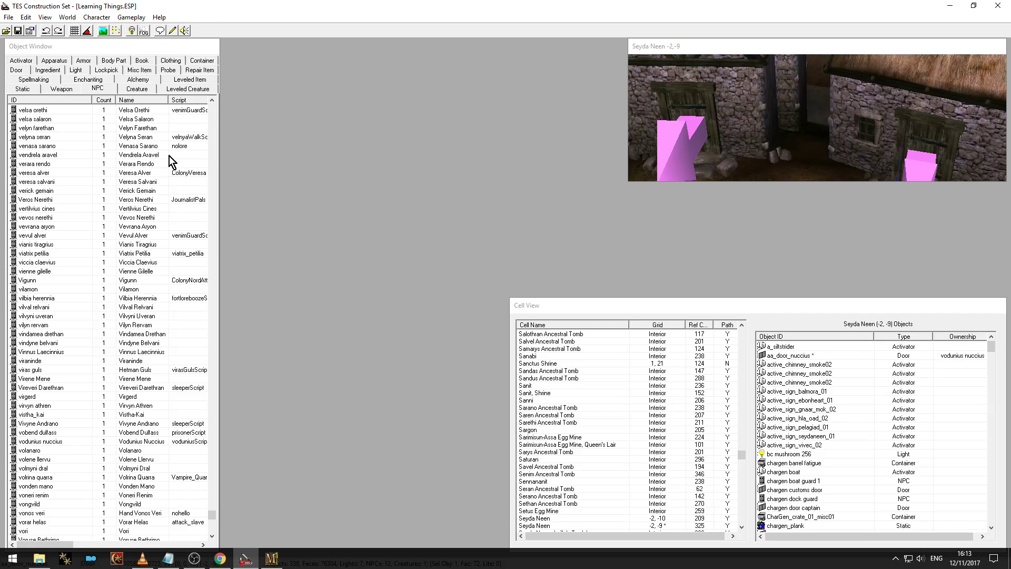
{"action": "left_click", "coordinate": [174, 30]}
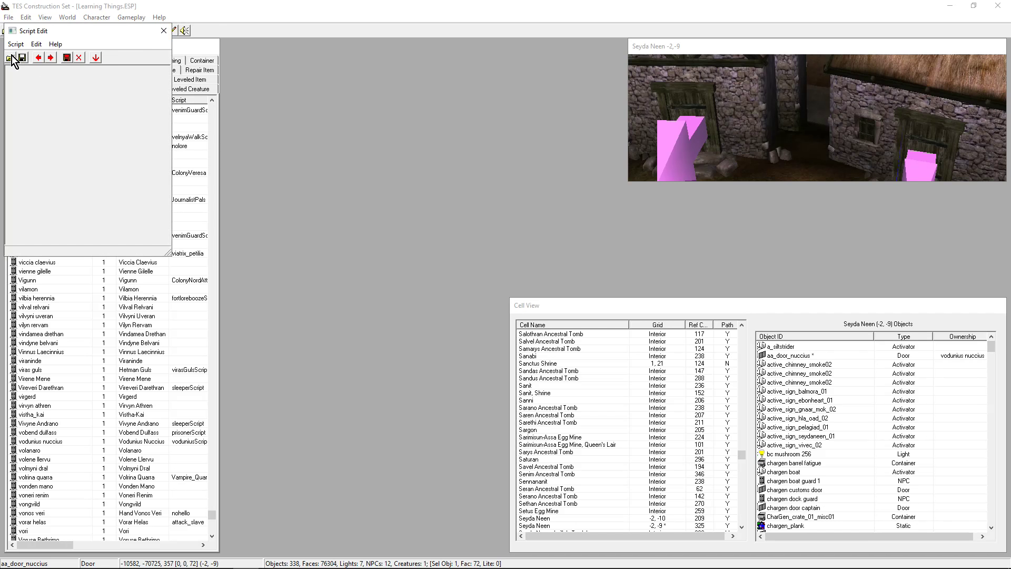
{"action": "left_click", "coordinate": [11, 58]}
{"action": "left_click", "coordinate": [53, 173]}
{"action": "type", "text": "voduniusScript *"}
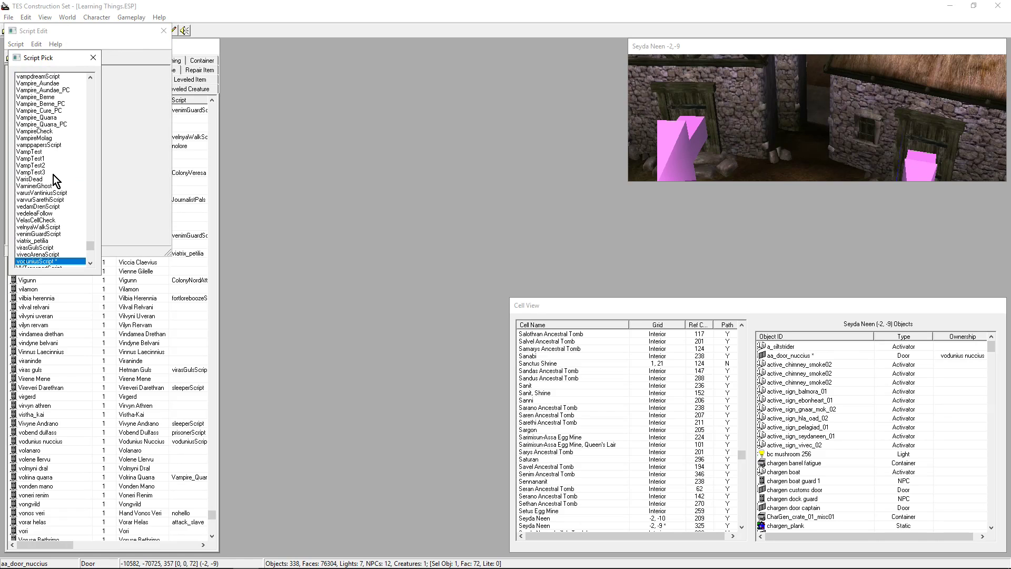
{"action": "double_click", "coordinate": [45, 261]}
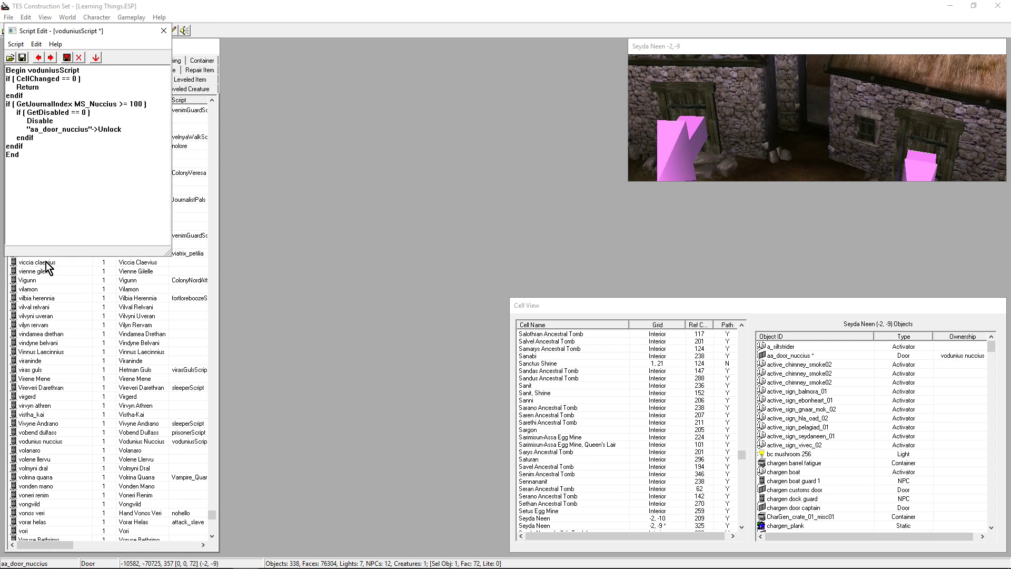
Step: Replace the script's text with the pasted indented version and save it
{"action": "left_click_drag", "start_coordinate": [36, 155], "coordinate": [5, 57]}
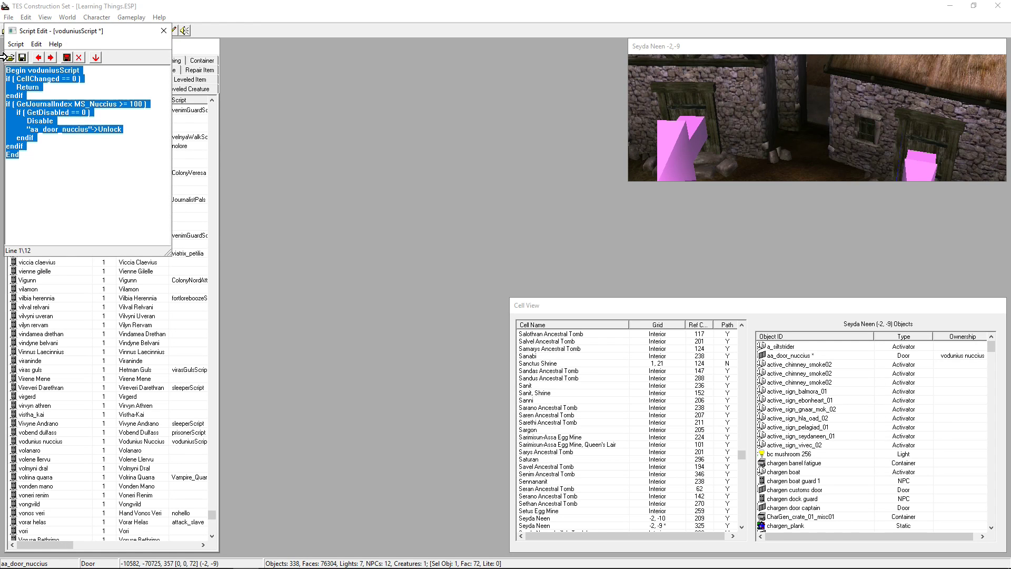
{"action": "type", "text": "Begin voduniusScript     if ( CellChanged == 0 )       Return    endif    if ( GetJournalIndex MS_Nuccius >= 100 )       if ( GetDisabled == 0 )          Disable          \"aa_door_nuccius\"->Unlock       endif    endif End"}
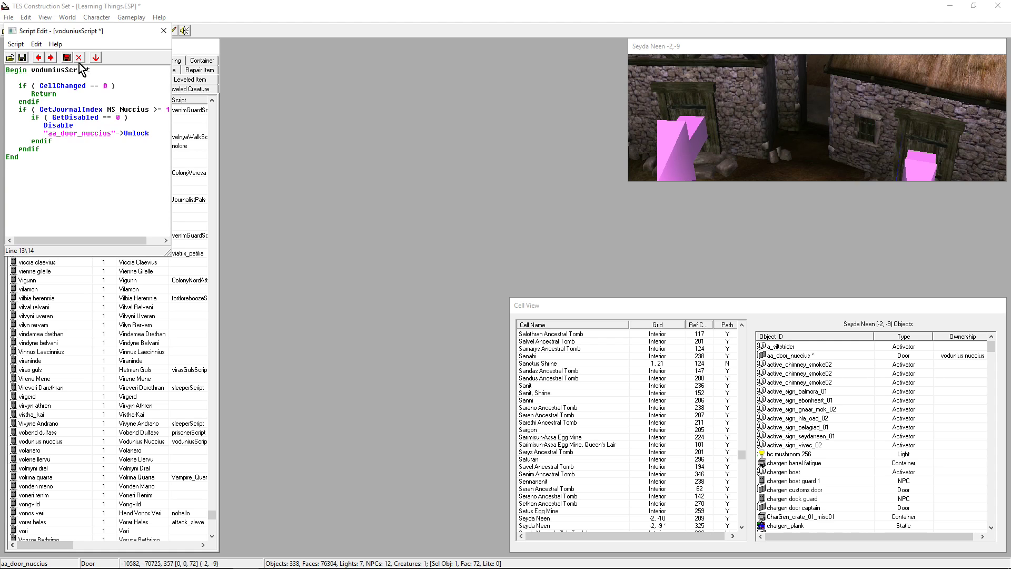
{"action": "left_click", "coordinate": [95, 58]}
{"action": "left_click", "coordinate": [19, 31]}
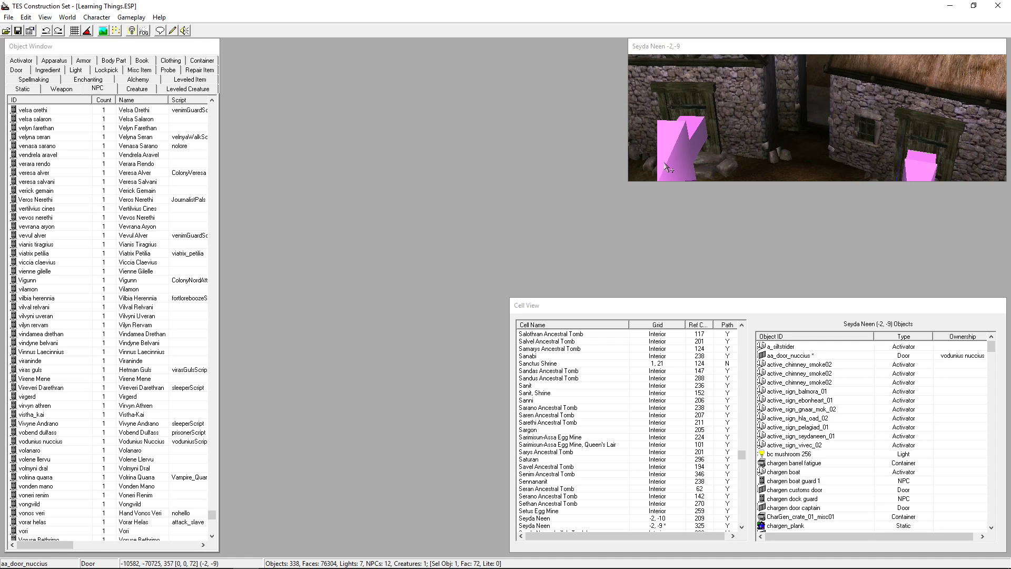
Step: Open the Dialogue window on the Journal tab and scroll to the MS_ topics
{"action": "left_click", "coordinate": [627, 182]}
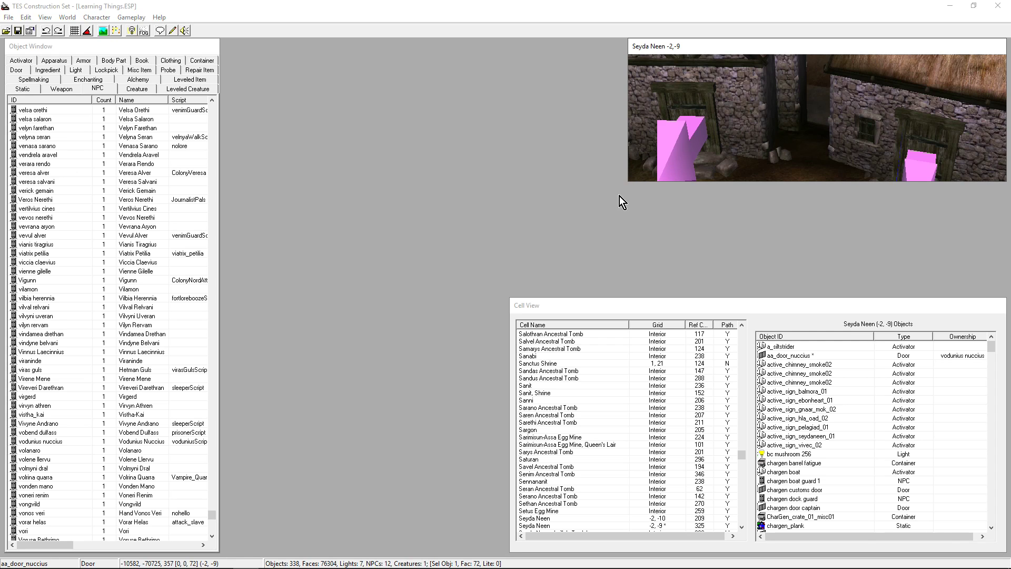
{"action": "left_click", "coordinate": [159, 31]}
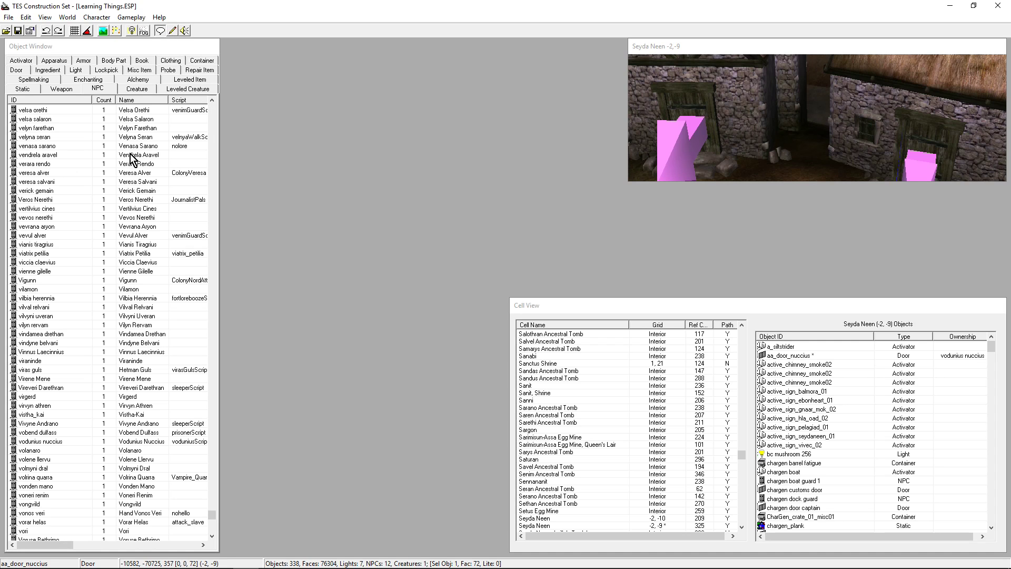
{"action": "left_click", "coordinate": [342, 126]}
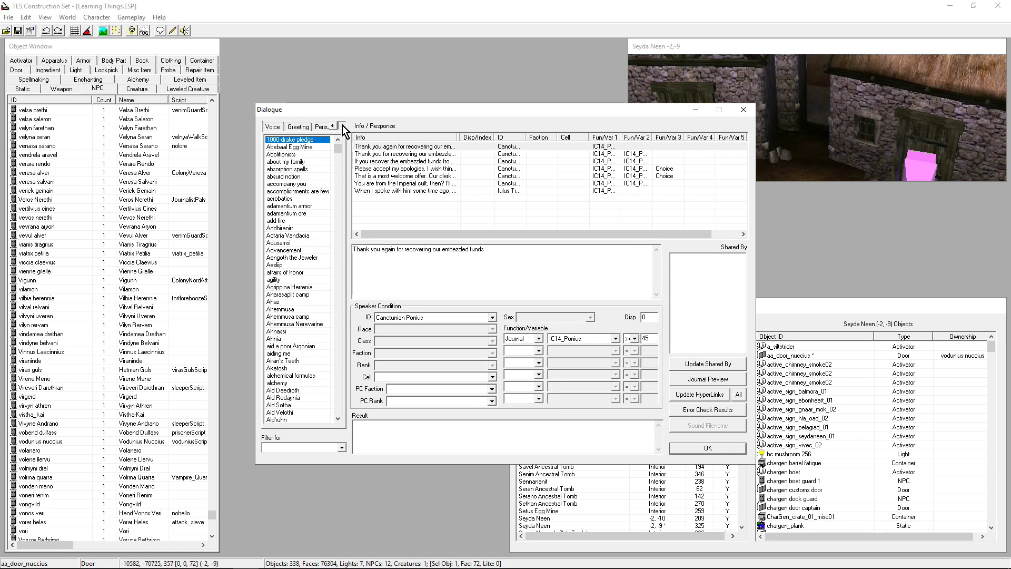
{"action": "left_click", "coordinate": [342, 126]}
{"action": "left_click", "coordinate": [342, 125]}
{"action": "left_click", "coordinate": [308, 126]}
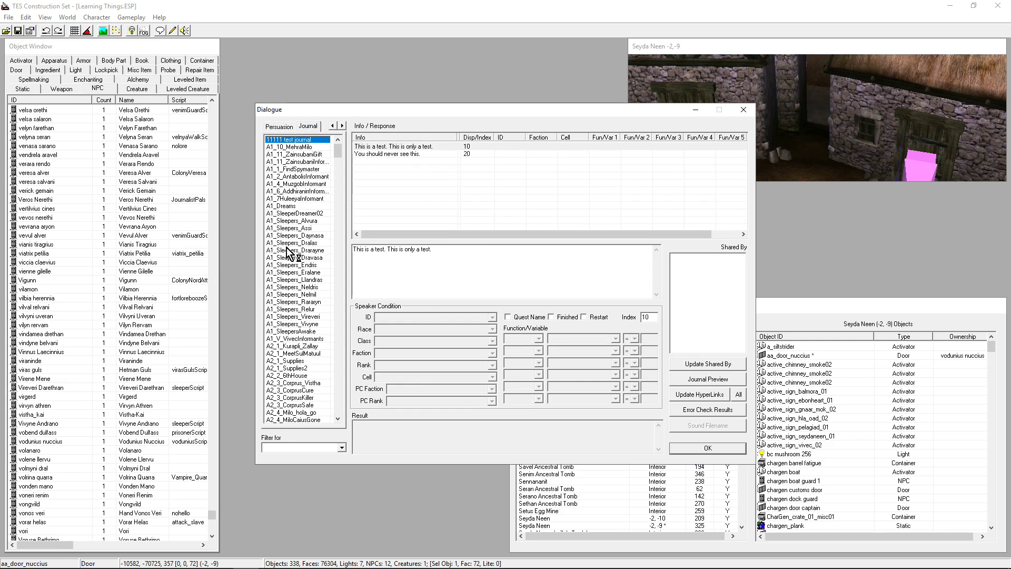
{"action": "left_click", "coordinate": [292, 347]}
{"action": "scroll", "coordinate": [293, 353], "scroll_direction": "down", "scroll_amount": 15}
{"action": "left_click", "coordinate": [293, 350]}
{"action": "scroll", "coordinate": [293, 353], "scroll_direction": "down", "scroll_amount": 10}
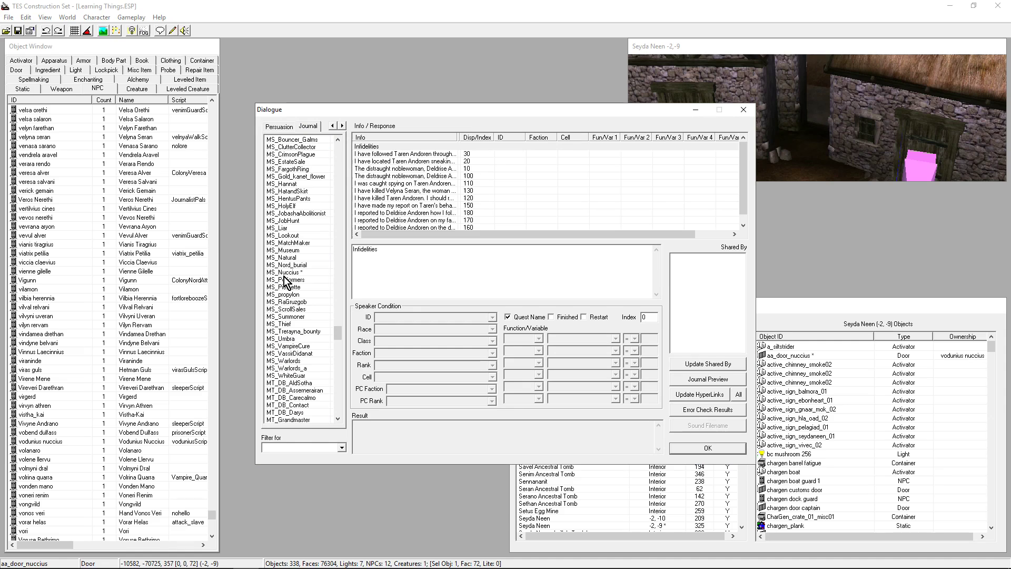
Step: Check MS_Nuccius index 100 is the cursed-ring purchase, then open an empty Script Edit
{"action": "left_click", "coordinate": [284, 272]}
{"action": "left_click", "coordinate": [420, 160]}
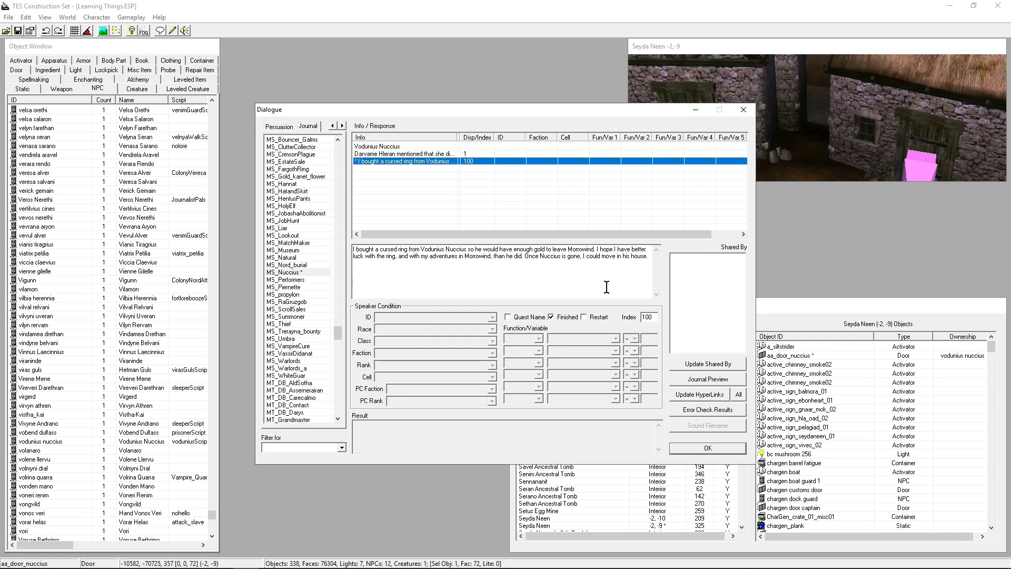
{"action": "left_click", "coordinate": [677, 451]}
{"action": "left_click", "coordinate": [171, 30]}
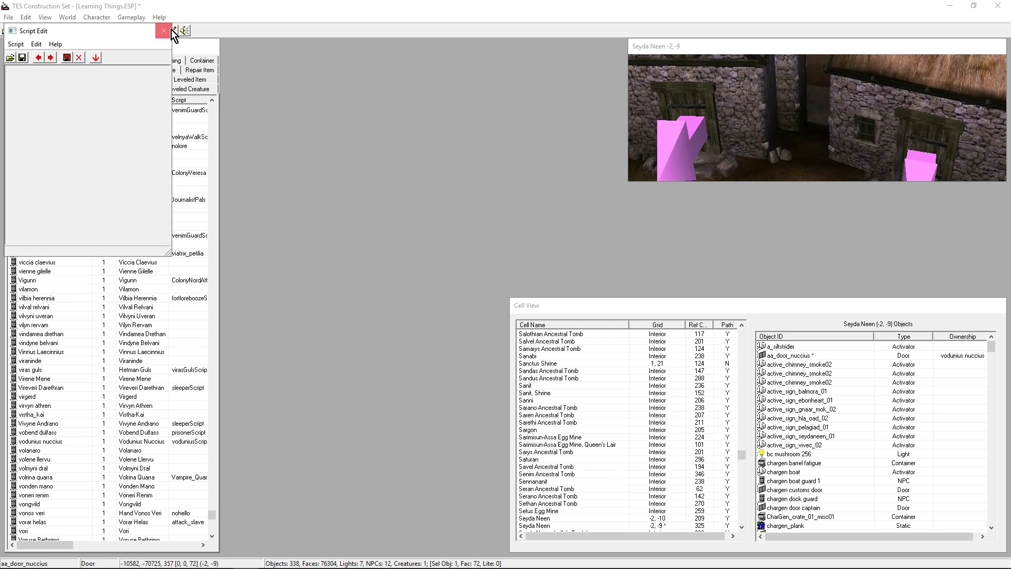
Step: Load voduniusScript, enlarge the editor and highlight its Disable and Unlock lines
{"action": "left_click", "coordinate": [17, 59]}
{"action": "left_click", "coordinate": [52, 175]}
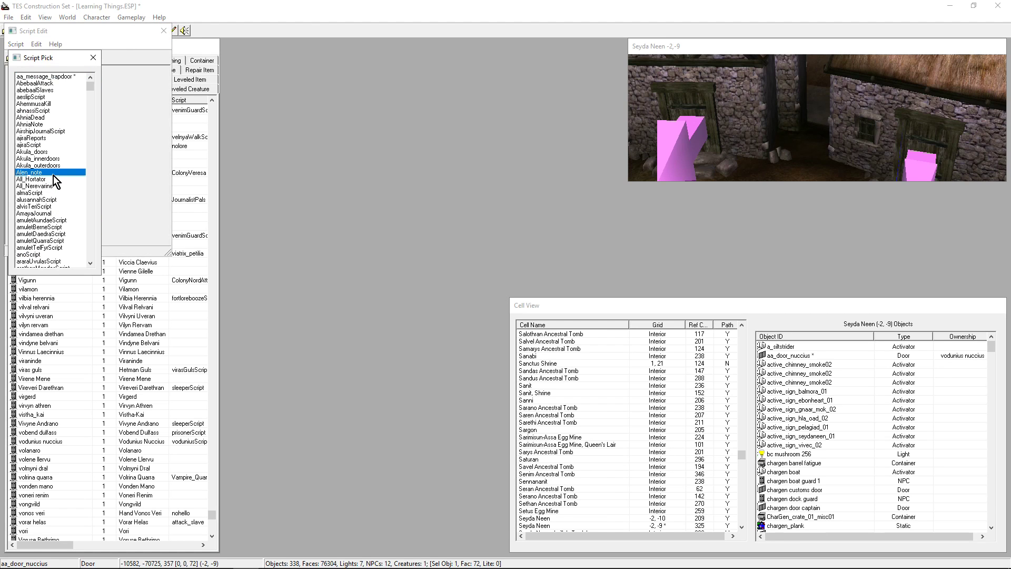
{"action": "type", "text": "vo"}
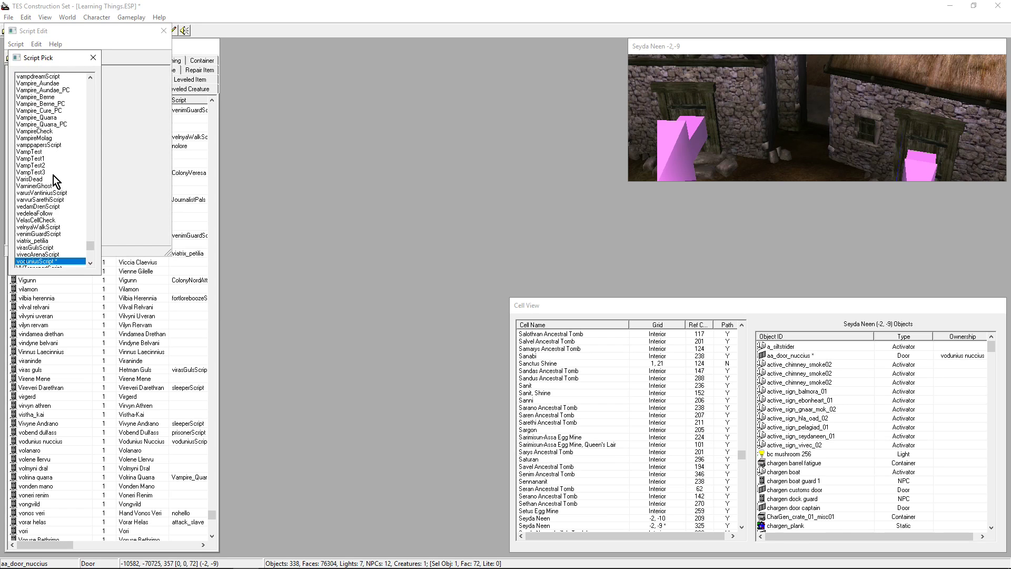
{"action": "scroll", "coordinate": [55, 181], "scroll_direction": "down", "scroll_amount": 4}
{"action": "double_click", "coordinate": [44, 181]}
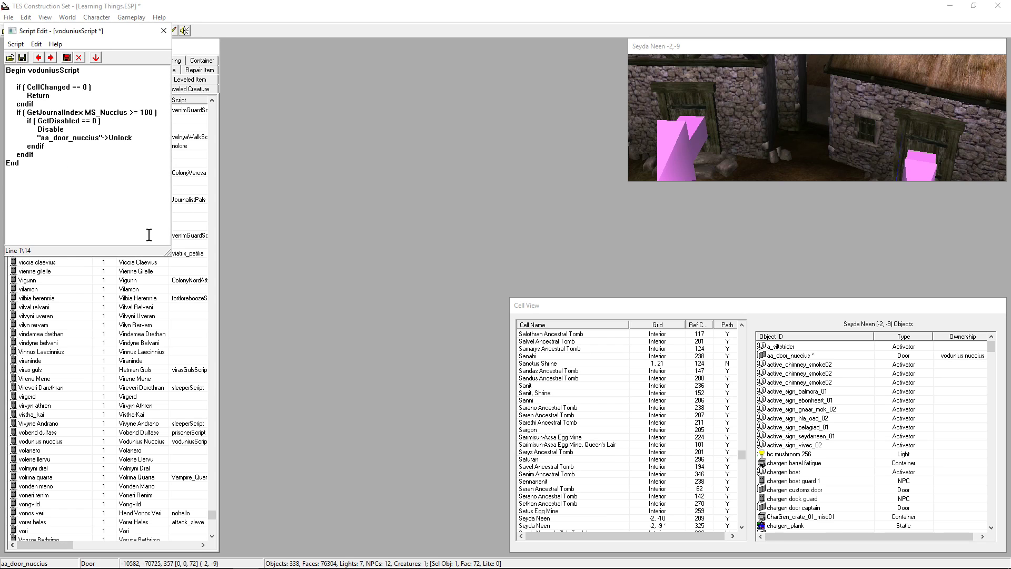
{"action": "left_click_drag", "start_coordinate": [166, 254], "coordinate": [433, 424]}
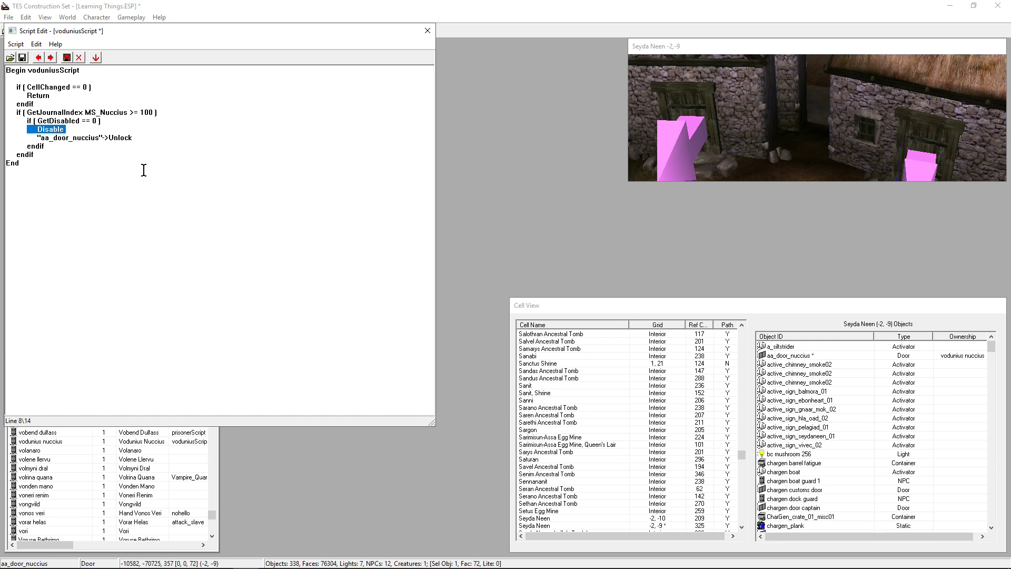
{"action": "left_click_drag", "start_coordinate": [132, 138], "coordinate": [11, 138]}
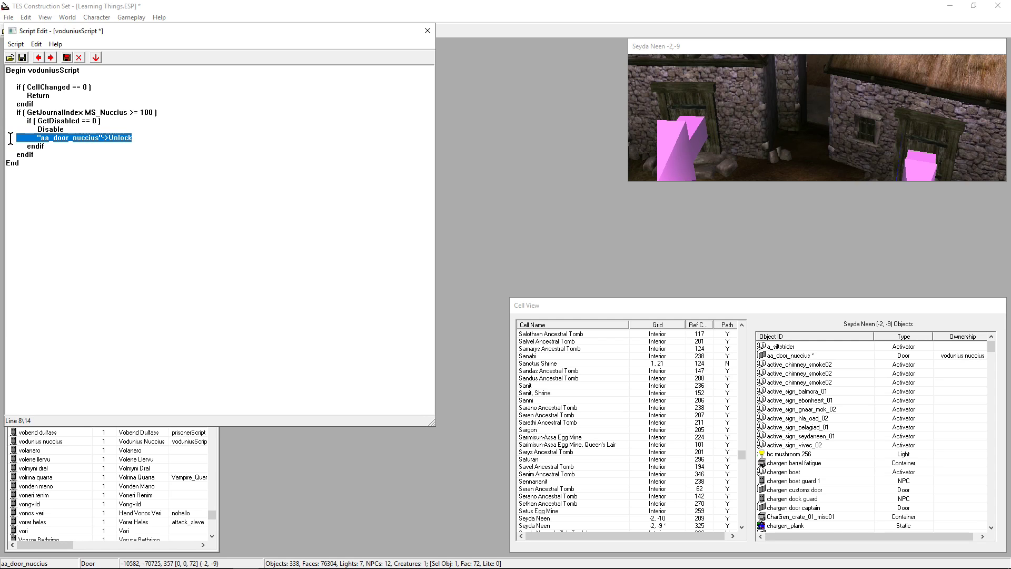
Step: Inspect the aa_door_nuccius door's lock properties, close the editor, and save Learning Things.ESP
{"action": "left_click", "coordinate": [927, 132]}
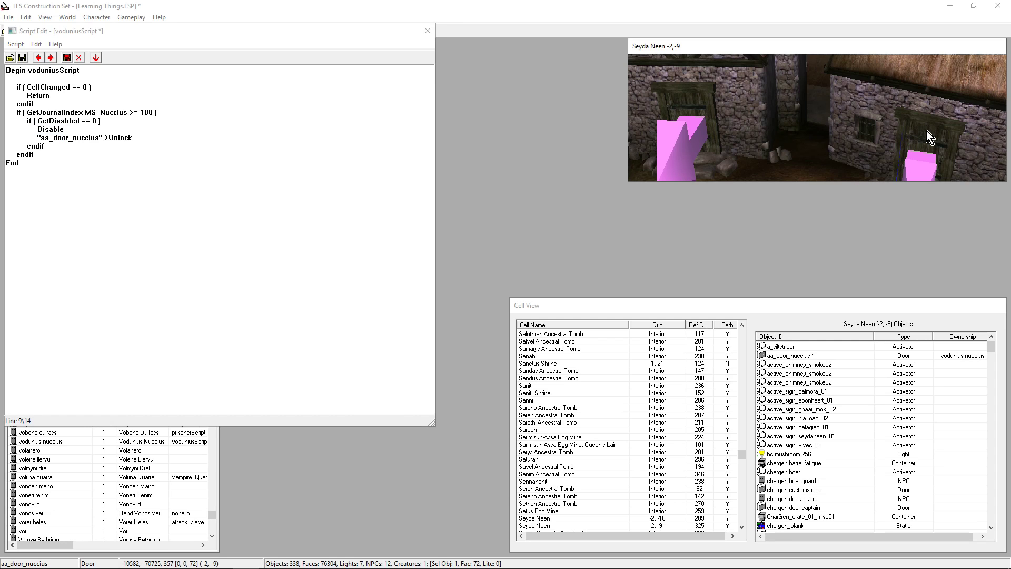
{"action": "double_click", "coordinate": [926, 131]}
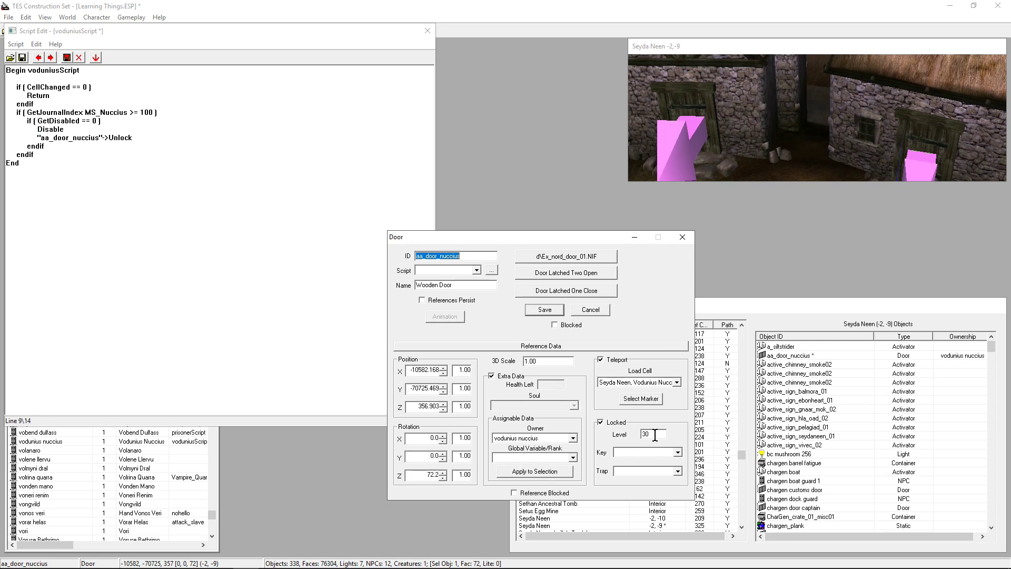
{"action": "left_click", "coordinate": [683, 237]}
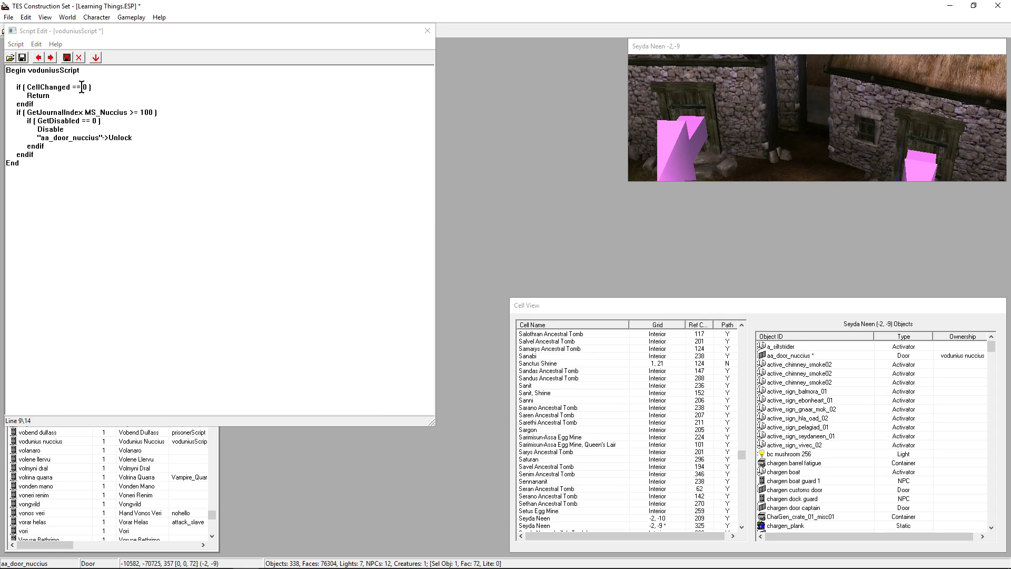
{"action": "left_click", "coordinate": [79, 57]}
{"action": "left_click", "coordinate": [17, 31]}
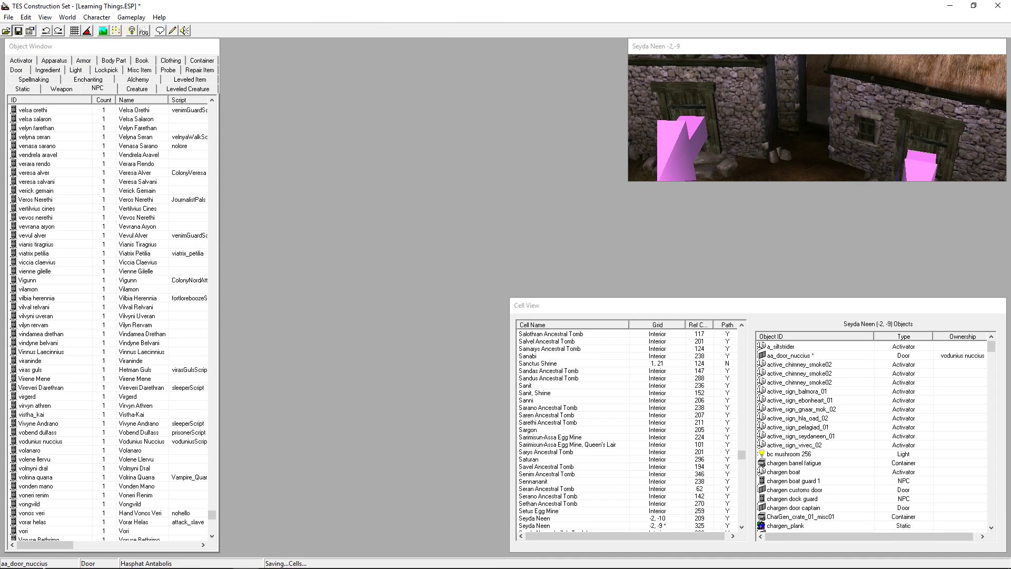
Step: Append '-- done' to 'Message trapdoor' and 'Give key or unlock door', then return to the Construction Set
{"action": "left_click", "coordinate": [194, 561]}
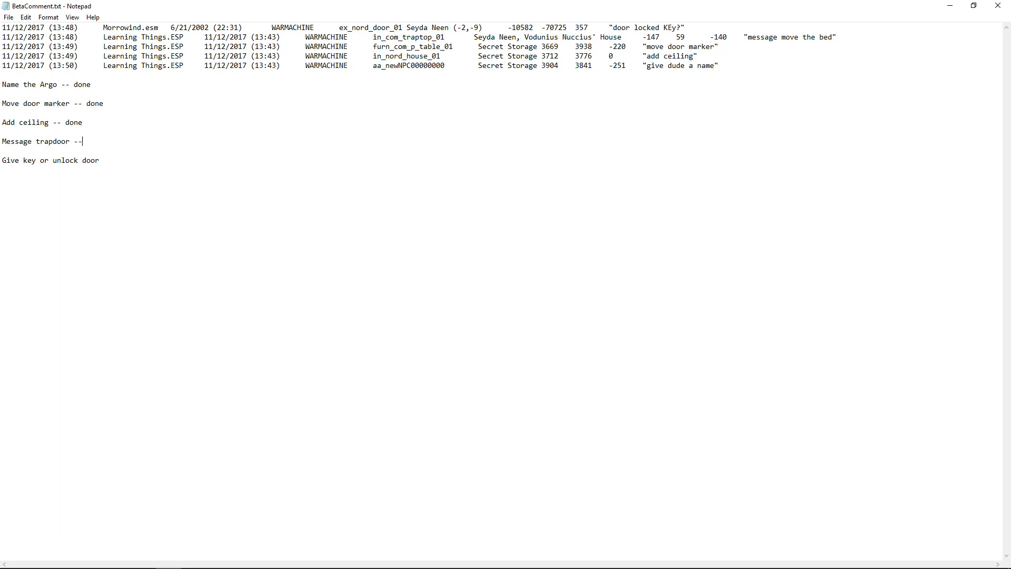
{"action": "type", "text": "-- done -- done"}
{"action": "mouse_move", "coordinate": [34, 558]}
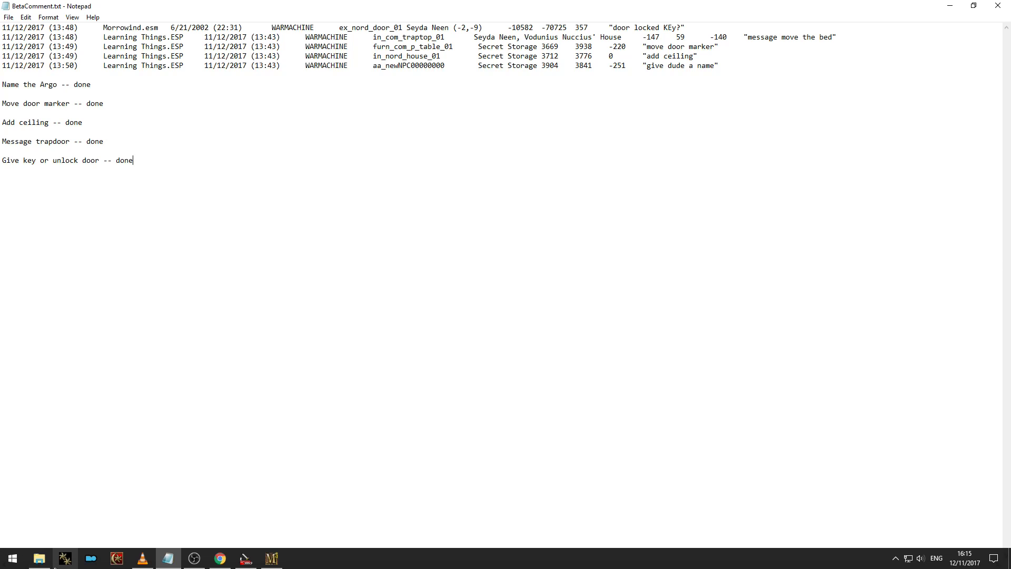
{"action": "left_click", "coordinate": [246, 560]}
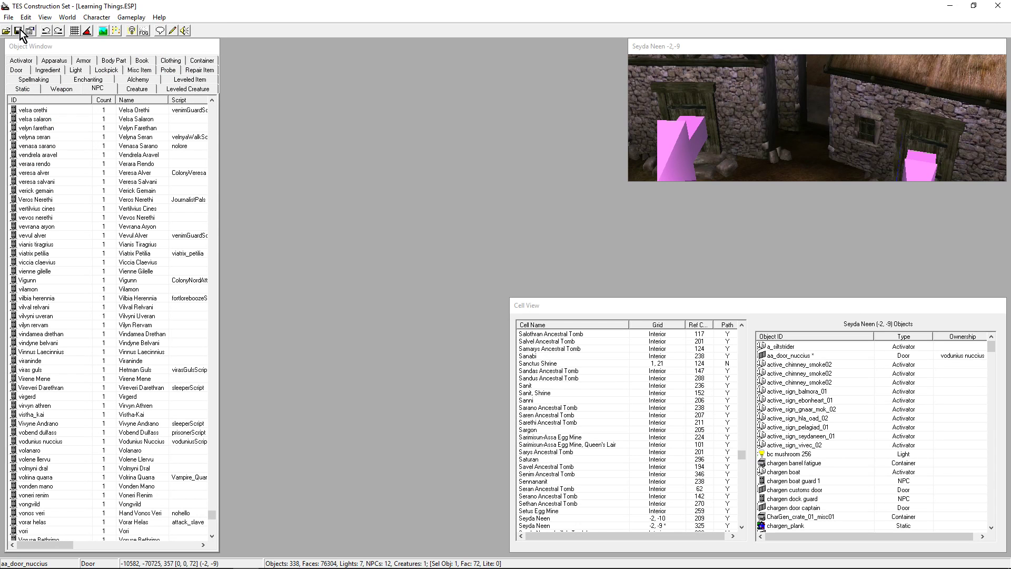